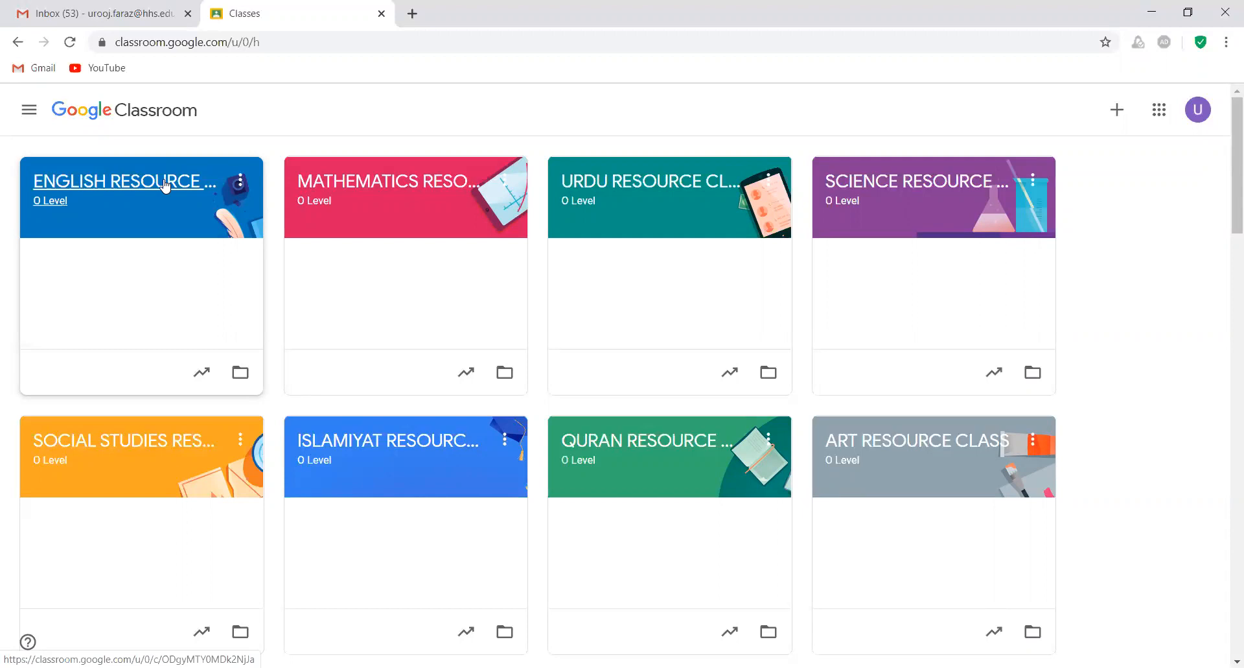
# - Draft an announcement in ENGLISH RESOURCE CLASS by pasting the English Literature Zoom notice with meeting link, ID and password, adding "Dear" before "Students"
pyautogui.click(165, 183)
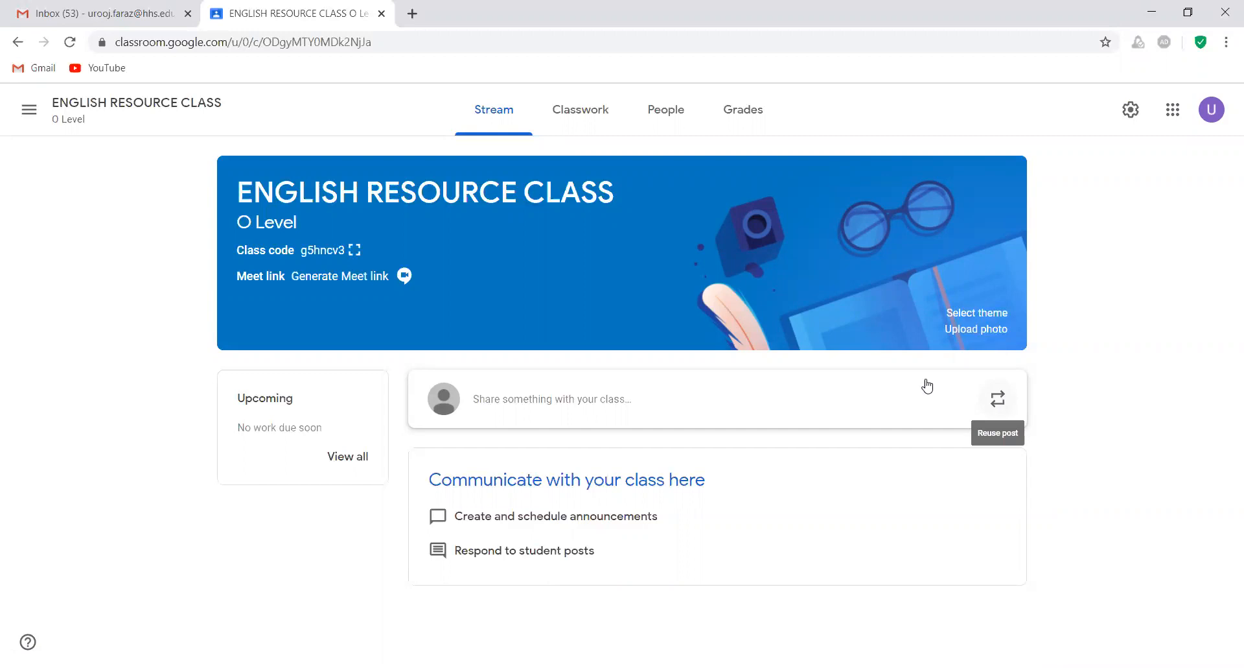
pyautogui.click(832, 405)
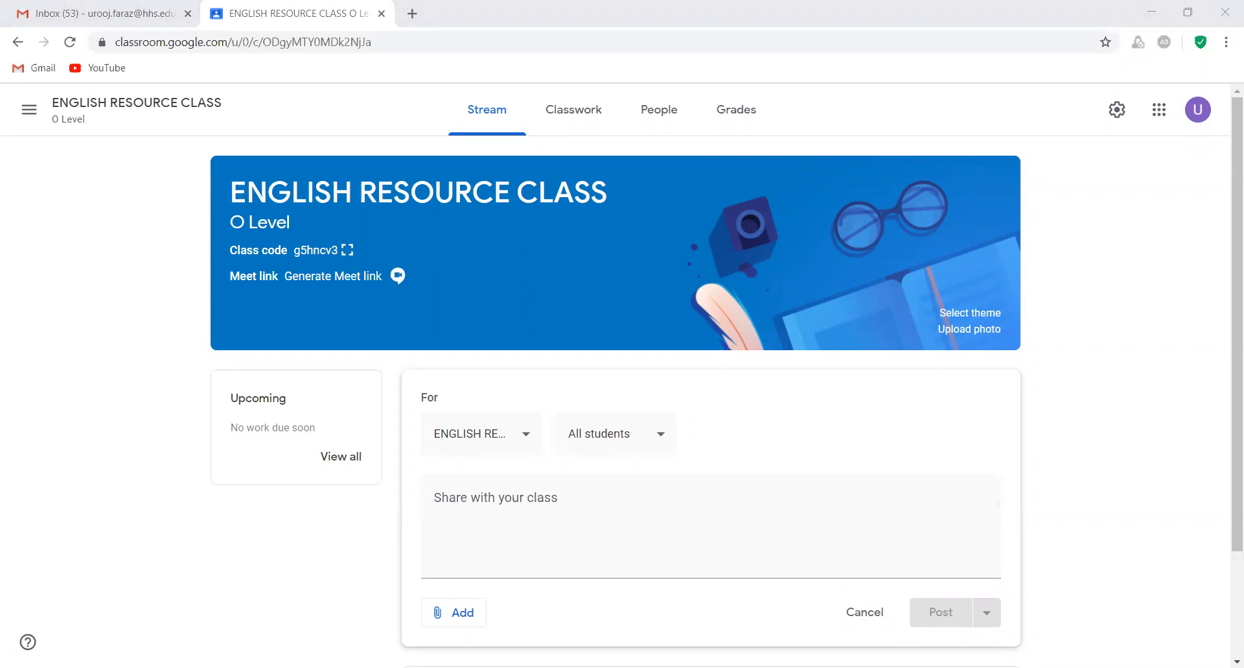
pyautogui.hotkey('alt', 'Tab')
pyautogui.hotkey('ctrl', 'v')
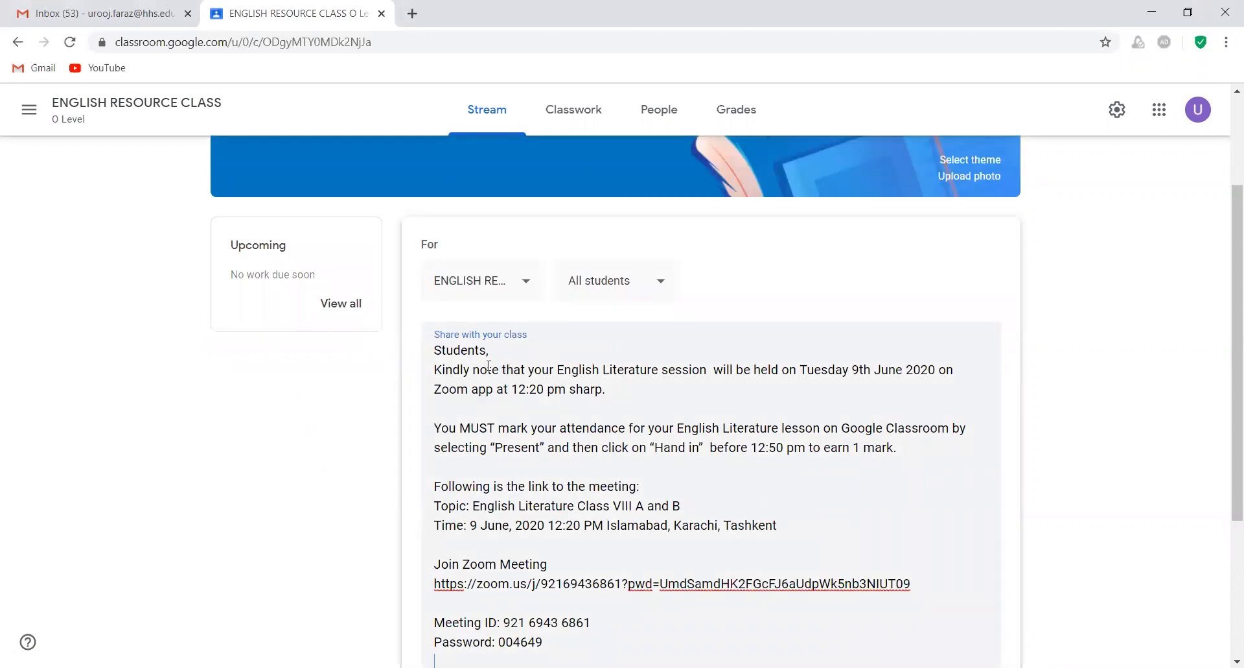
pyautogui.click(433, 353)
pyautogui.write('Dear')
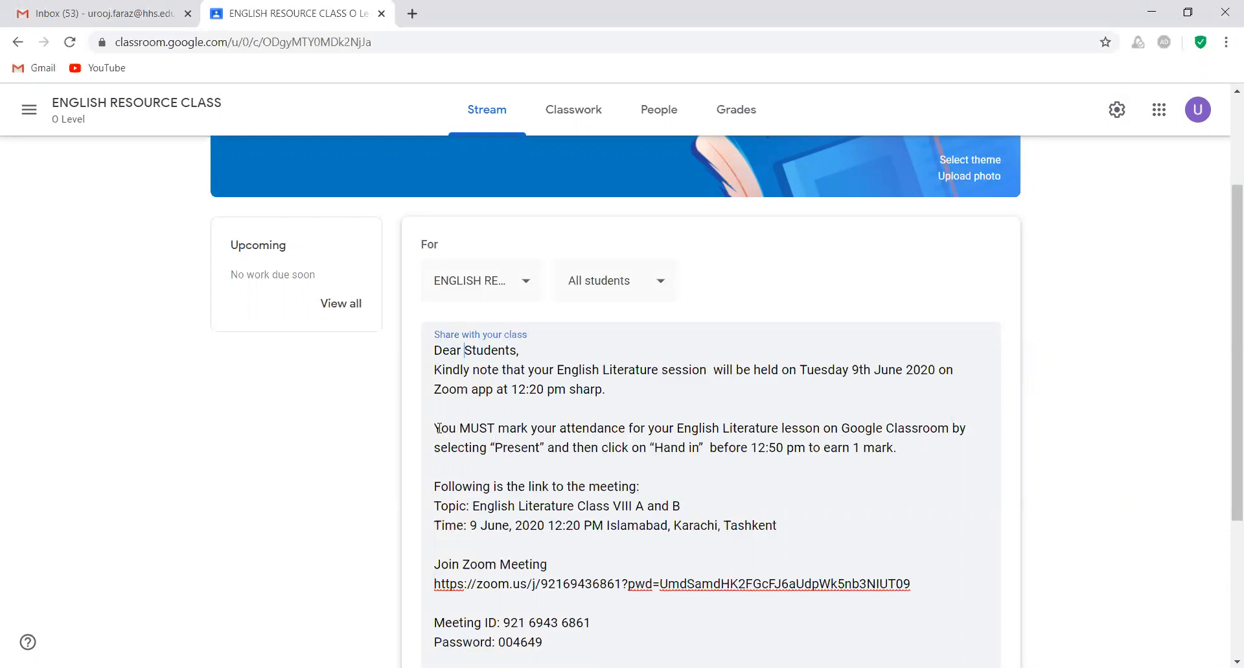
# - Review the draft announcement's attendance instruction, its deadline and the Zoom meeting details
pyautogui.moveTo(436, 428); pyautogui.dragTo(917, 446)
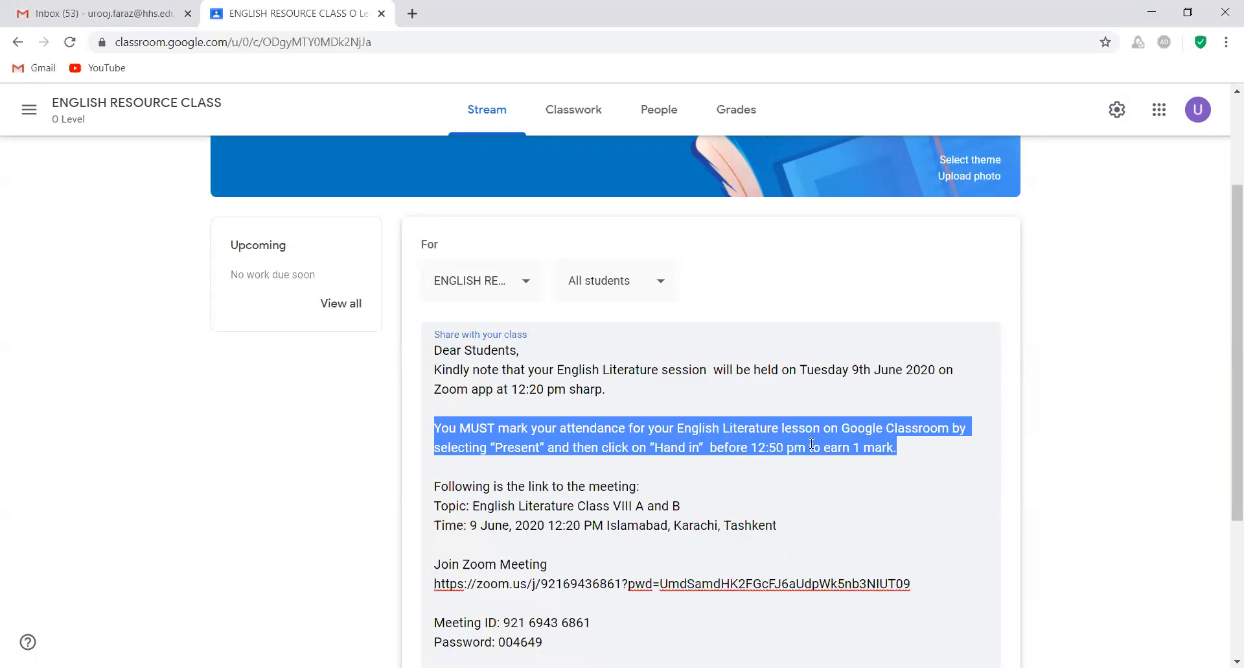
pyautogui.click(718, 471)
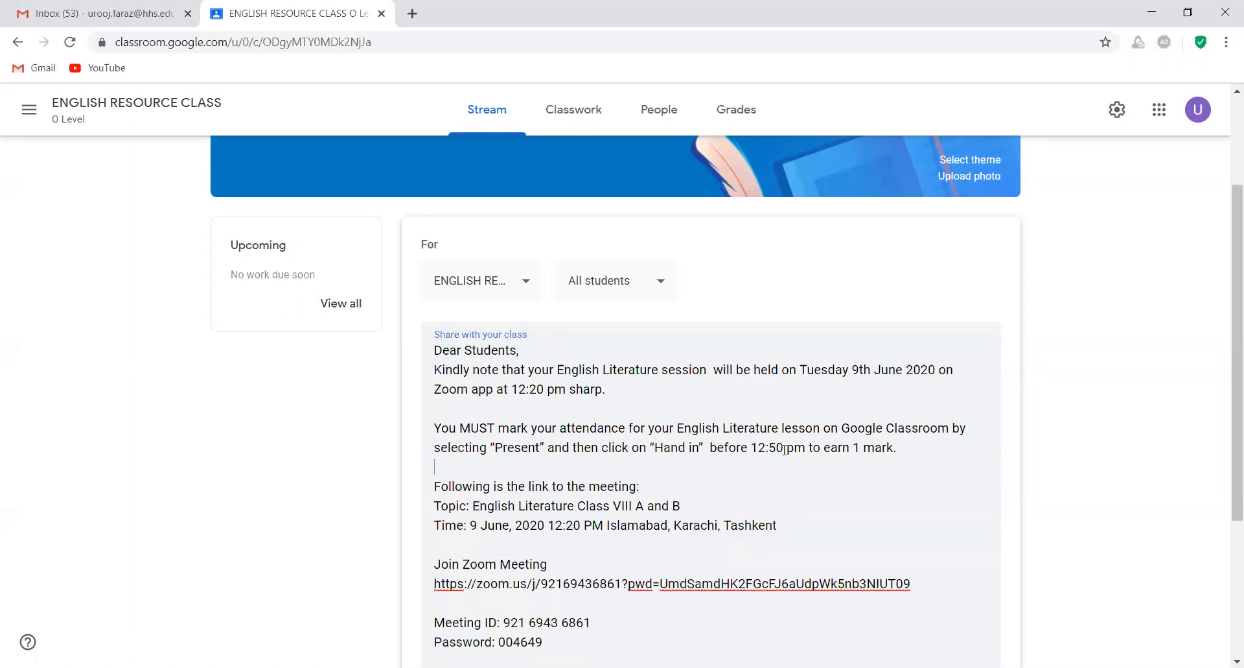
pyautogui.moveTo(784, 449); pyautogui.dragTo(755, 450)
pyautogui.scroll(-2, 536, 540)
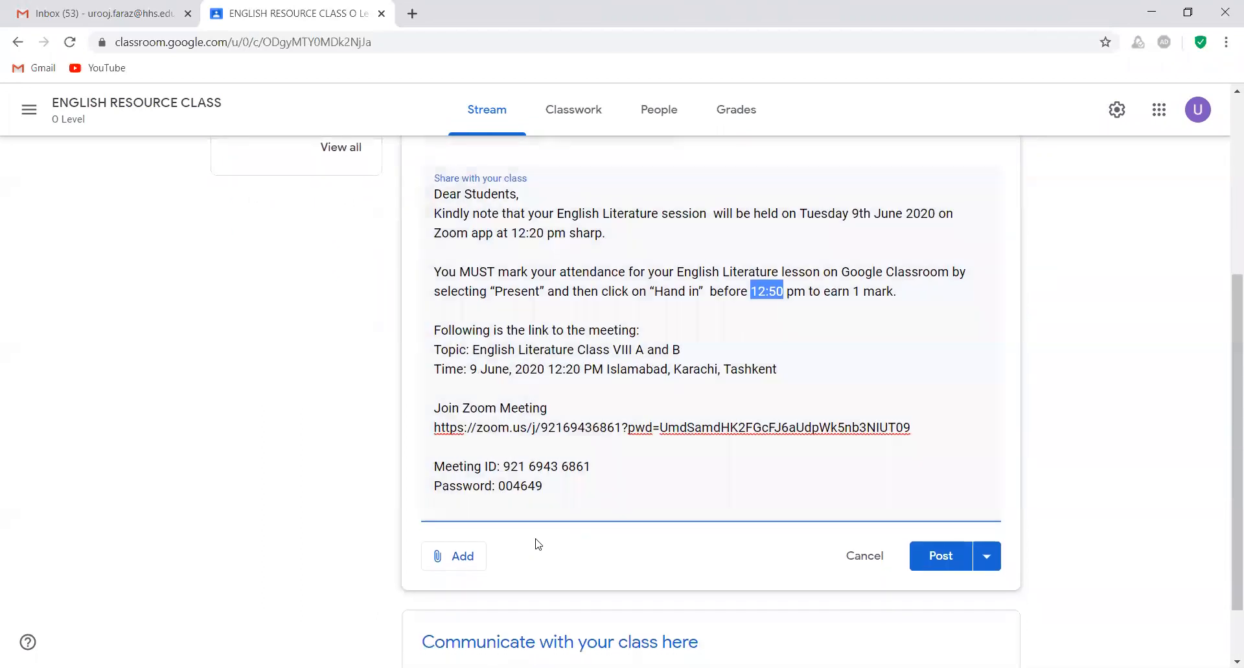
pyautogui.moveTo(432, 328); pyautogui.dragTo(556, 497)
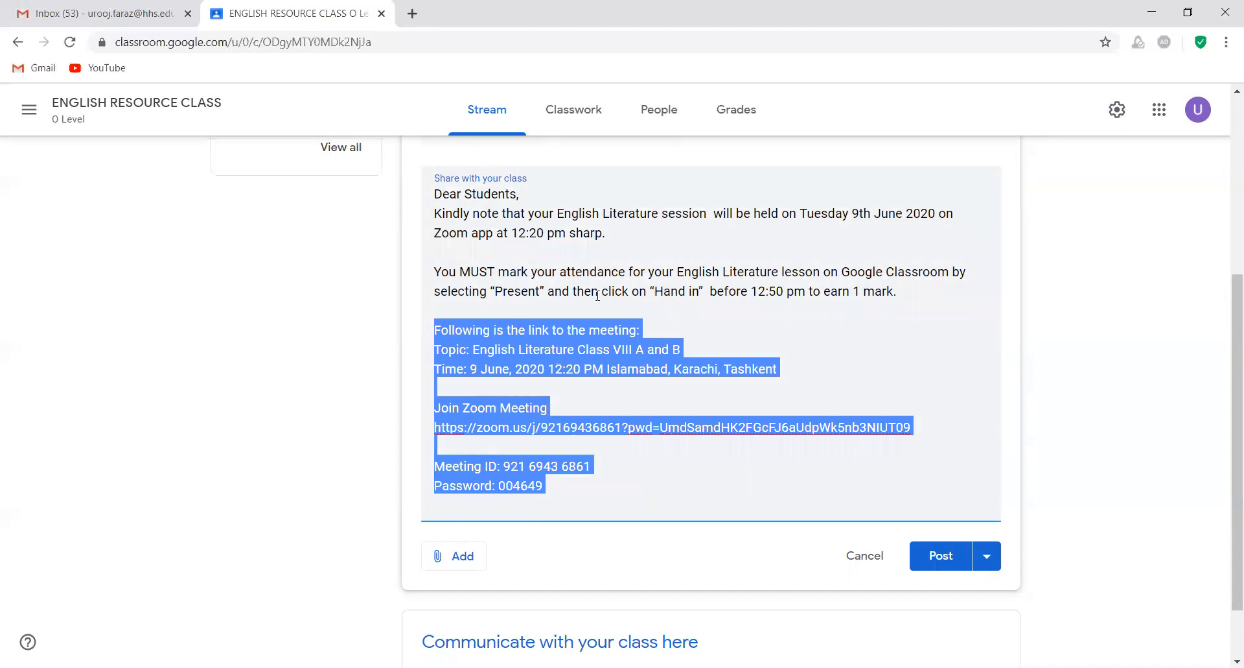
pyautogui.click(617, 333)
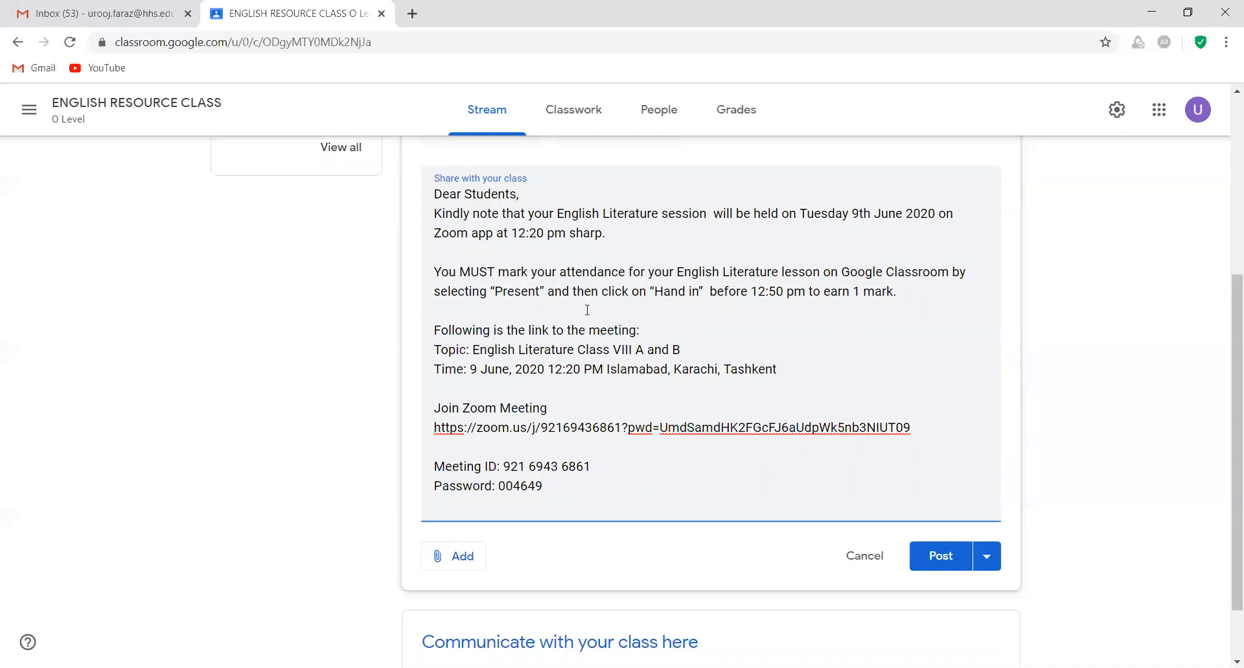
pyautogui.moveTo(494, 304); pyautogui.dragTo(439, 192)
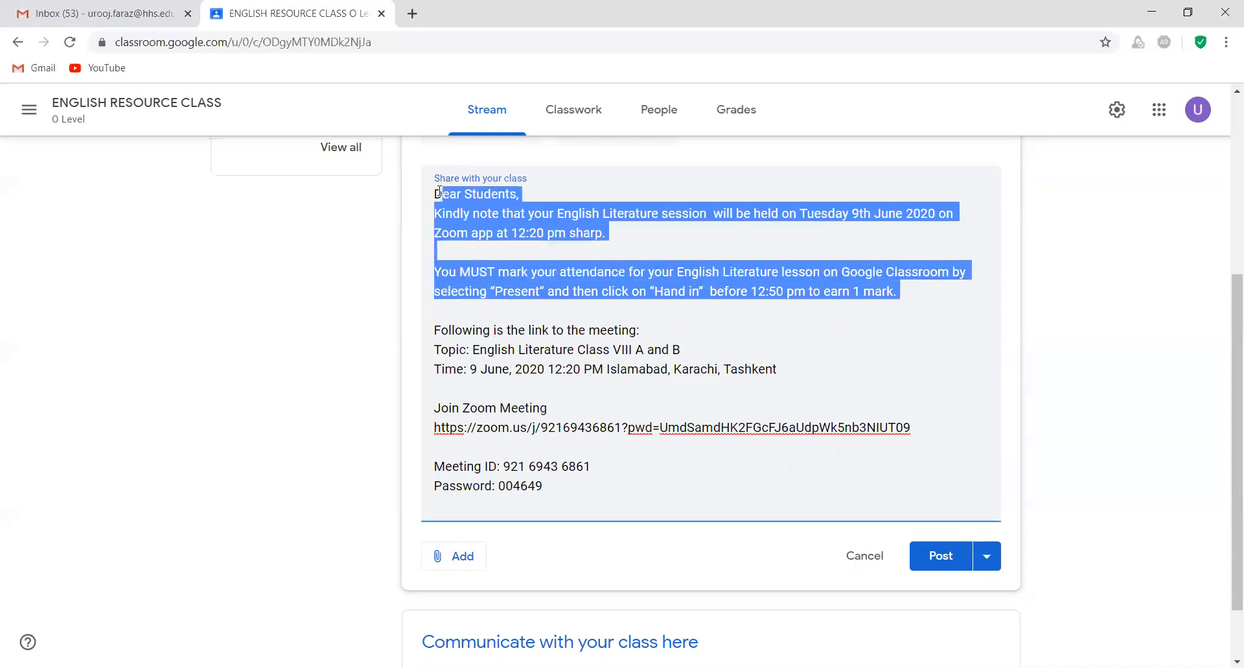
pyautogui.click(445, 322)
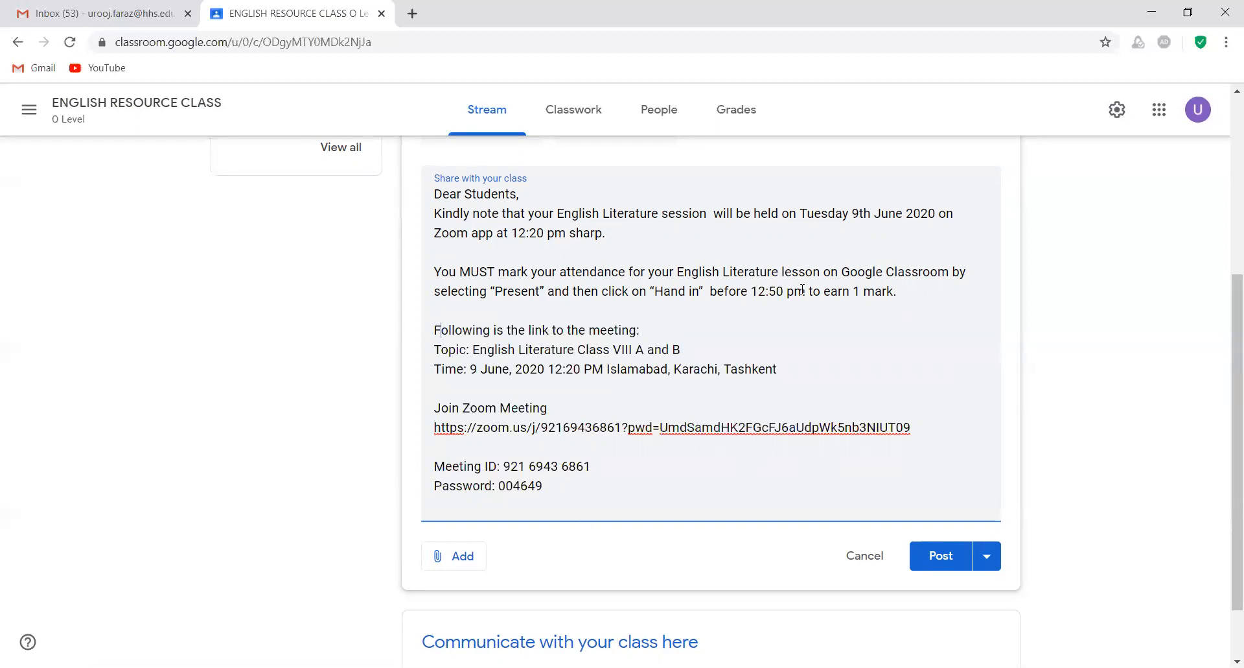
# - Post the announcement to the class stream and check the session date and subject in the published text
pyautogui.click(941, 557)
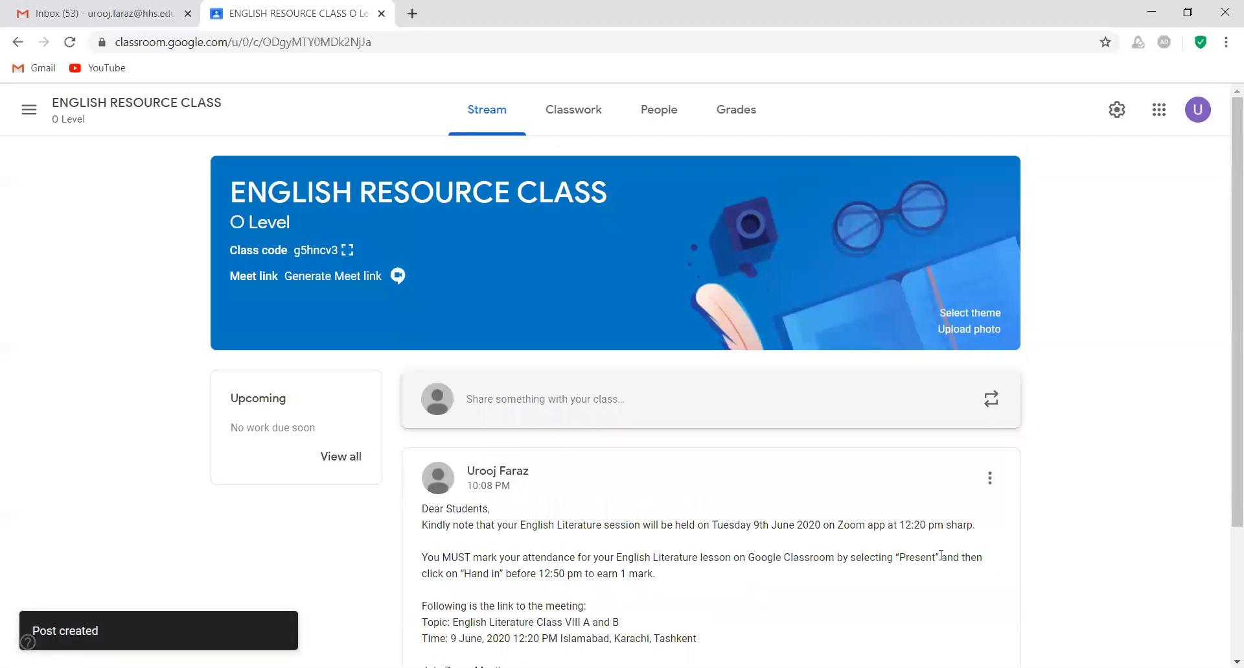
pyautogui.scroll(-2, 941, 556)
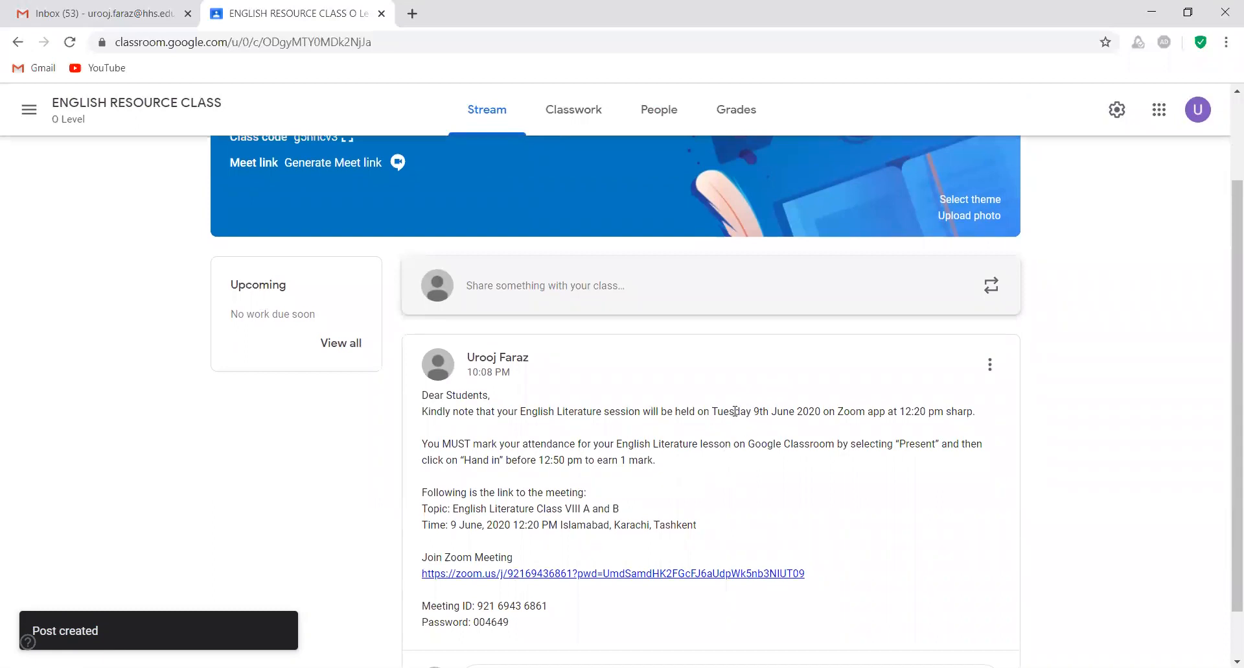
pyautogui.moveTo(713, 412); pyautogui.dragTo(824, 412)
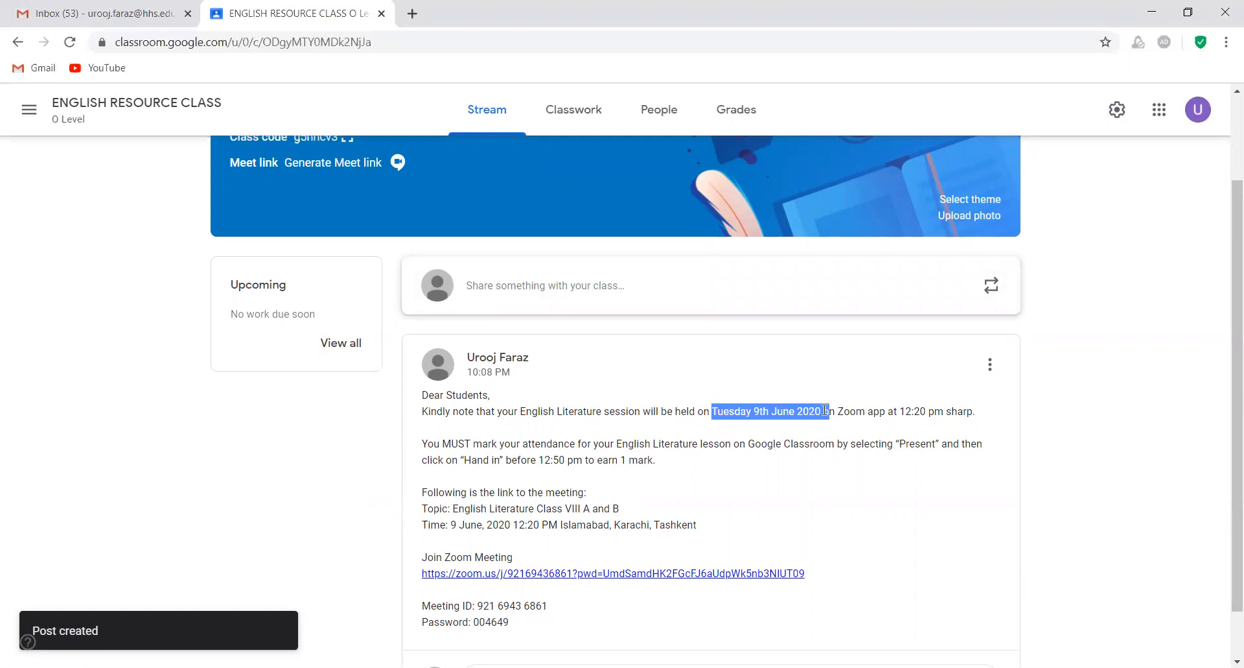
pyautogui.moveTo(596, 415); pyautogui.dragTo(525, 413)
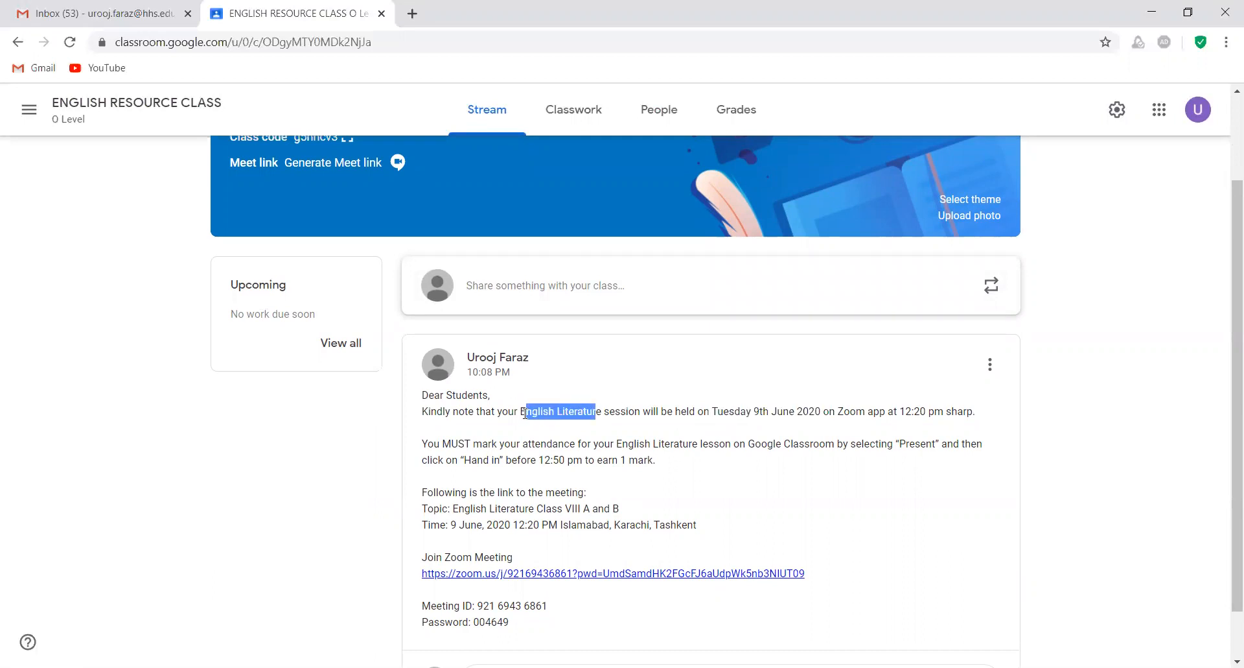
pyautogui.moveTo(602, 412); pyautogui.dragTo(524, 410)
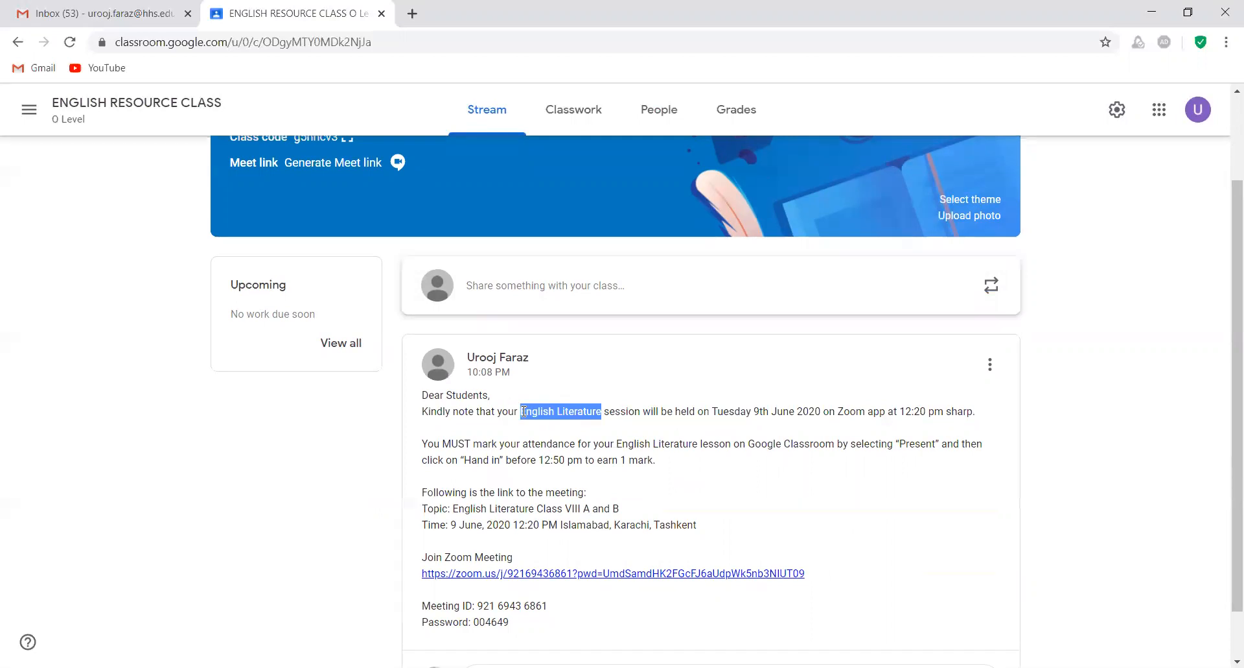
pyautogui.click(505, 433)
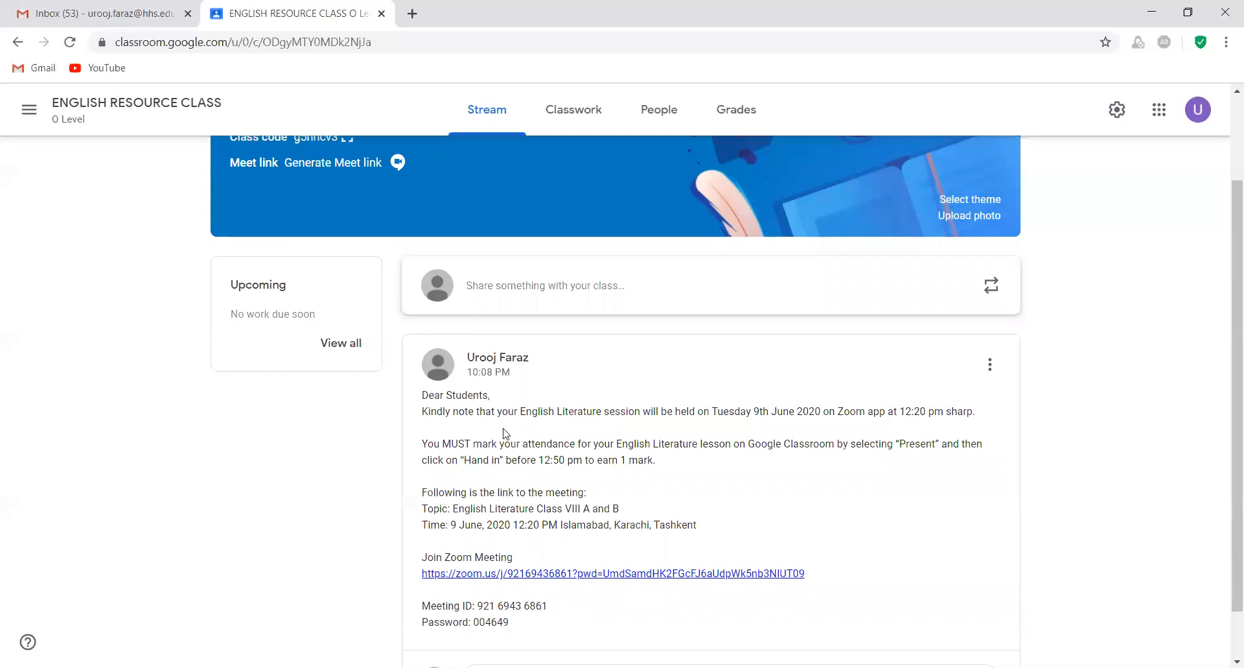
# - Create a classwork question titled "Mark your attendance for English Literature session [June 9th, 2020]"
pyautogui.click(559, 113)
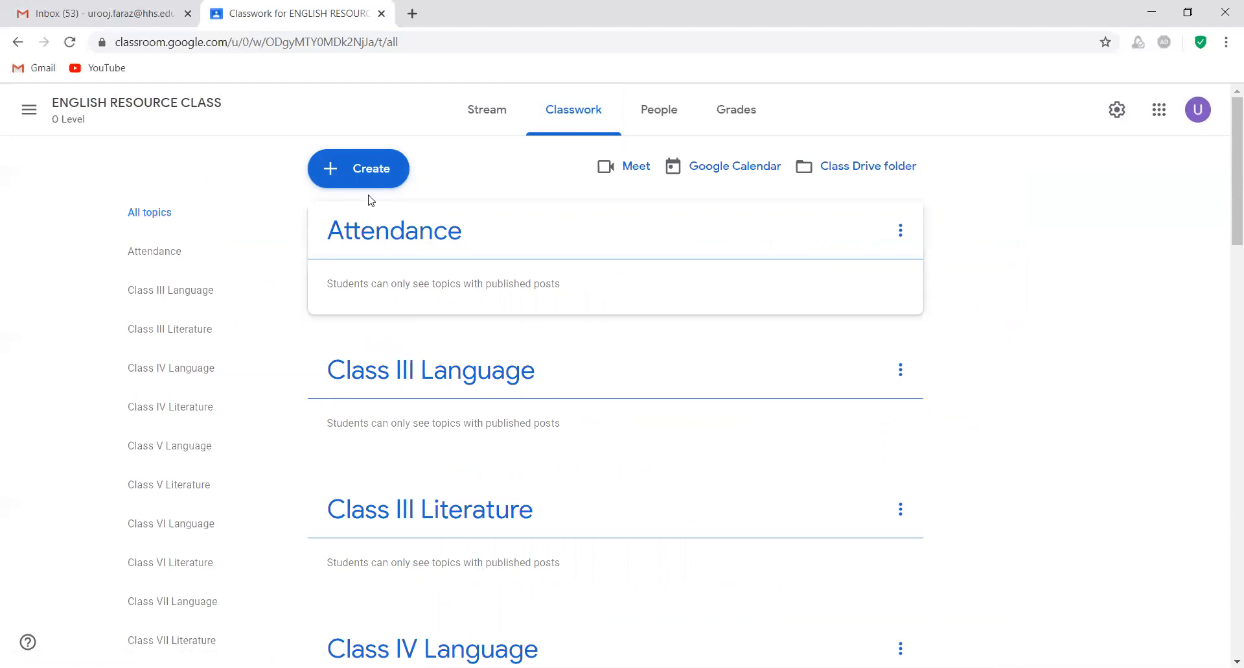
pyautogui.click(368, 177)
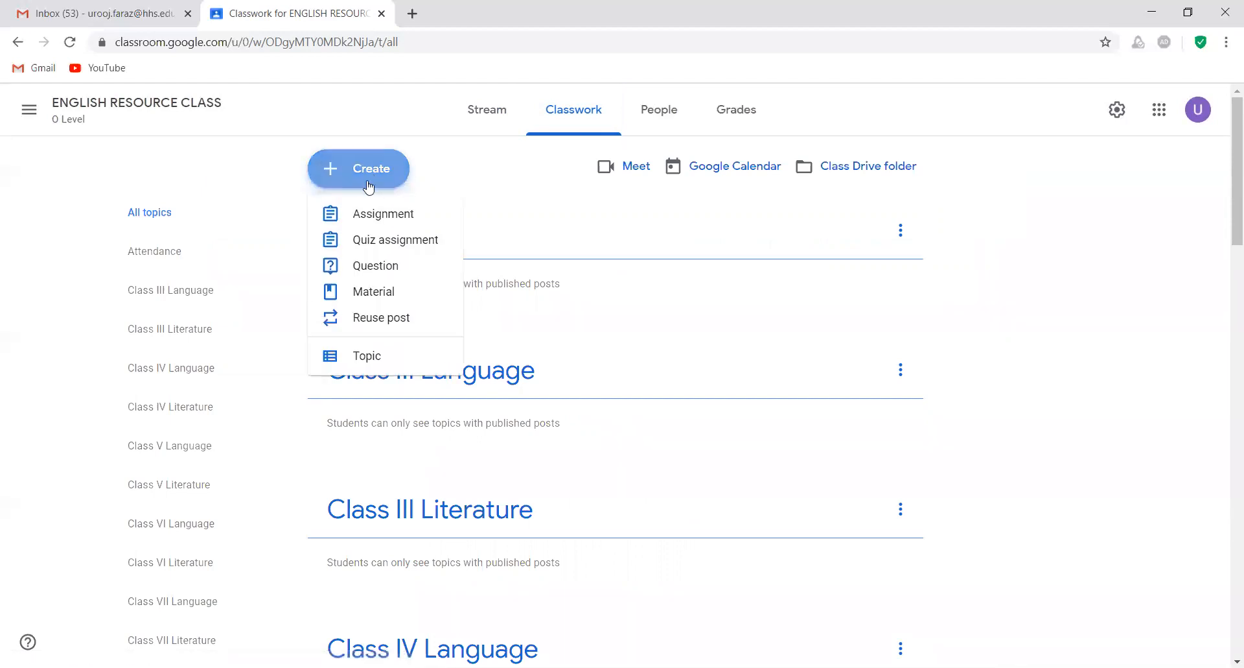
pyautogui.click(387, 267)
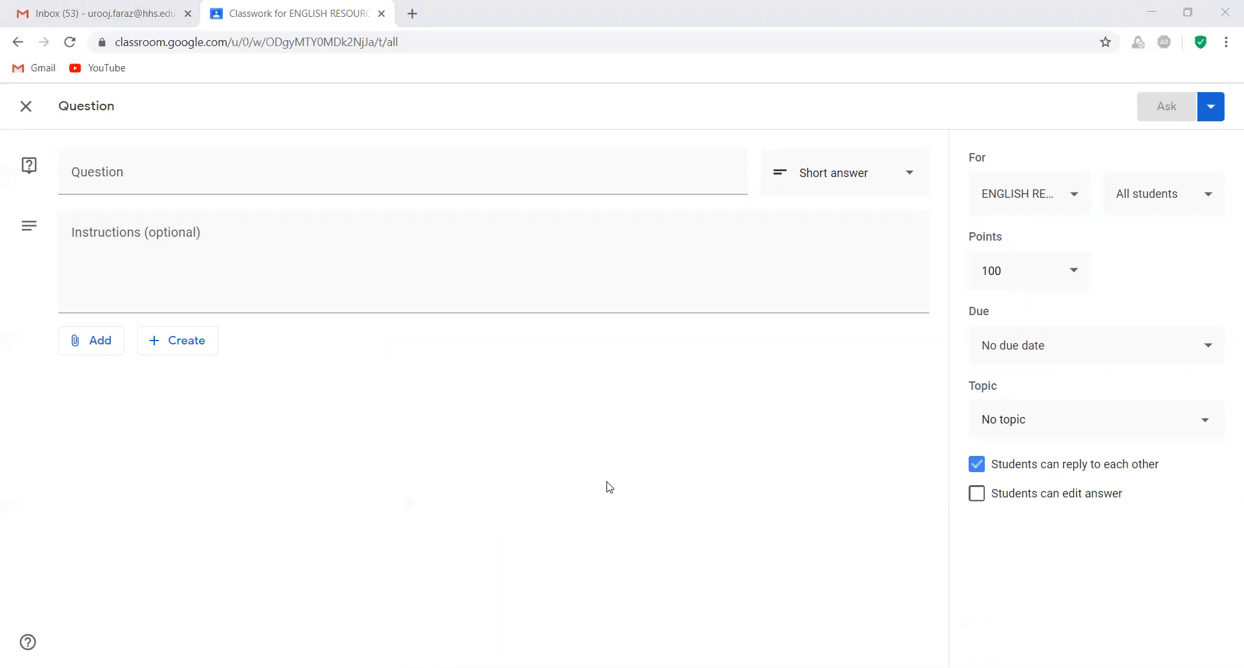
pyautogui.write('Mark your attendance for English Literature session [June 9th, 2020]')
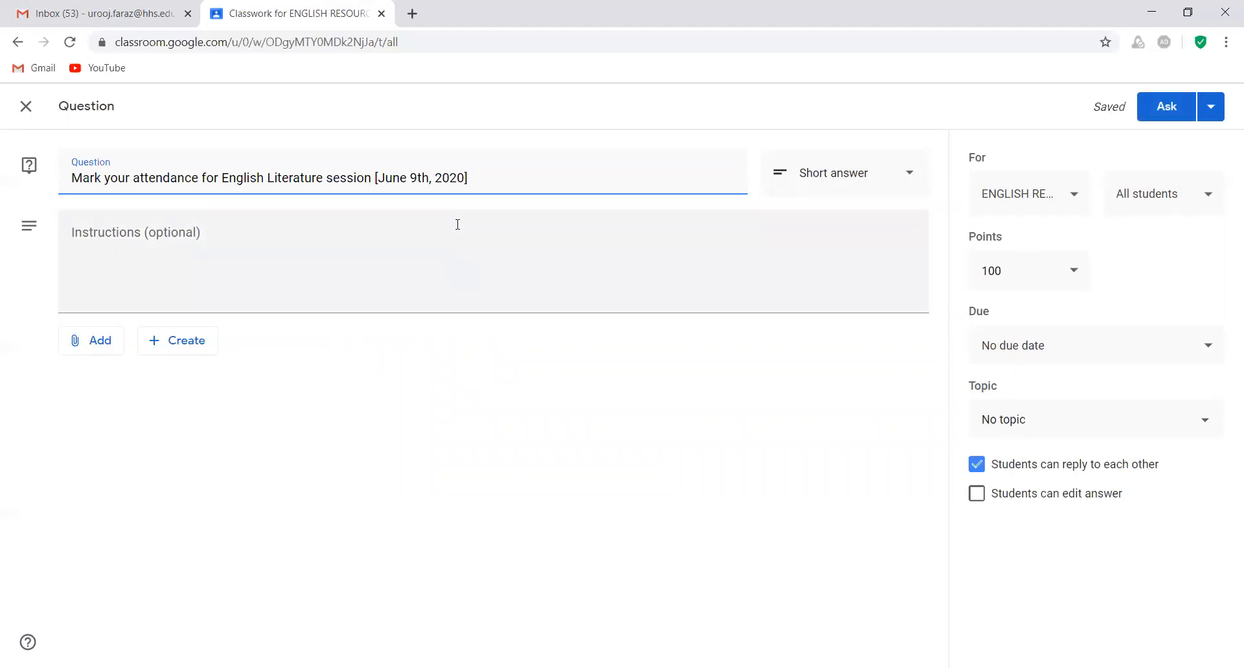
pyautogui.moveTo(467, 177)
pyautogui.mouseDown()
pyautogui.moveTo(381, 173)
pyautogui.moveTo(457, 173)
pyautogui.mouseUp()
pyautogui.click(481, 180)
# - Paste the Zoom meeting details, including the meeting link, ID and password, into the question's instructions
pyautogui.click(374, 241)
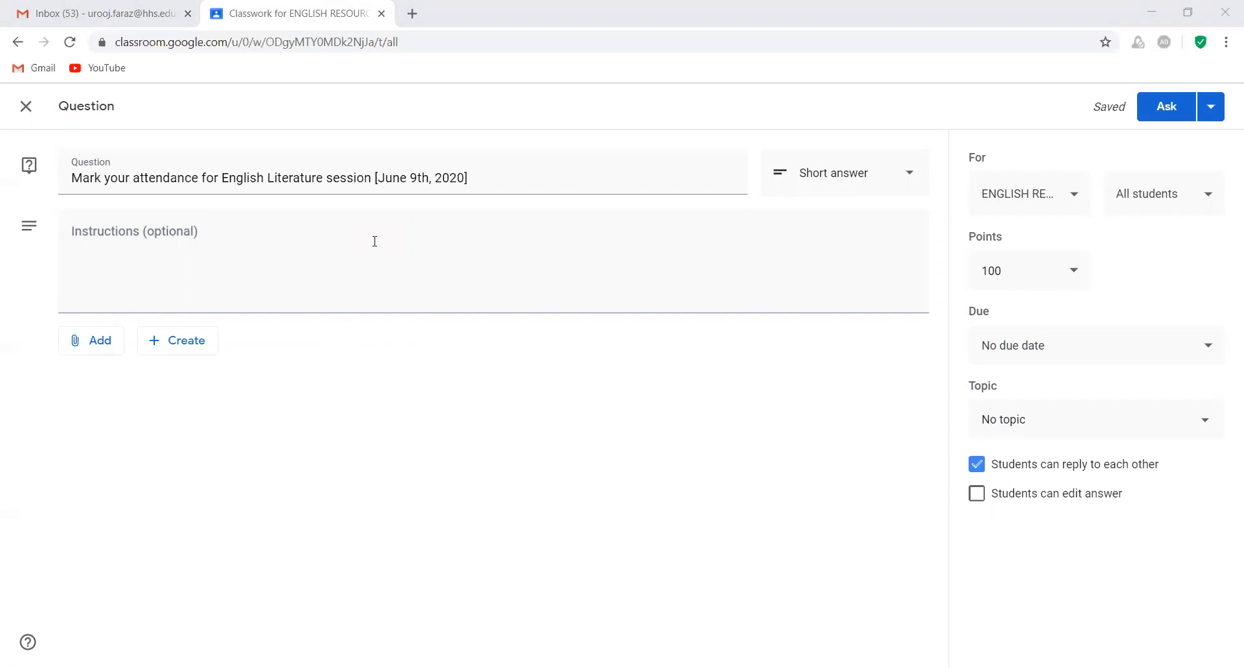
pyautogui.click(375, 241)
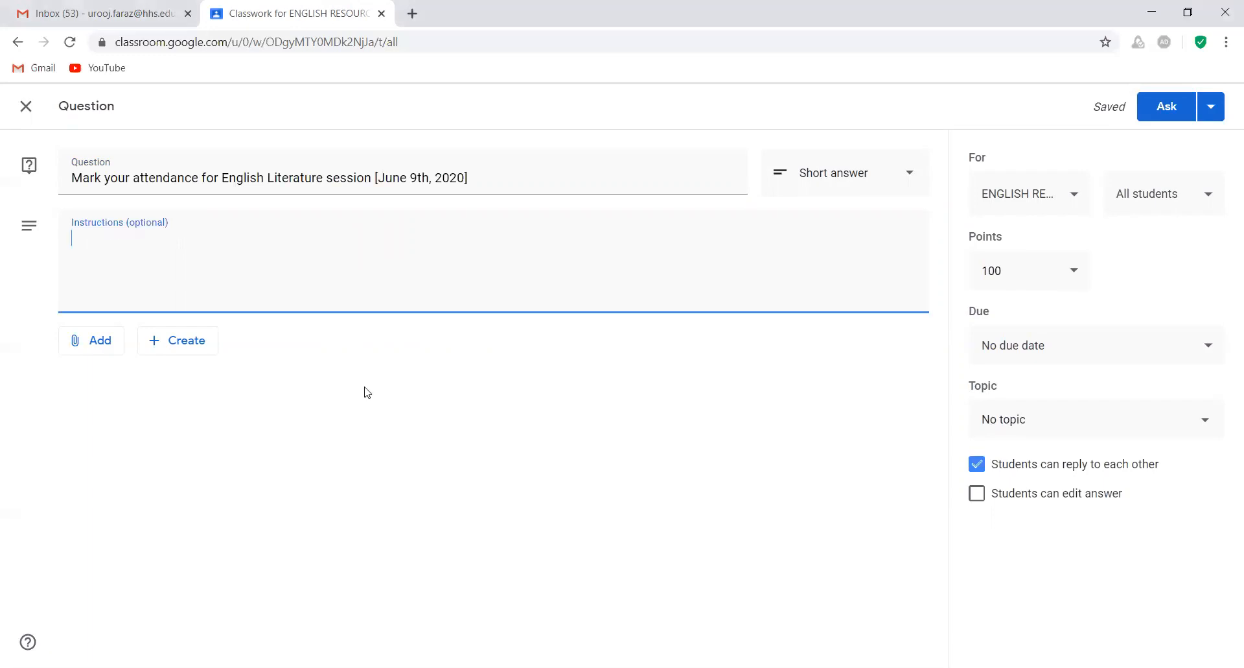
pyautogui.hotkey('ctrl', 'v')
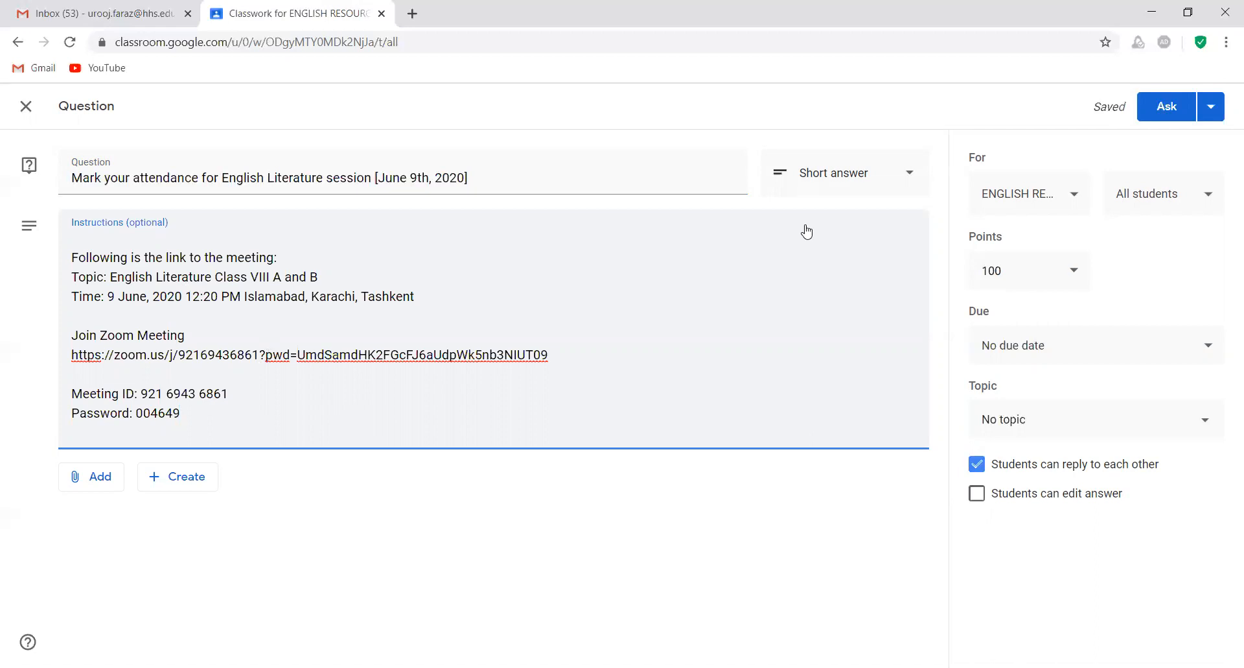
# - Make the attendance question multiple choice and name its first answer option "Present"
pyautogui.click(909, 183)
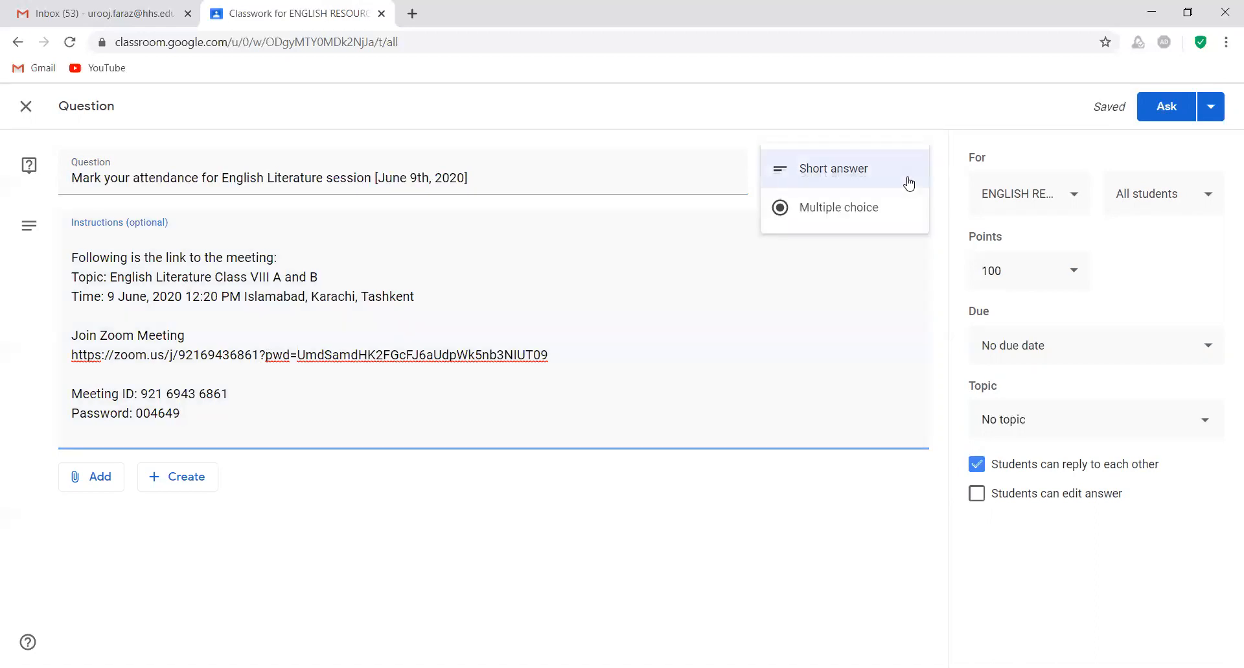
pyautogui.click(876, 217)
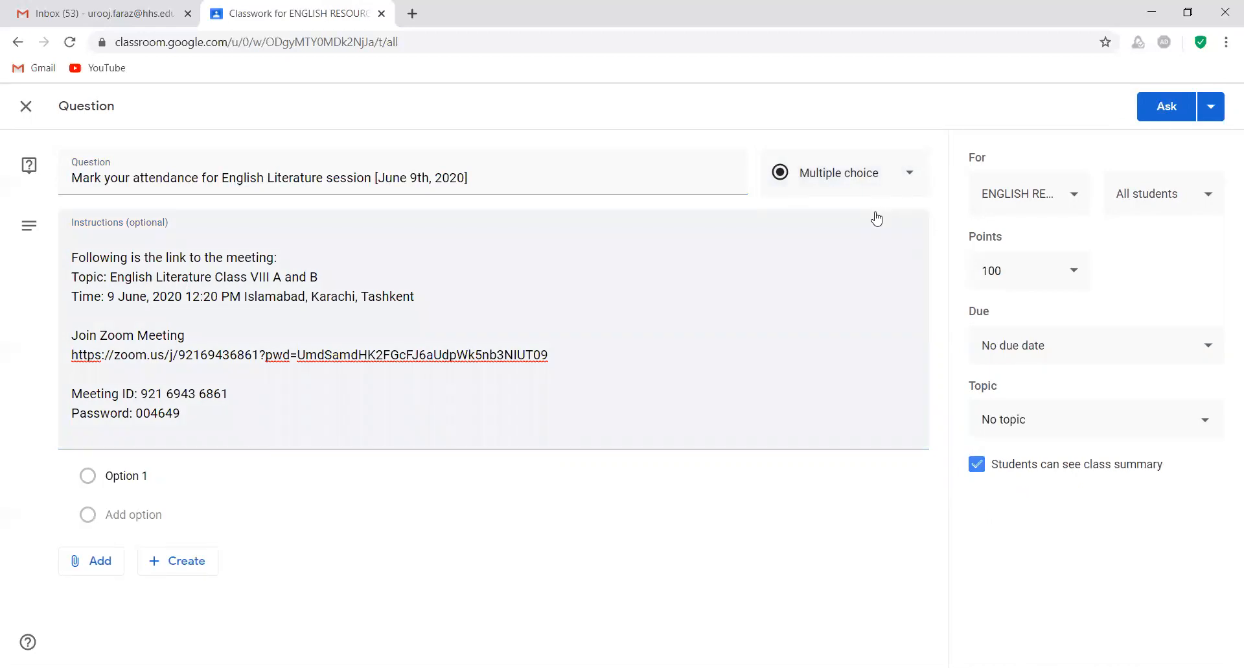
pyautogui.click(175, 473)
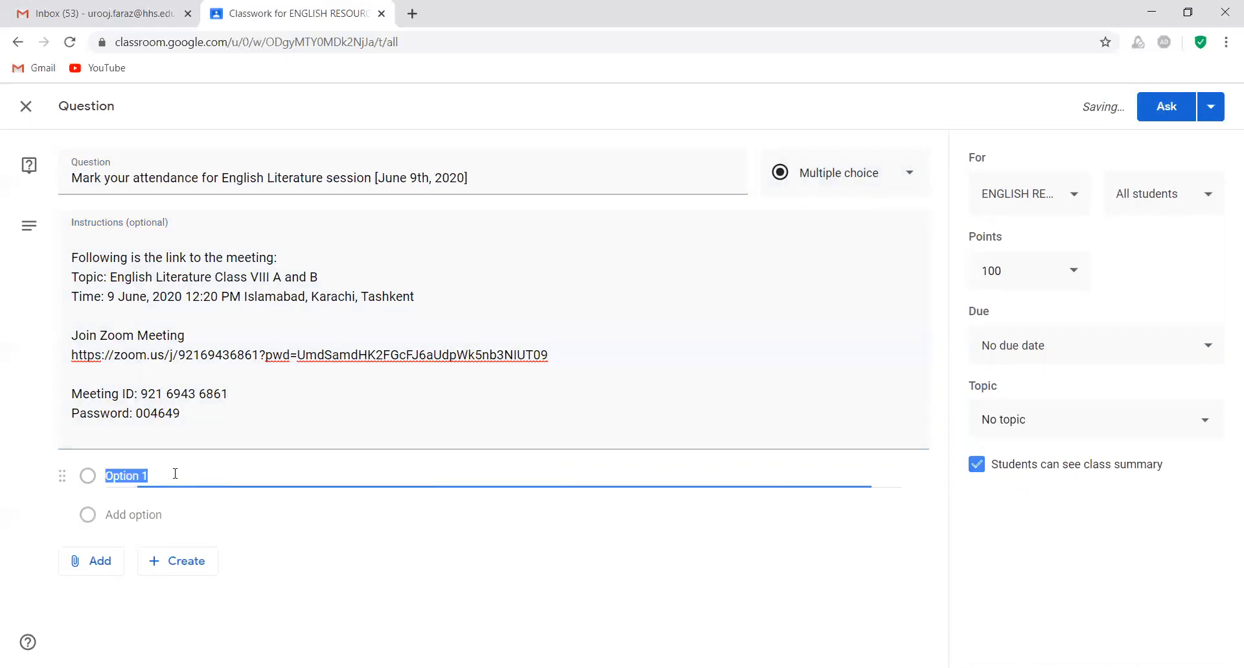
pyautogui.write('Prent')
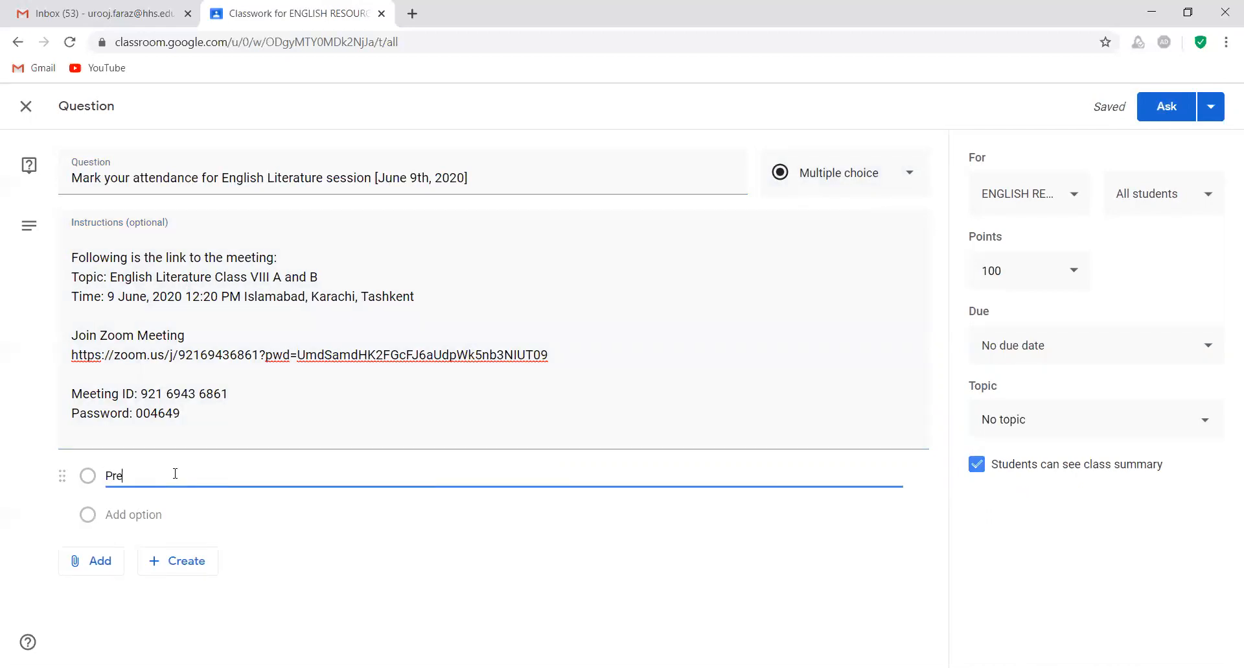
pyautogui.press('BackSpace')
pyautogui.press('BackSpace')
pyautogui.write('sent')
# - Post the attendance question worth 1 point under the Attendance topic
pyautogui.click(1010, 271)
pyautogui.press('BackSpace')
pyautogui.press('BackSpace')
pyautogui.press('BackSpace')
pyautogui.write('1')
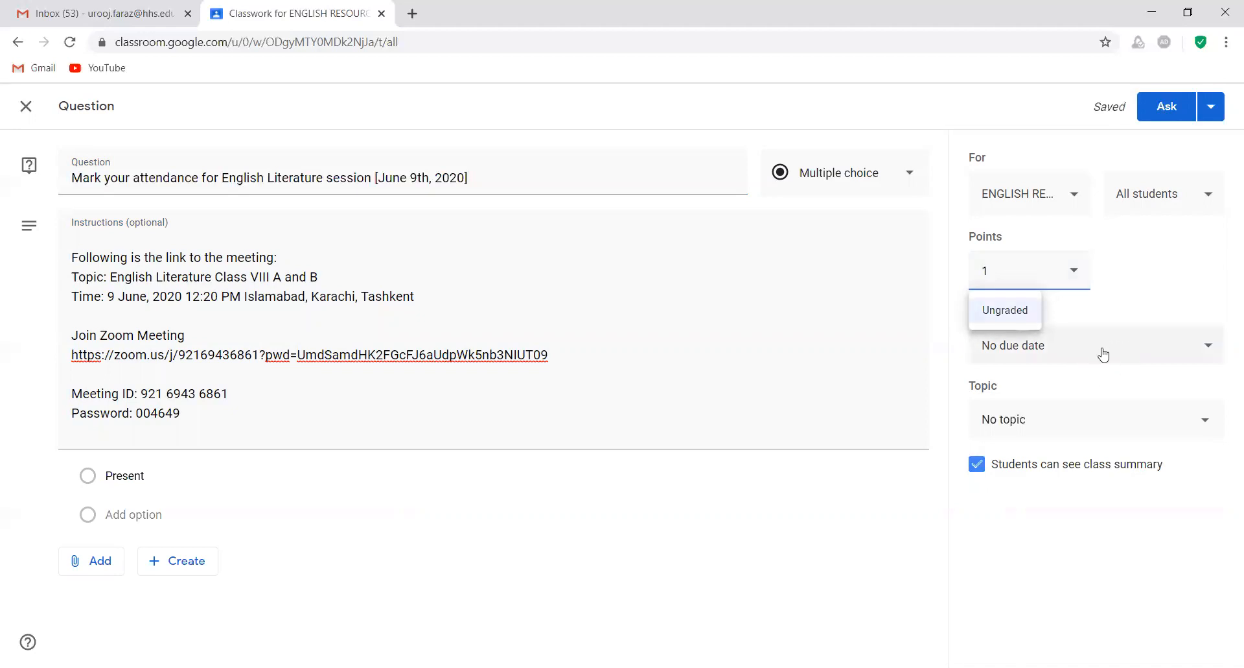
pyautogui.click(1103, 418)
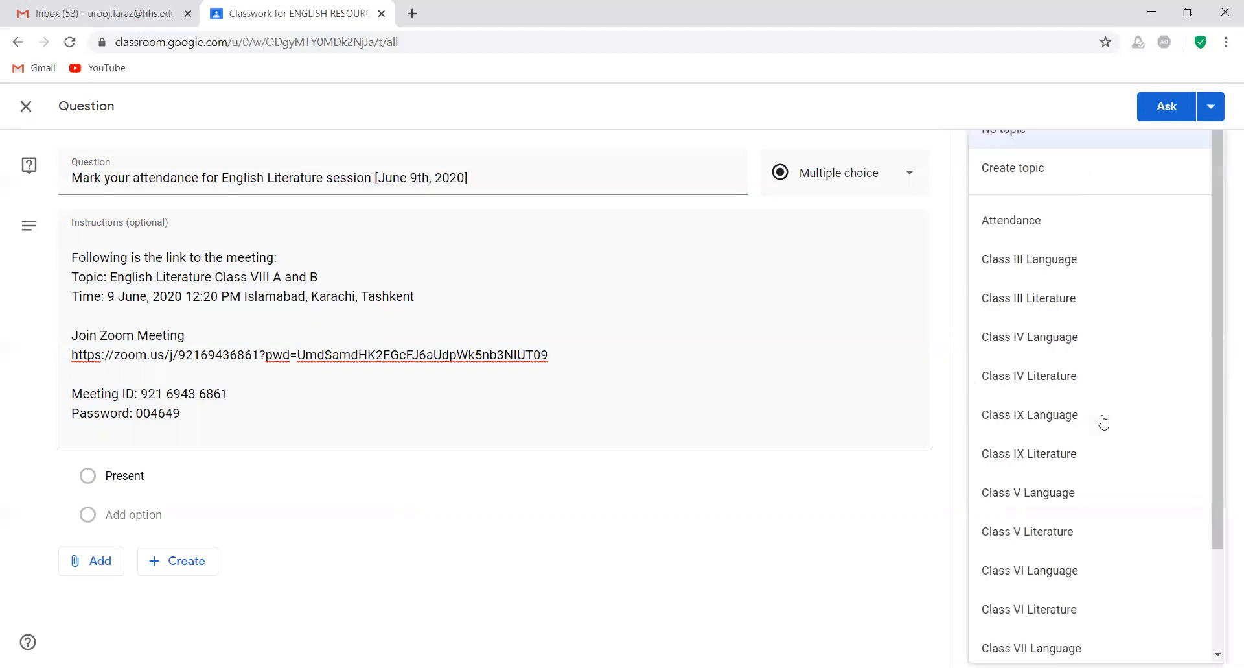
pyautogui.click(1100, 218)
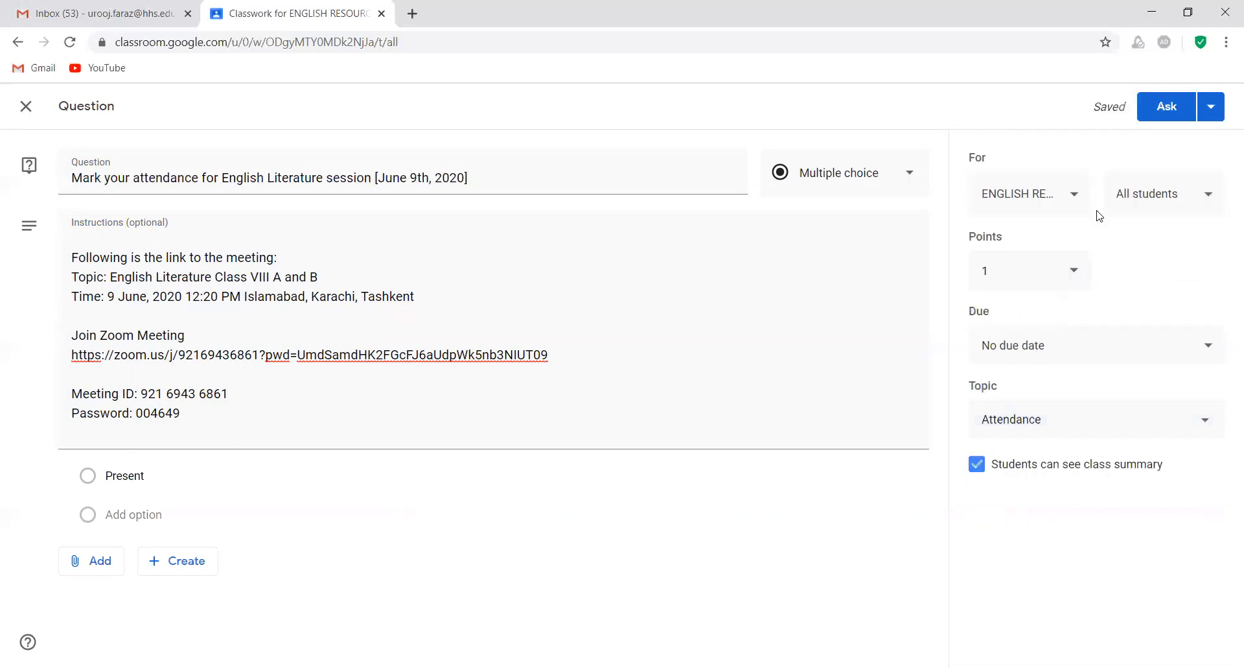
pyautogui.click(1178, 109)
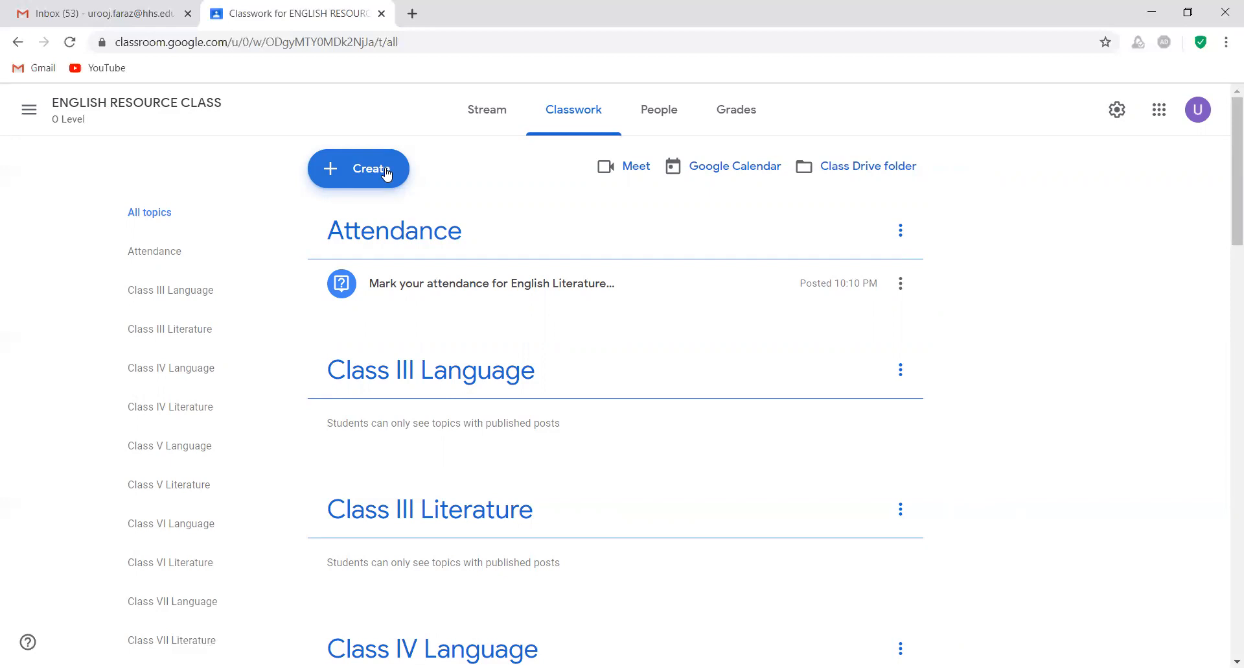
# - Create a classwork assignment titled "Julius Caesar Act 3 Scene 2"
pyautogui.click(385, 172)
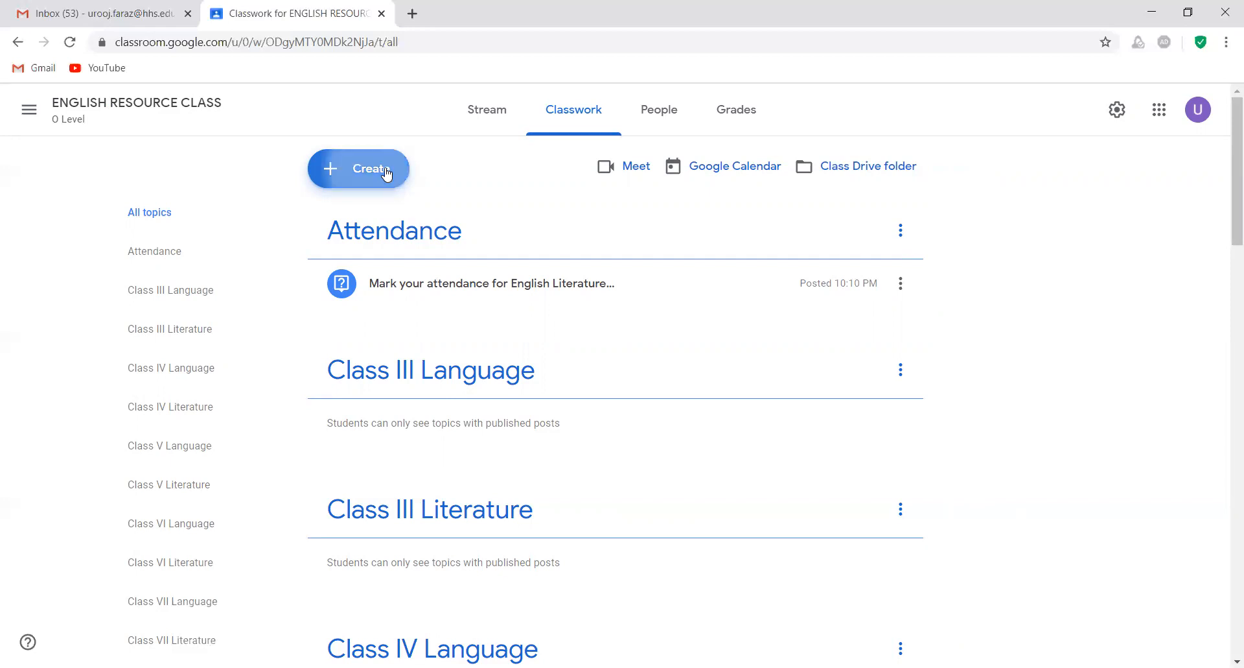
pyautogui.click(394, 214)
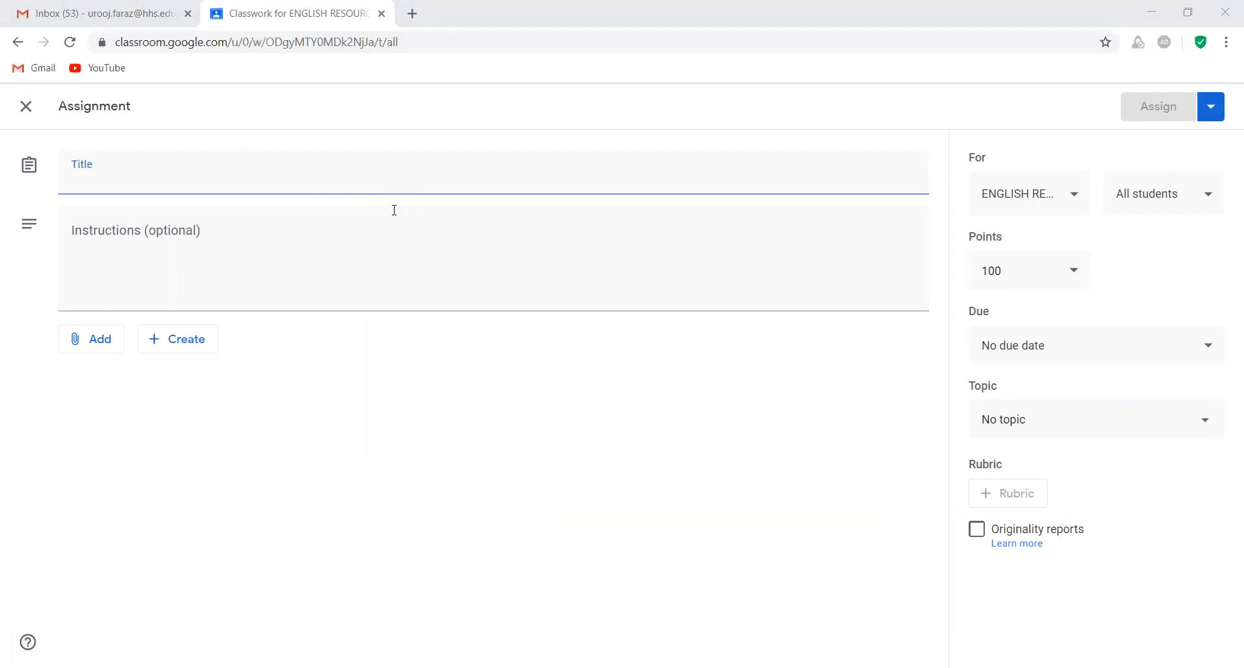
pyautogui.click(245, 237)
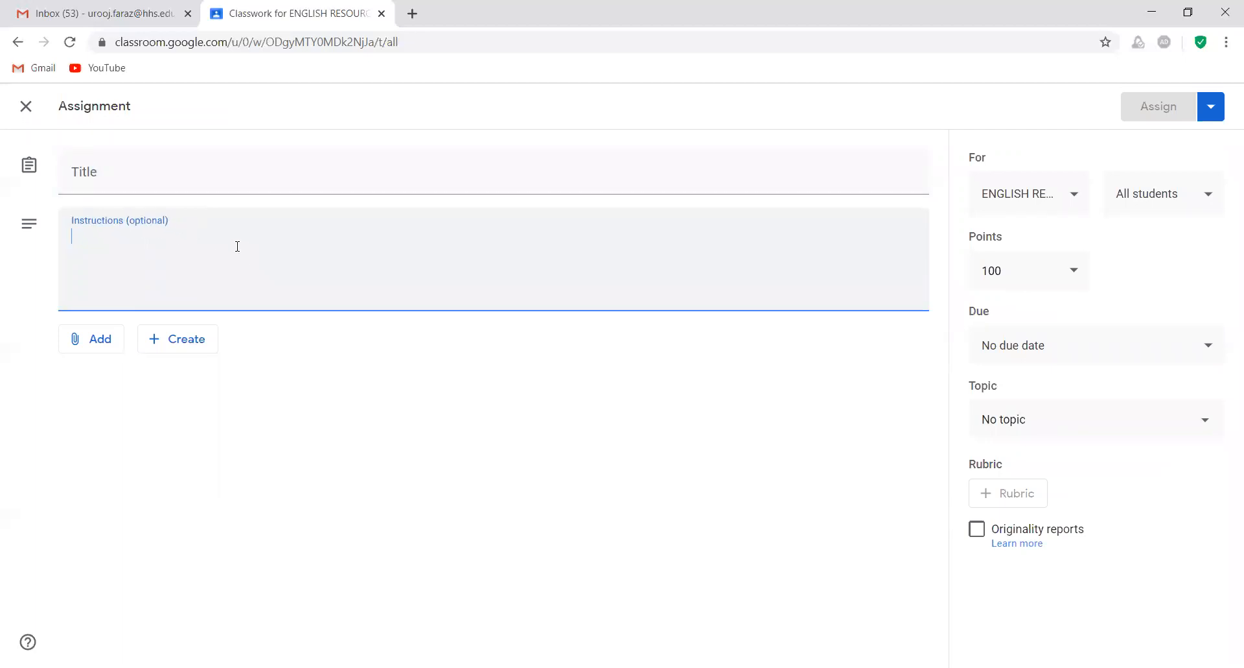
pyautogui.click(230, 185)
pyautogui.write('Julius Caesar Act 3')
pyautogui.press('Return')
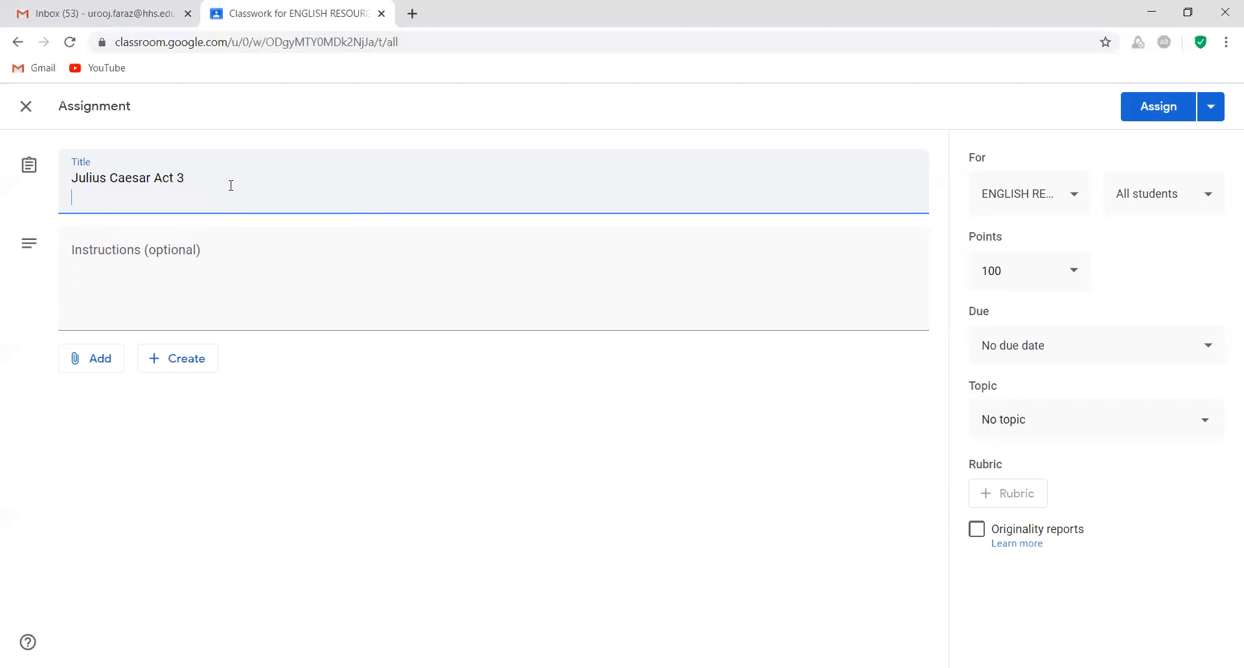
pyautogui.press('BackSpace')
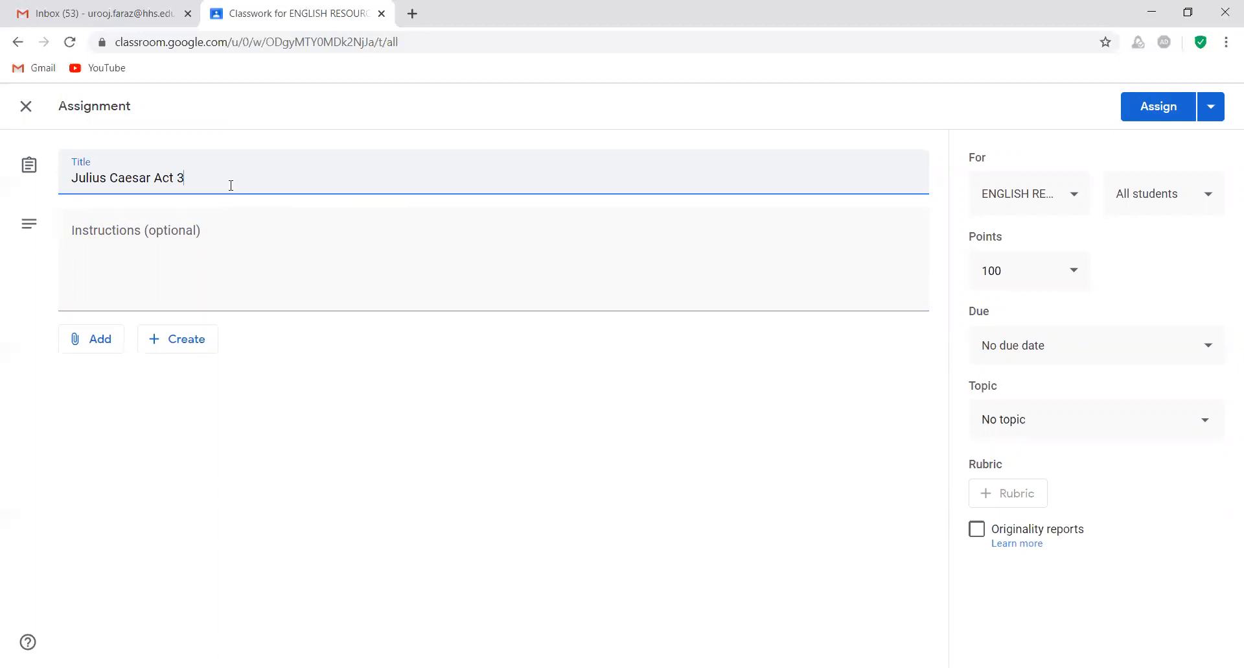
pyautogui.write('Scene 2')
# - Paste the prepared Julius Caesar Act III scene 2 assignment message into the instructions and remove its leading title line above "Dear Students"
pyautogui.click(201, 245)
pyautogui.write('ulius Caesar Act III – Scene 2 Dear Students, Following assignment is the follow up of English Literature live session held today [Tuesday 9th June]. Topic: Julius Caesar Act III scene 2 Please note that YouTube Video, Text File of Act 3 scene 2 and Power Point Presentation is attached below for your reference, Complete the written task given below on Google Docs before 10 pm today')
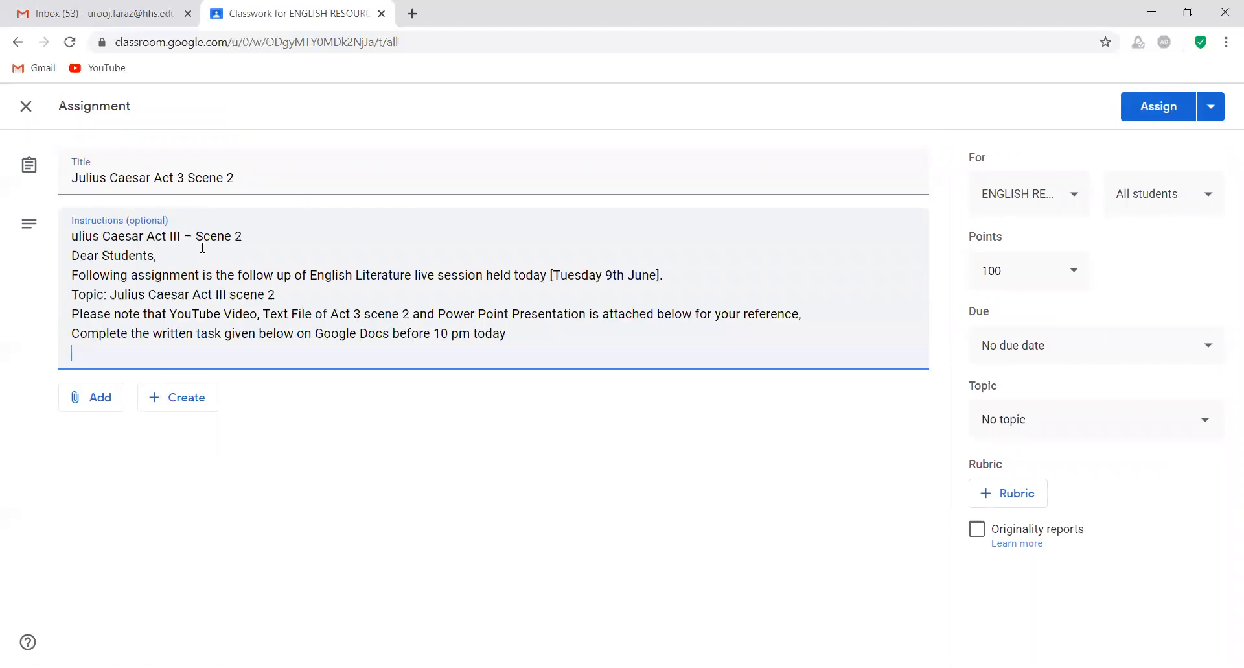
pyautogui.tripleClick(259, 241)
pyautogui.press('BackSpace')
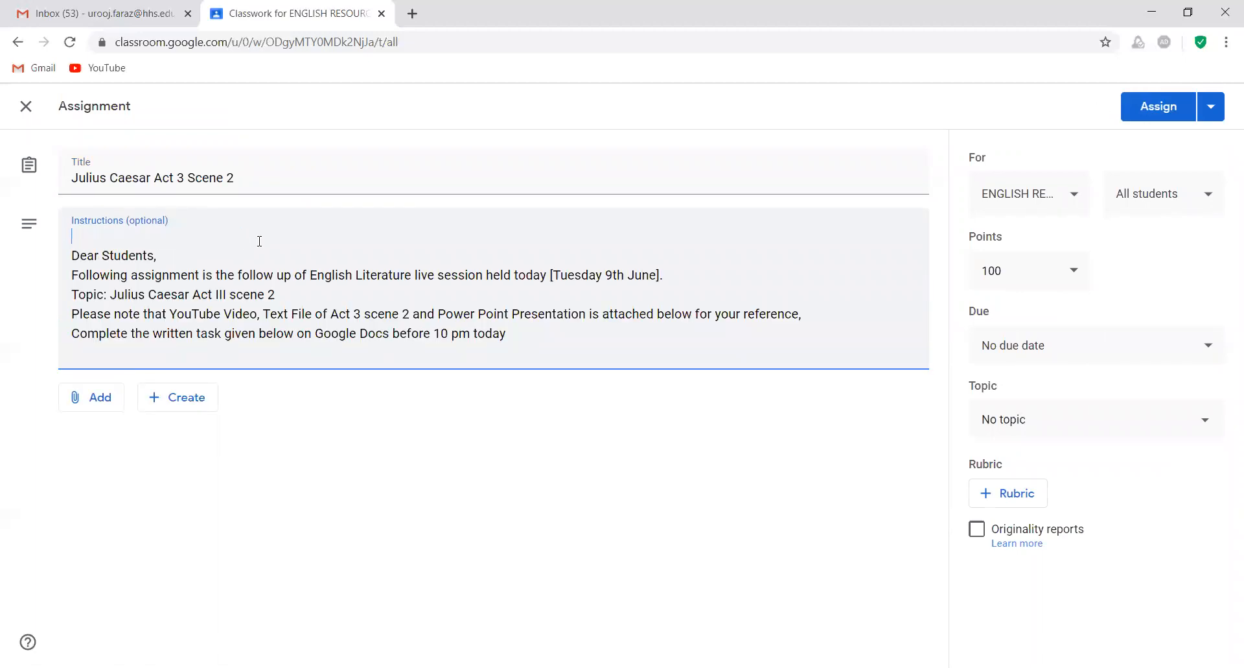
pyautogui.press('Delete')
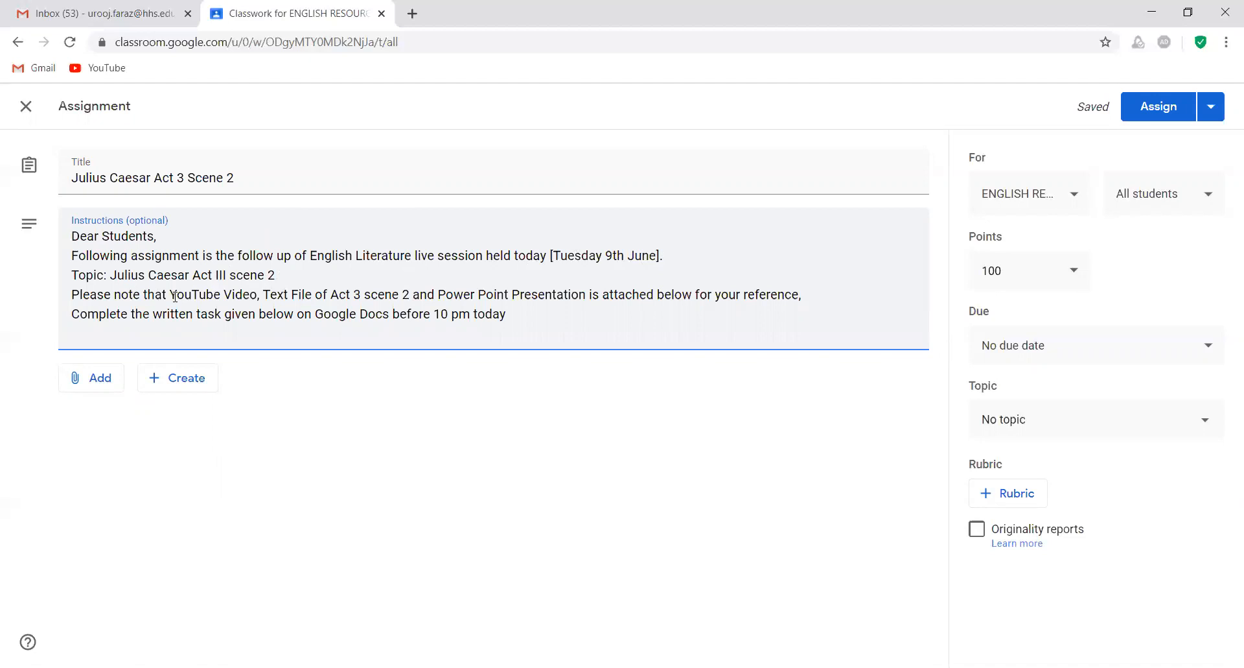
pyautogui.moveTo(171, 297); pyautogui.dragTo(588, 296)
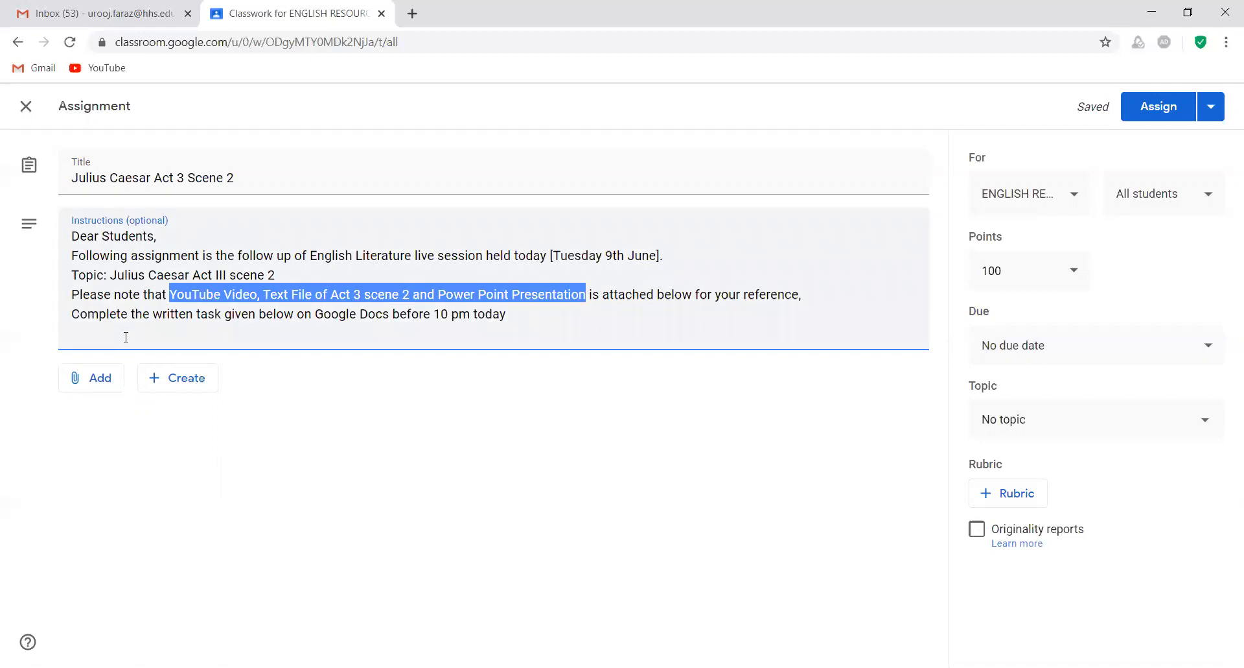
pyautogui.click(513, 313)
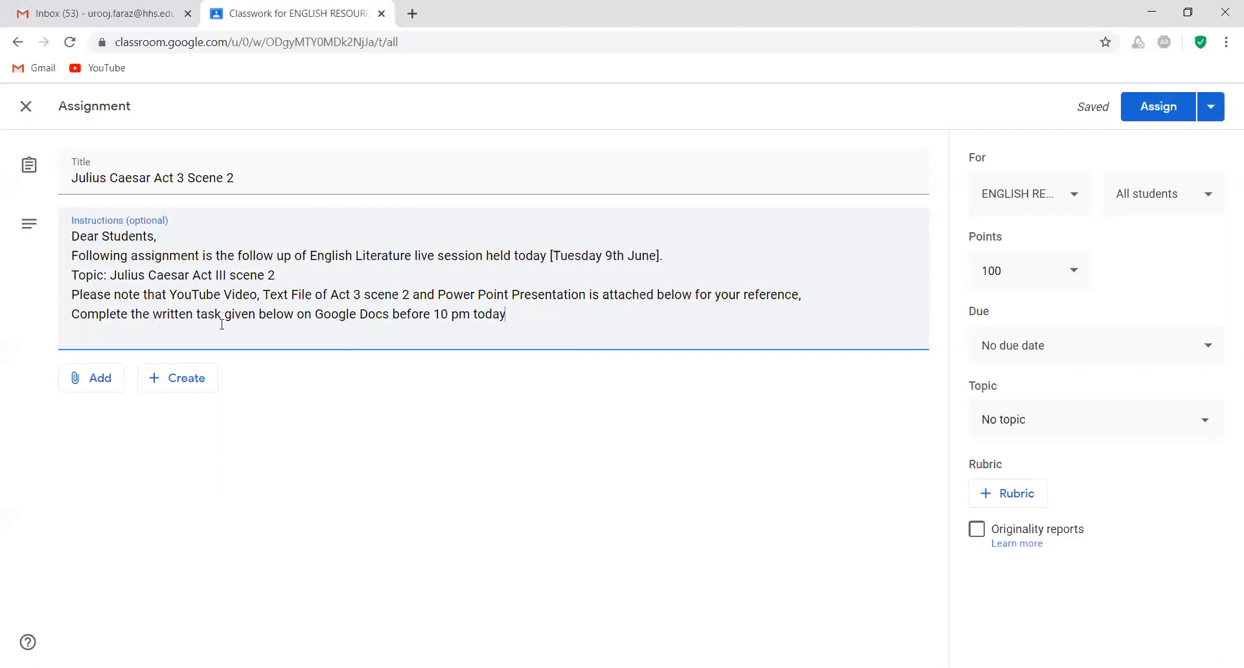
# - Browse for a file attachment in Documents > HHS > Google Classroom > Class VIII Plans > Google Classroom- VIII Plans 1st week > English
pyautogui.click(113, 379)
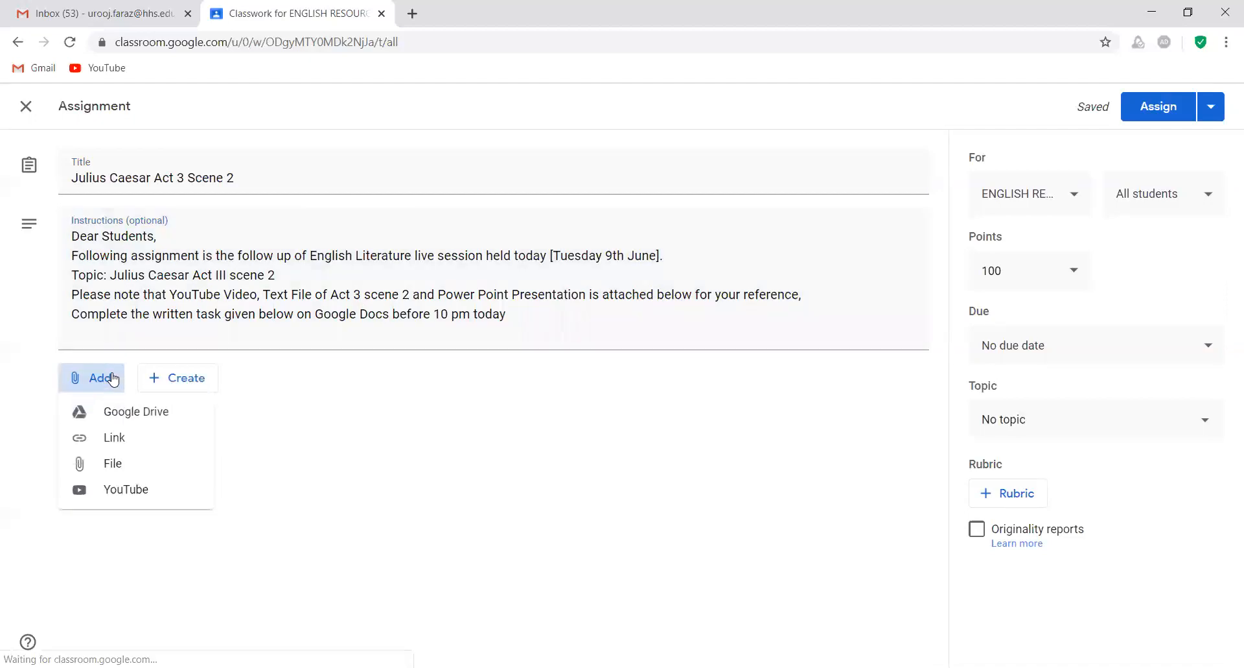
pyautogui.click(121, 461)
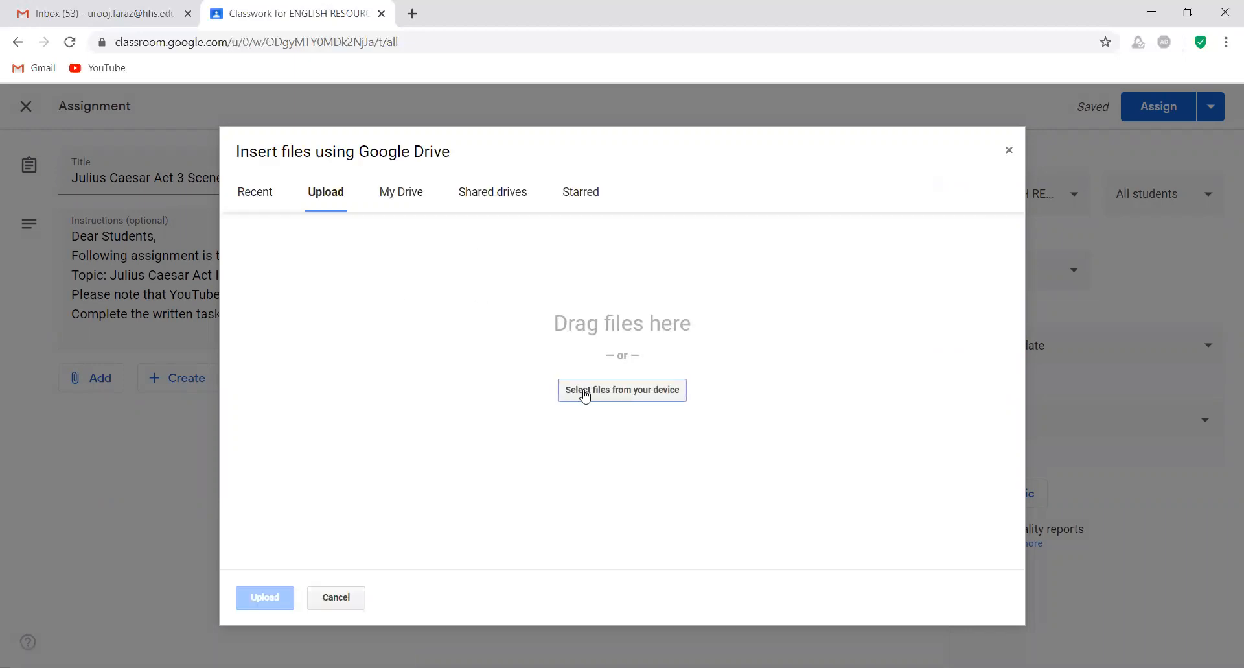
pyautogui.click(585, 395)
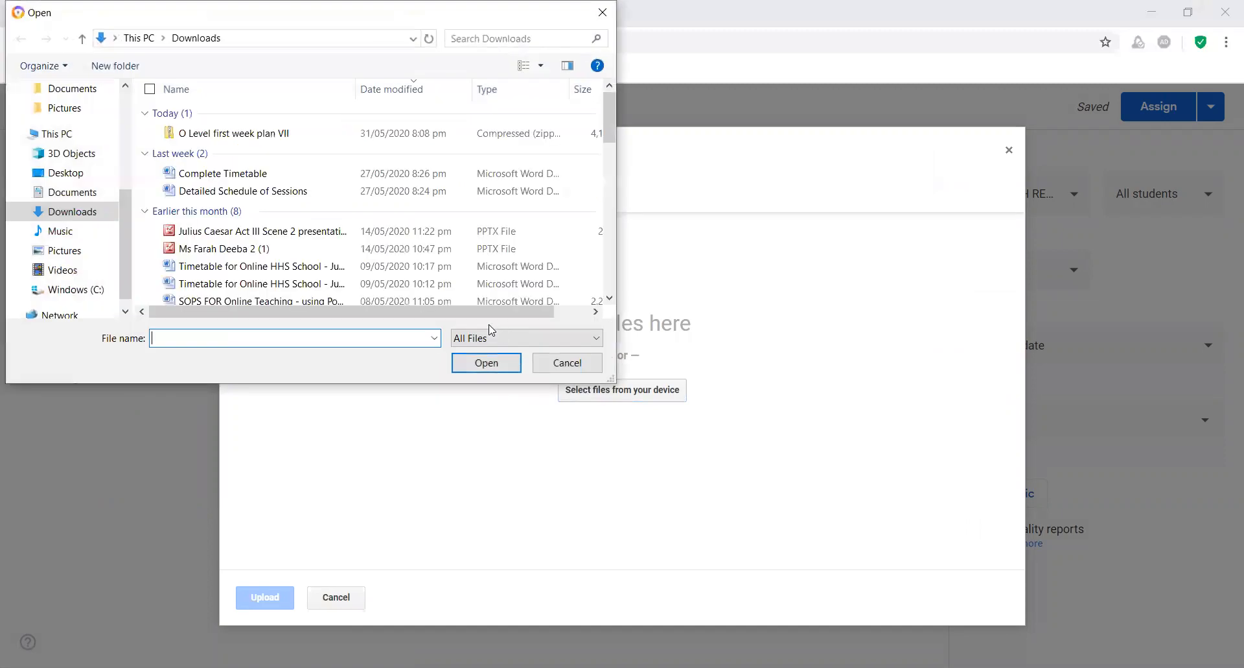
pyautogui.click(87, 197)
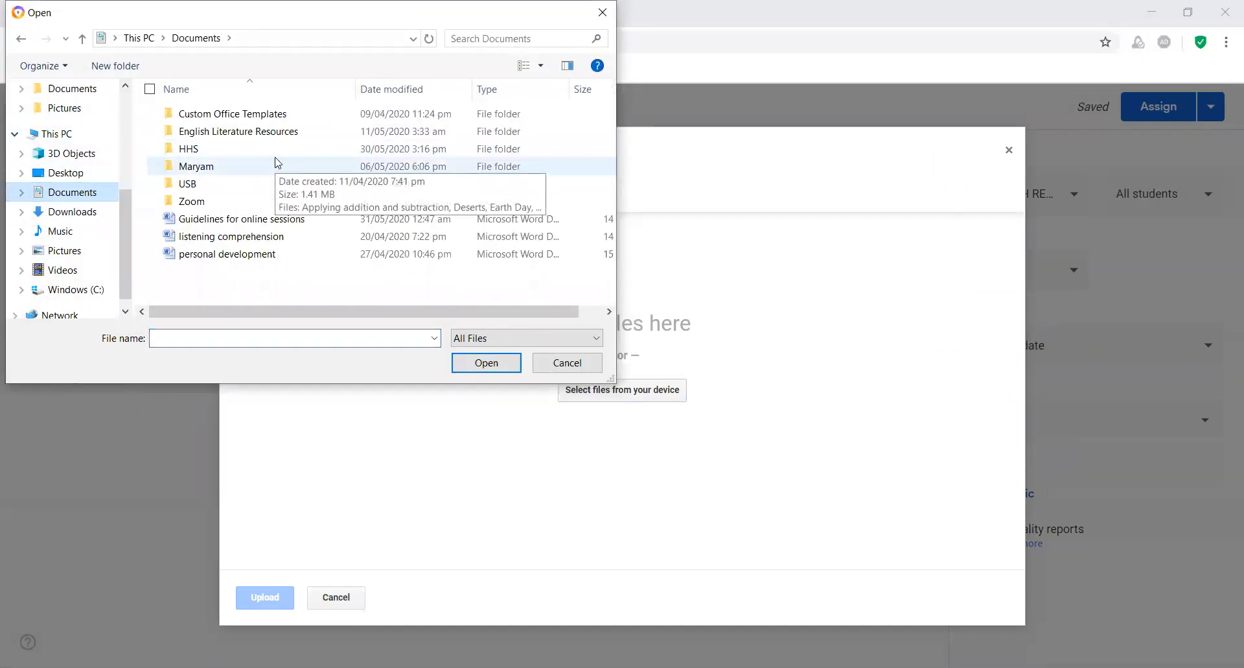
pyautogui.doubleClick(278, 153)
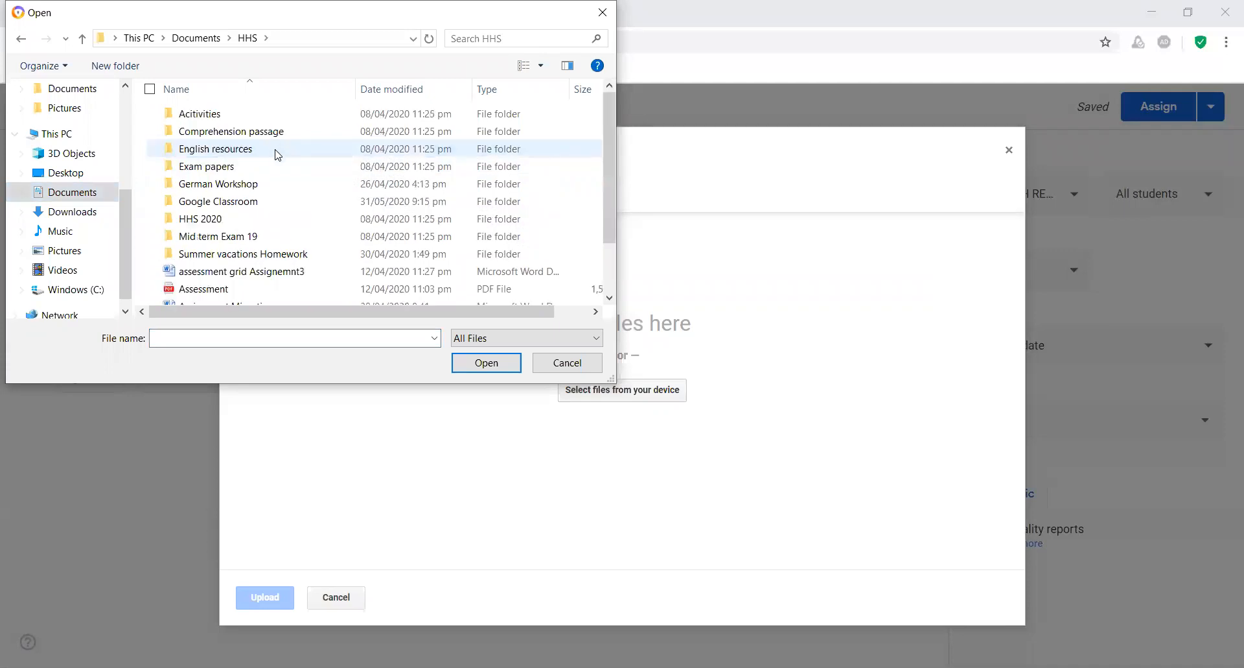
pyautogui.doubleClick(271, 200)
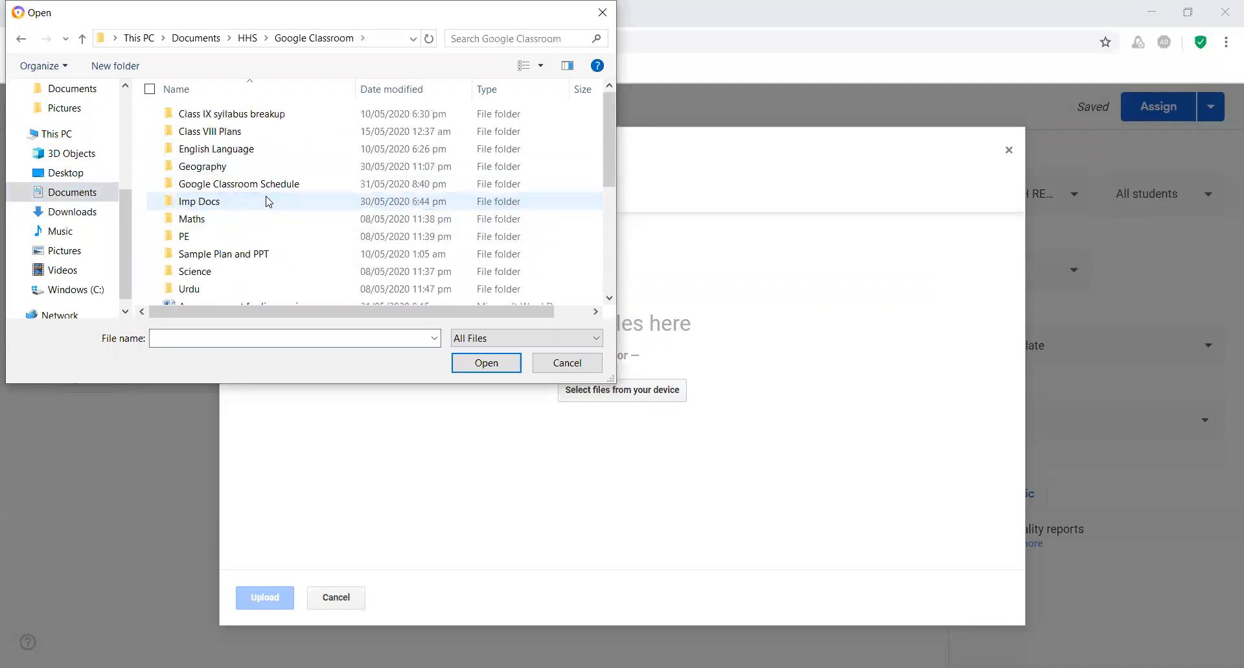
pyautogui.doubleClick(282, 131)
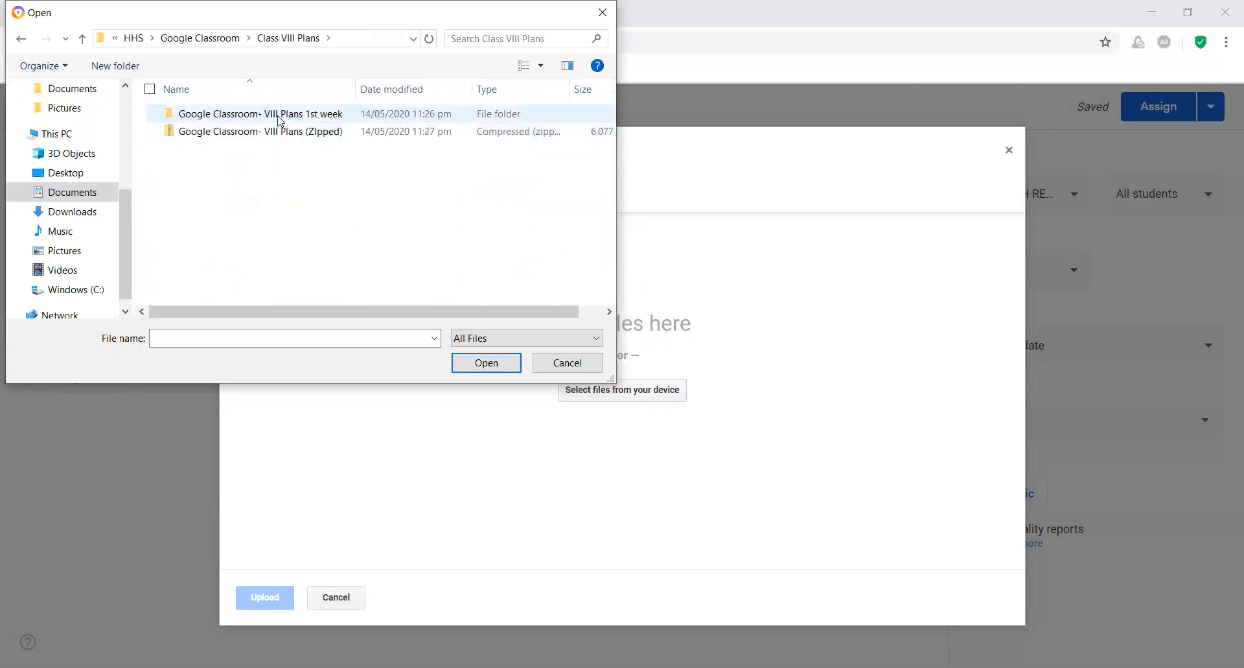
pyautogui.doubleClick(282, 121)
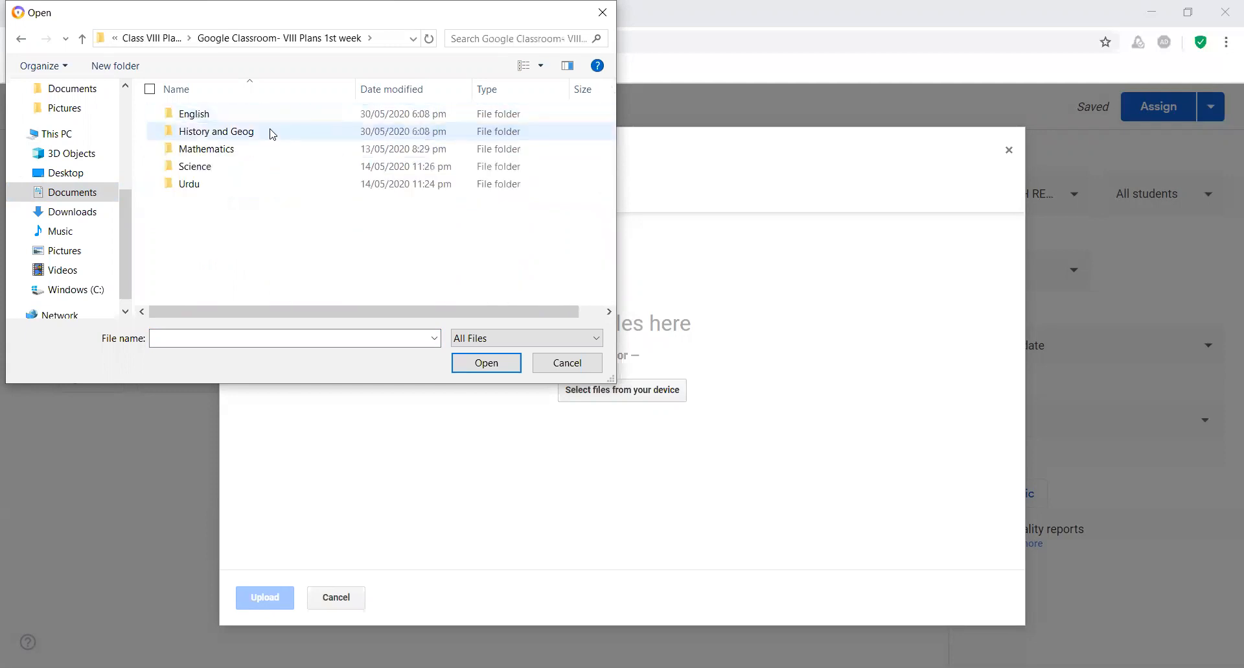
pyautogui.doubleClick(272, 115)
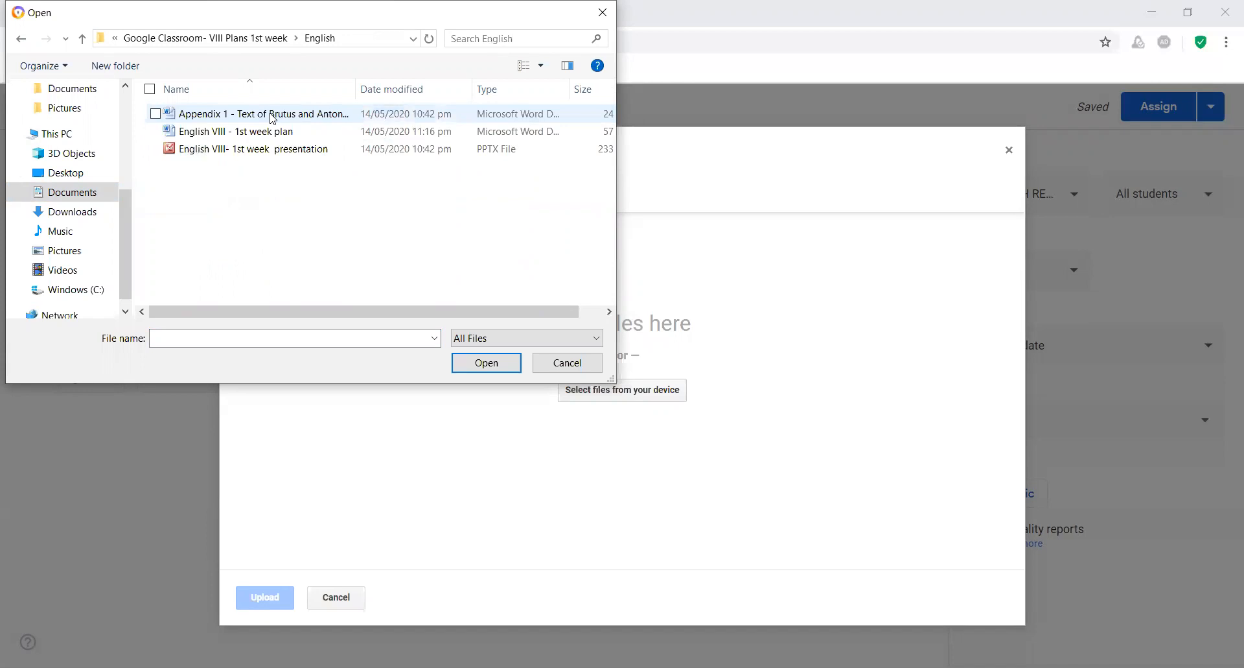
# - Upload "Appendix 1 - Text of Brutus and Antony's speech" and "English VIII- 1st week presentation" as attachments to the assignment
pyautogui.click(272, 116)
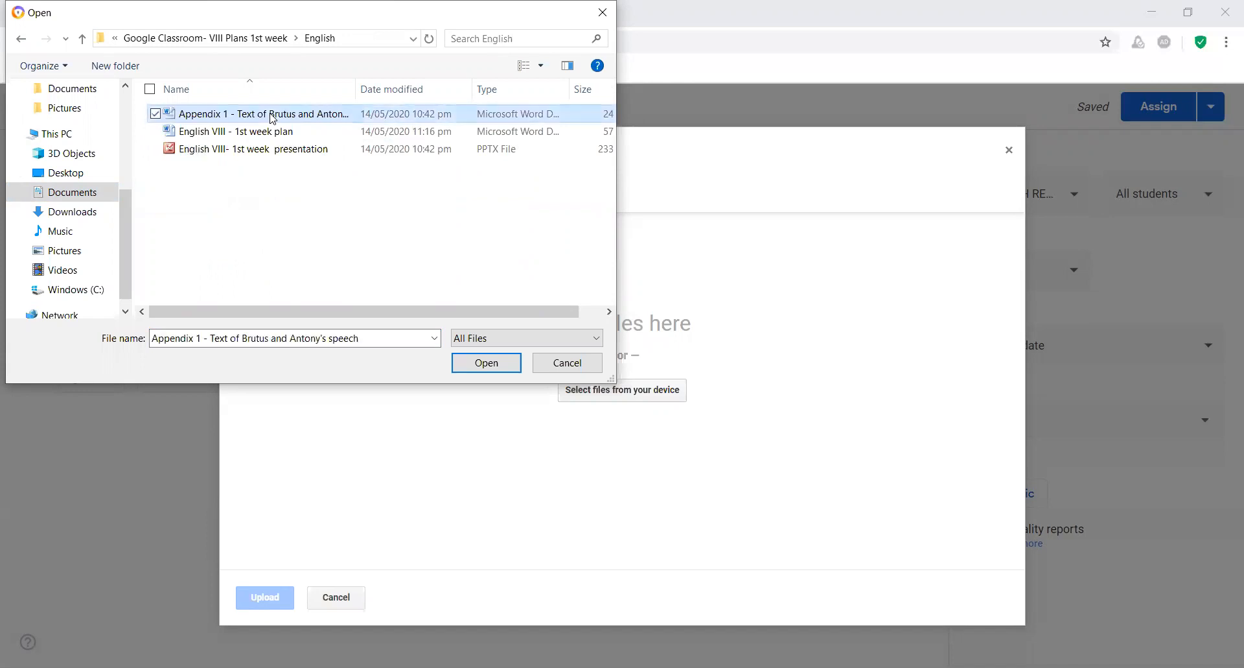
pyautogui.keyDown('ctrl'); pyautogui.click(266, 153); pyautogui.keyUp('ctrl')
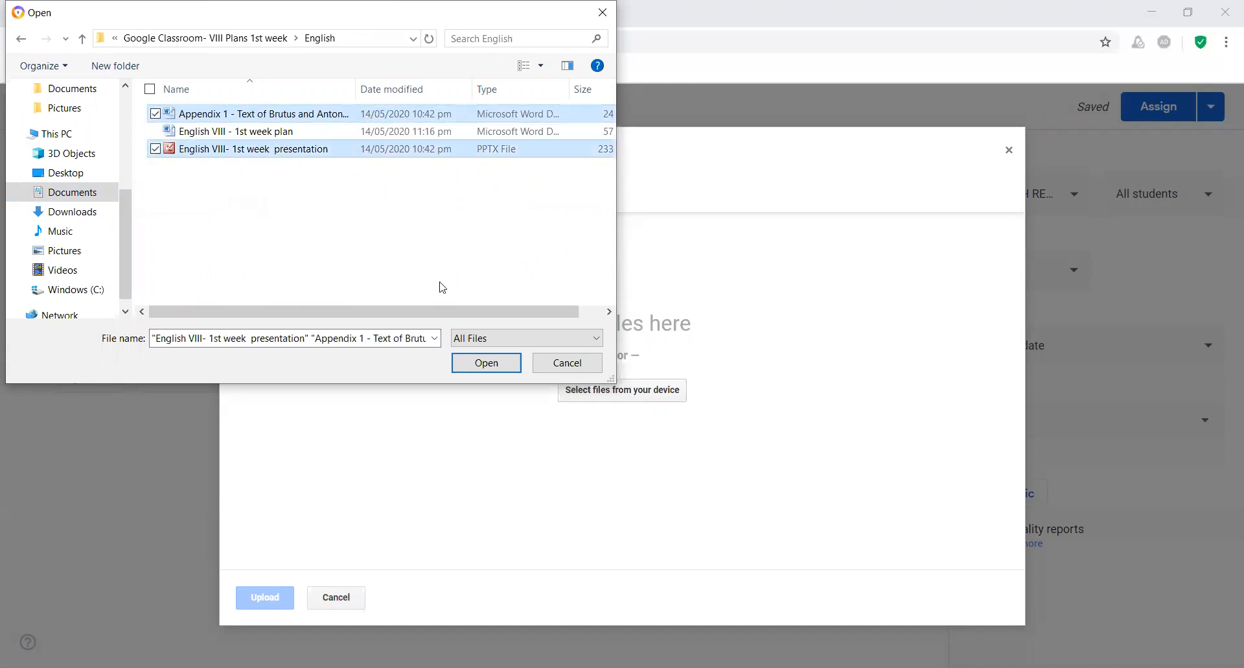
pyautogui.click(486, 364)
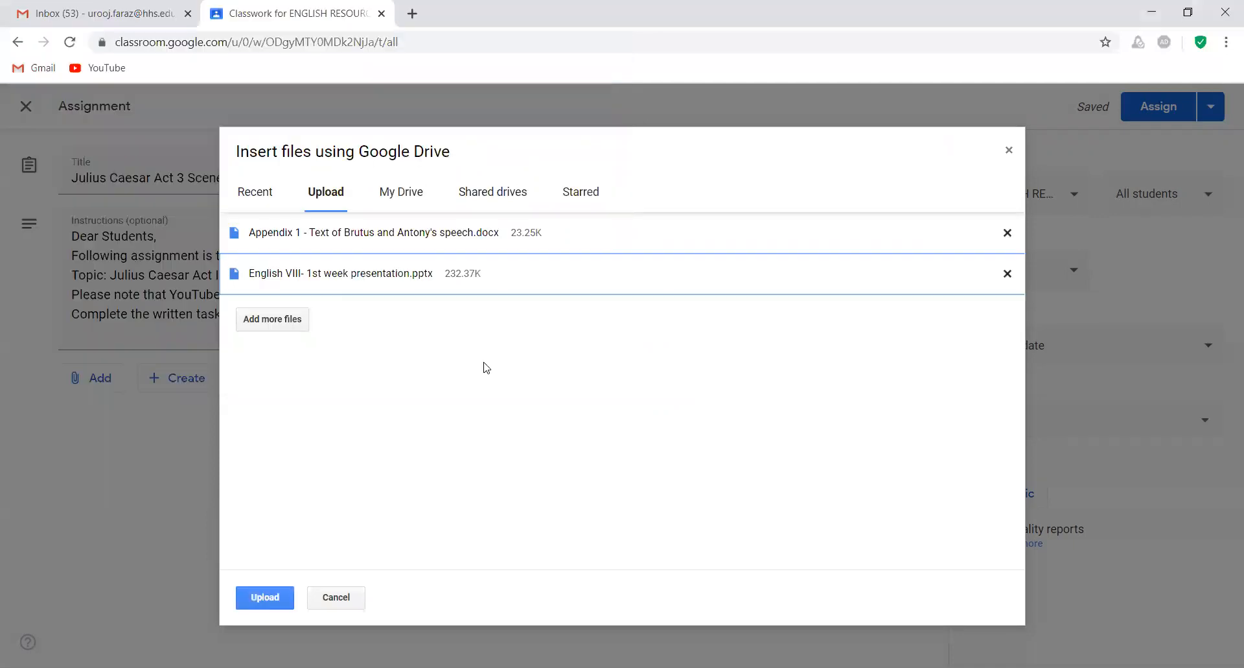
pyautogui.click(263, 597)
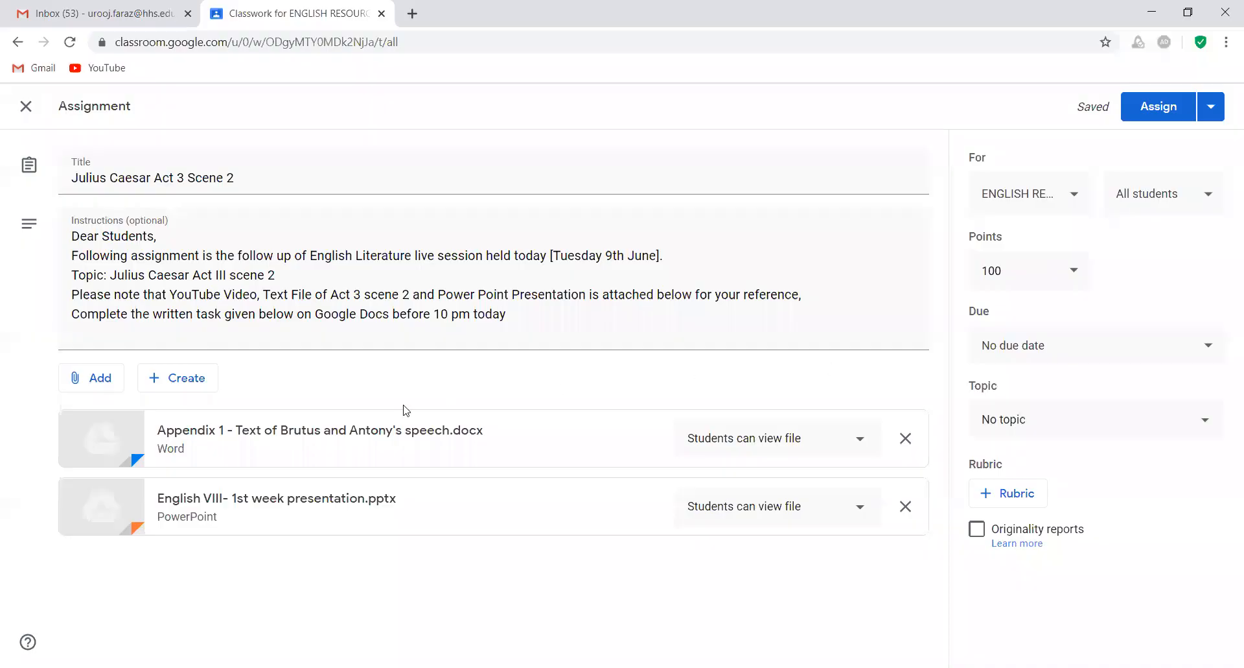
pyautogui.click(105, 379)
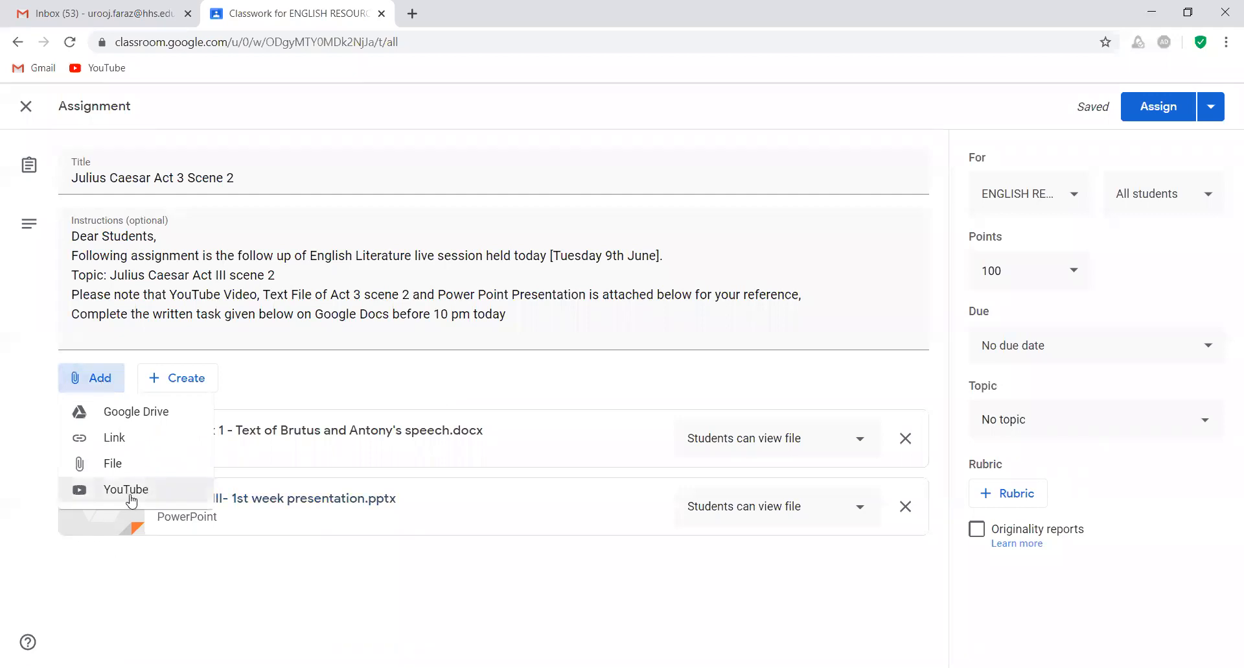
pyautogui.click(176, 492)
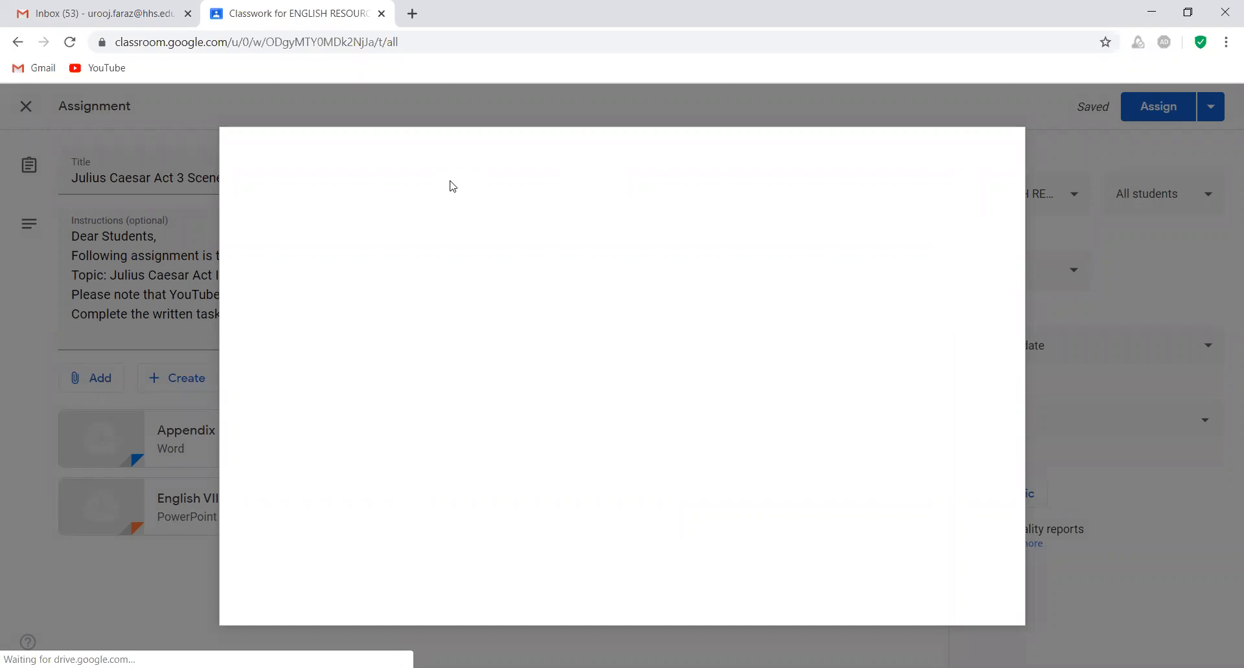
pyautogui.click(347, 201)
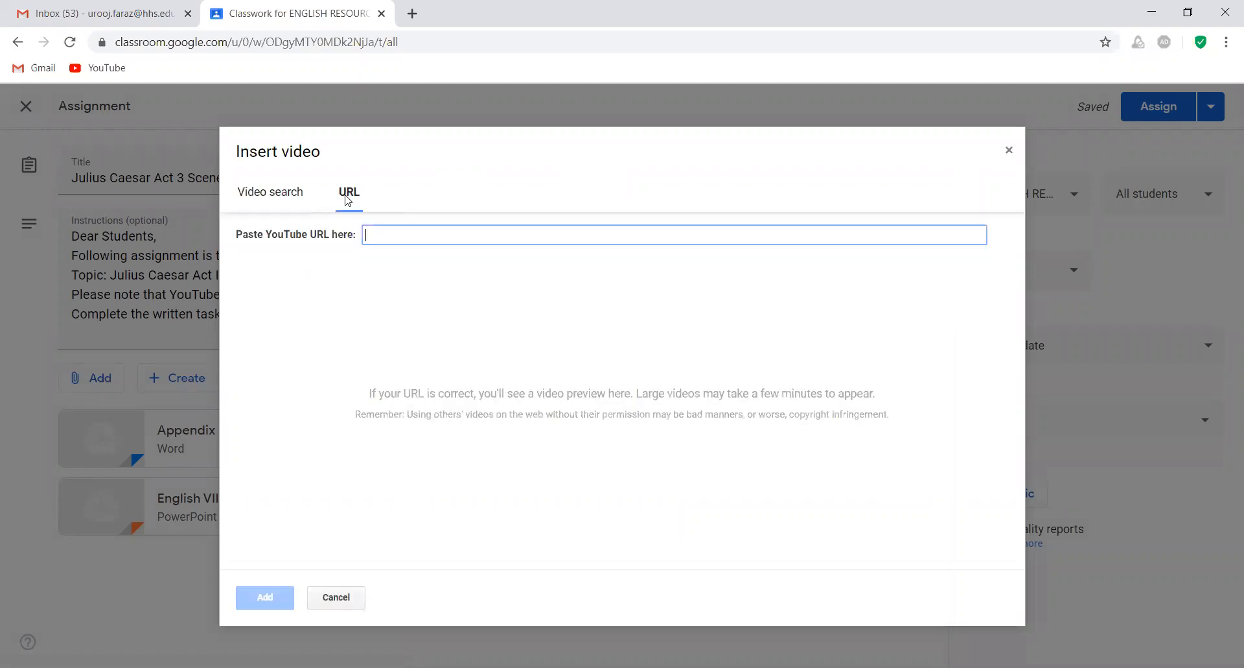
pyautogui.click(377, 232)
pyautogui.write('https://www.youtube.com/watch?v=wgPymD-NBQU&feature=youtu.be')
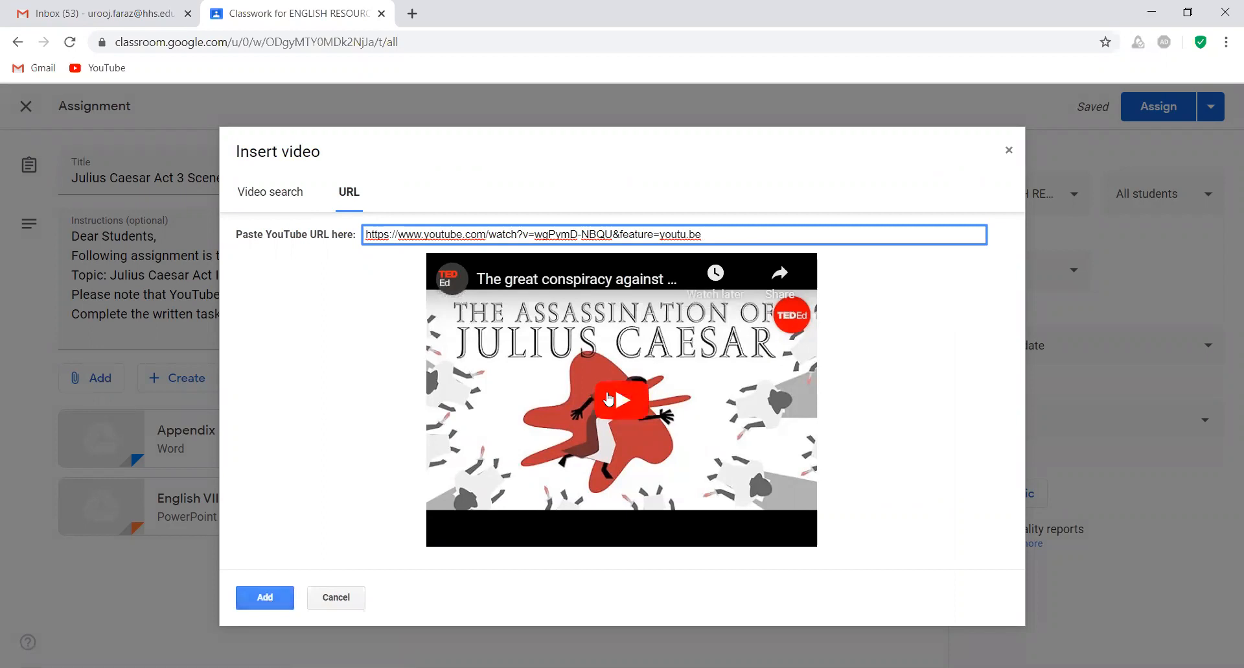
pyautogui.click(267, 587)
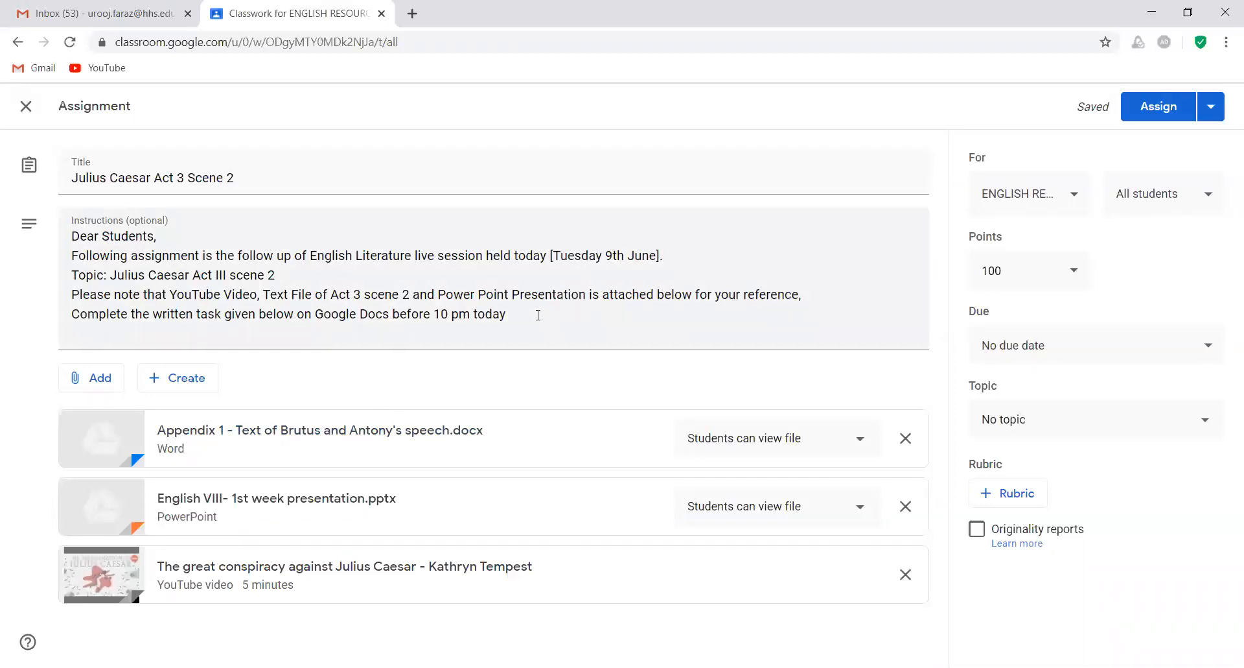
pyautogui.click(537, 315)
pyautogui.press('Return')
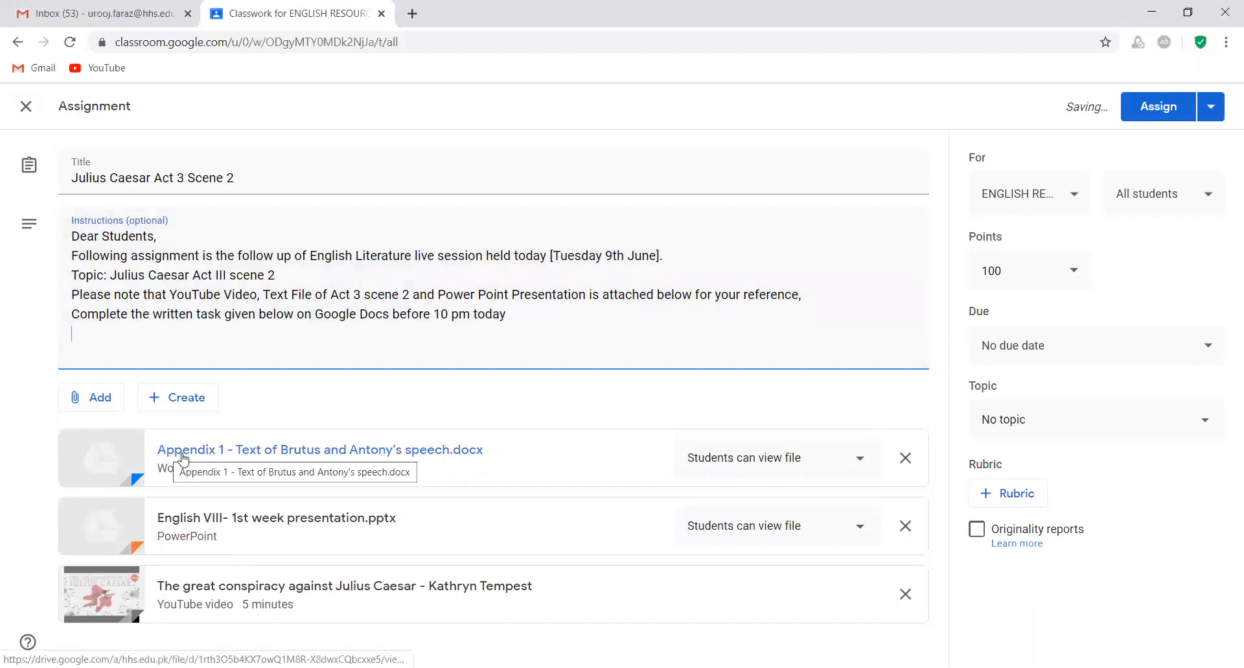
pyautogui.click(171, 426)
pyautogui.moveTo(170, 426); pyautogui.dragTo(155, 353)
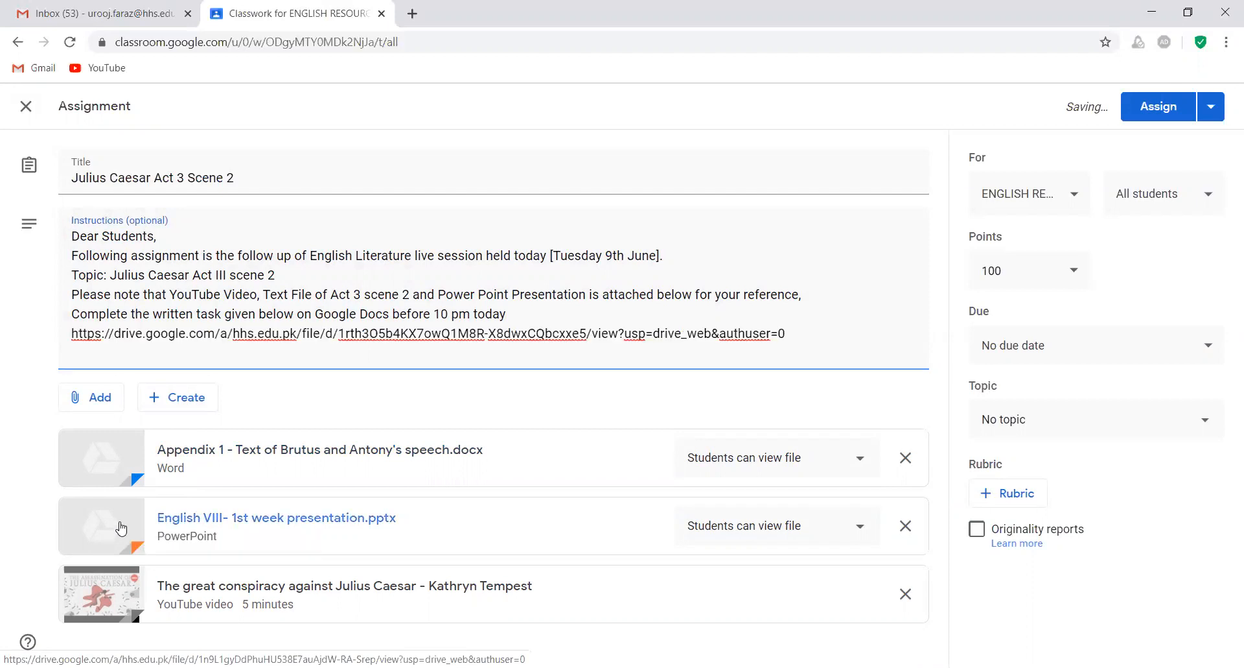
pyautogui.moveTo(121, 528); pyautogui.dragTo(784, 347)
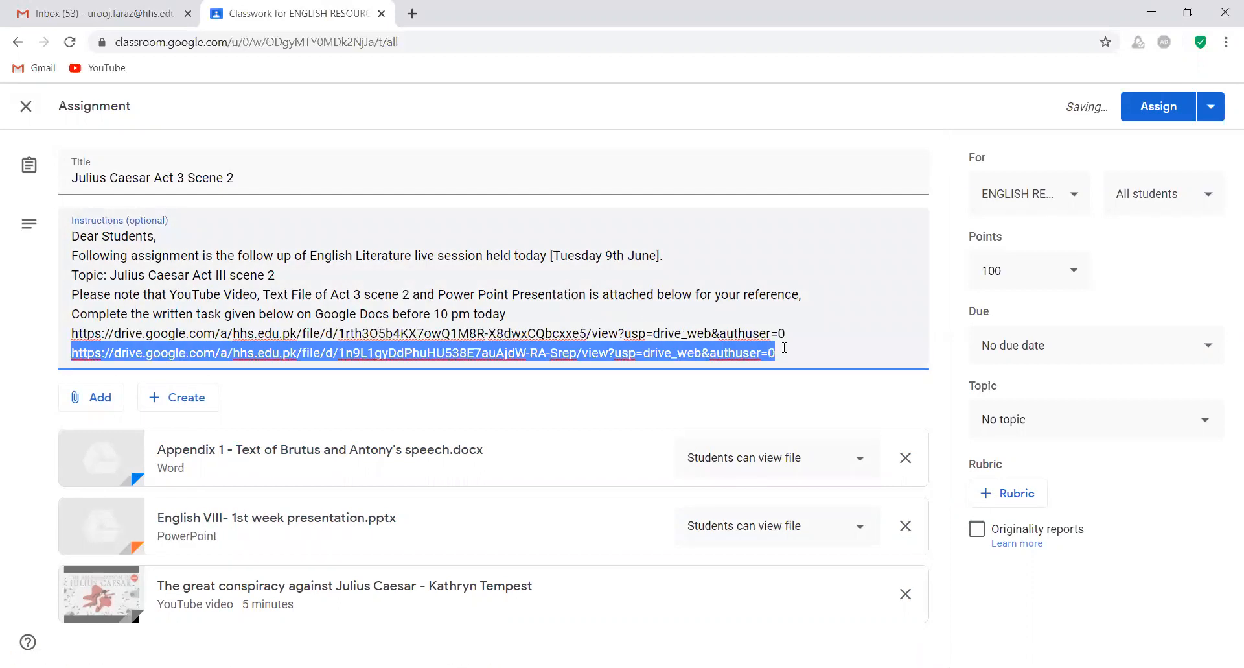
pyautogui.press('BackSpace')
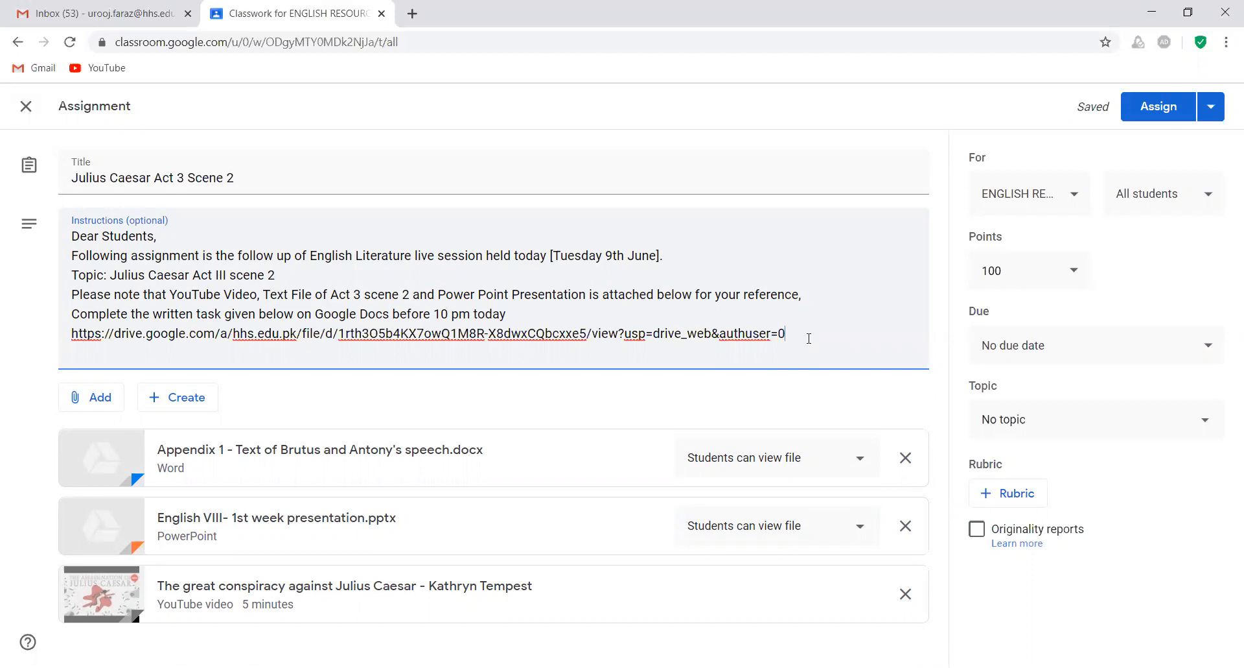
pyautogui.tripleClick(809, 338)
pyautogui.press('BackSpace')
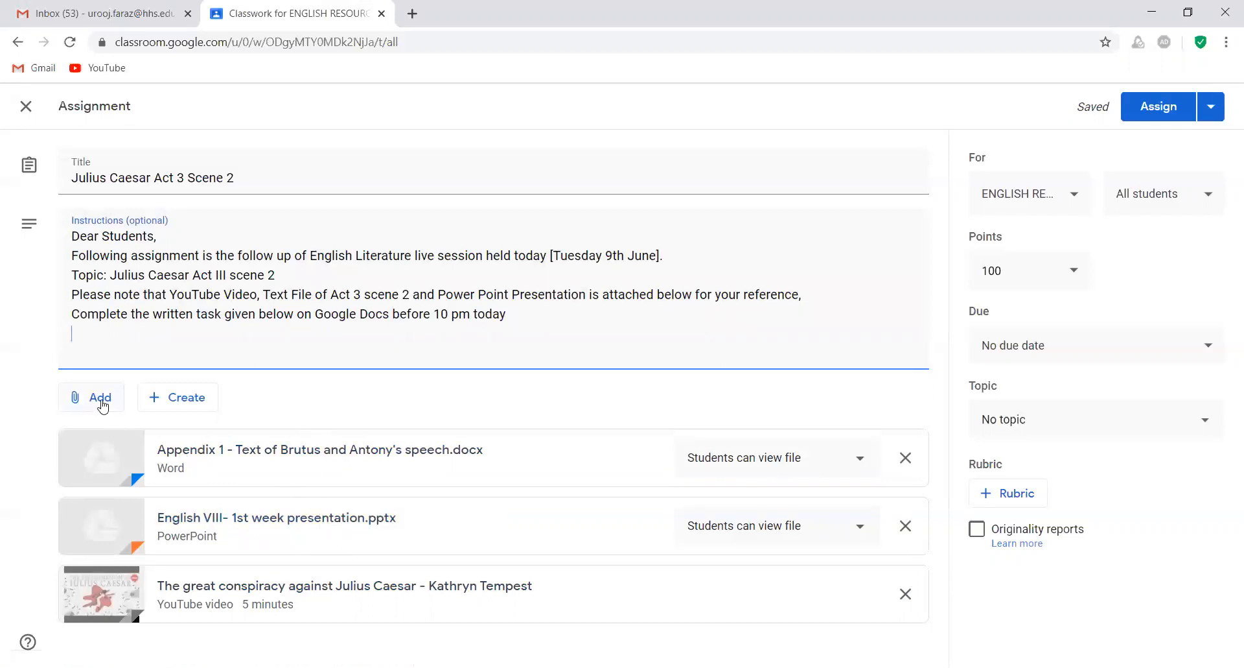
# - Insert a blank line before "Complete the written task given below on Google Docs" in the instructions
pyautogui.click(68, 315)
pyautogui.press('Return')
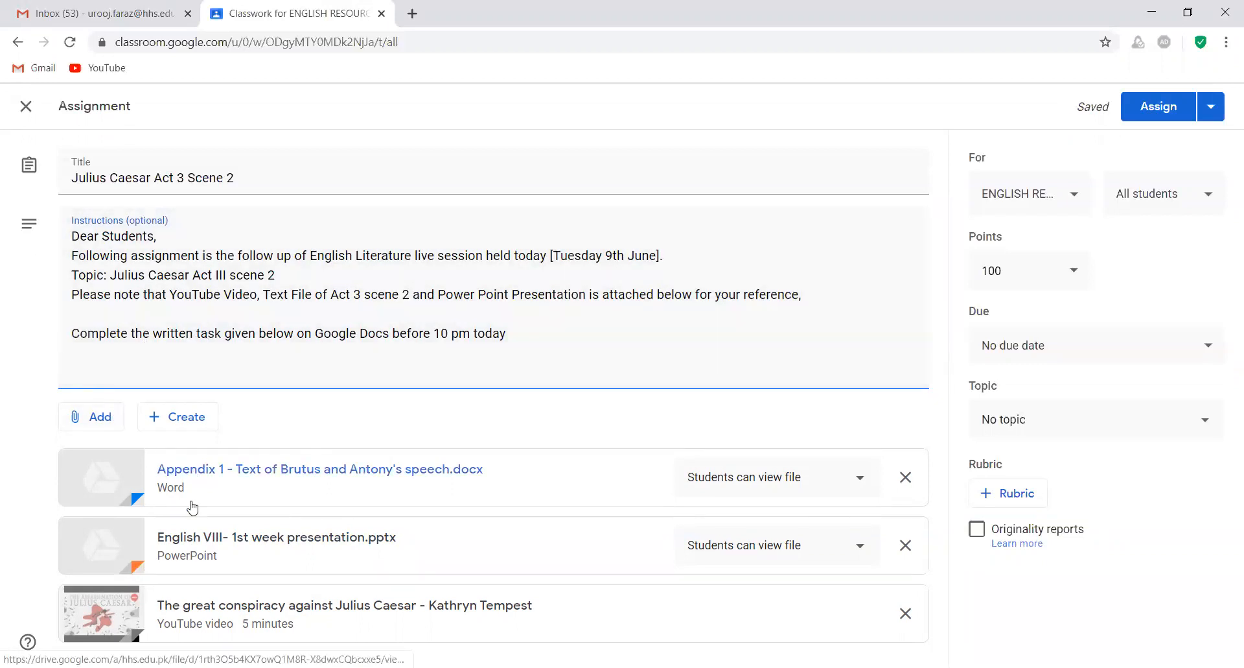
# - Create a new Google Docs attachment for the assignment and title it "Written Task - Julius Caesar"
pyautogui.click(192, 418)
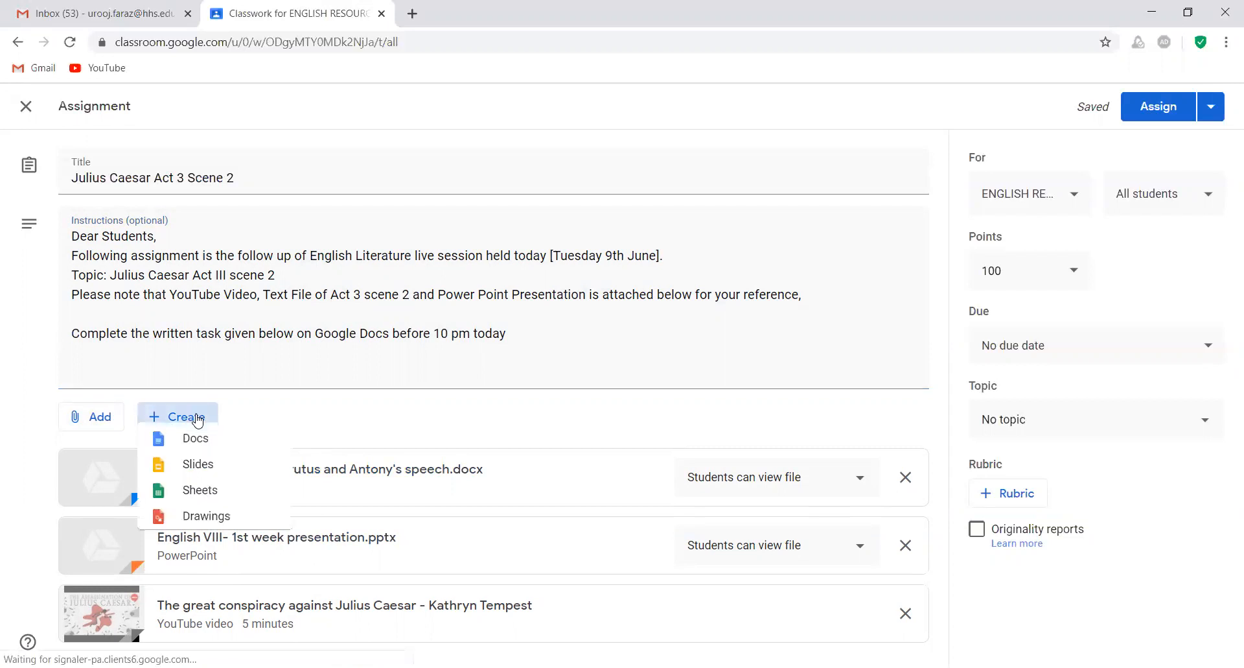
pyautogui.click(193, 450)
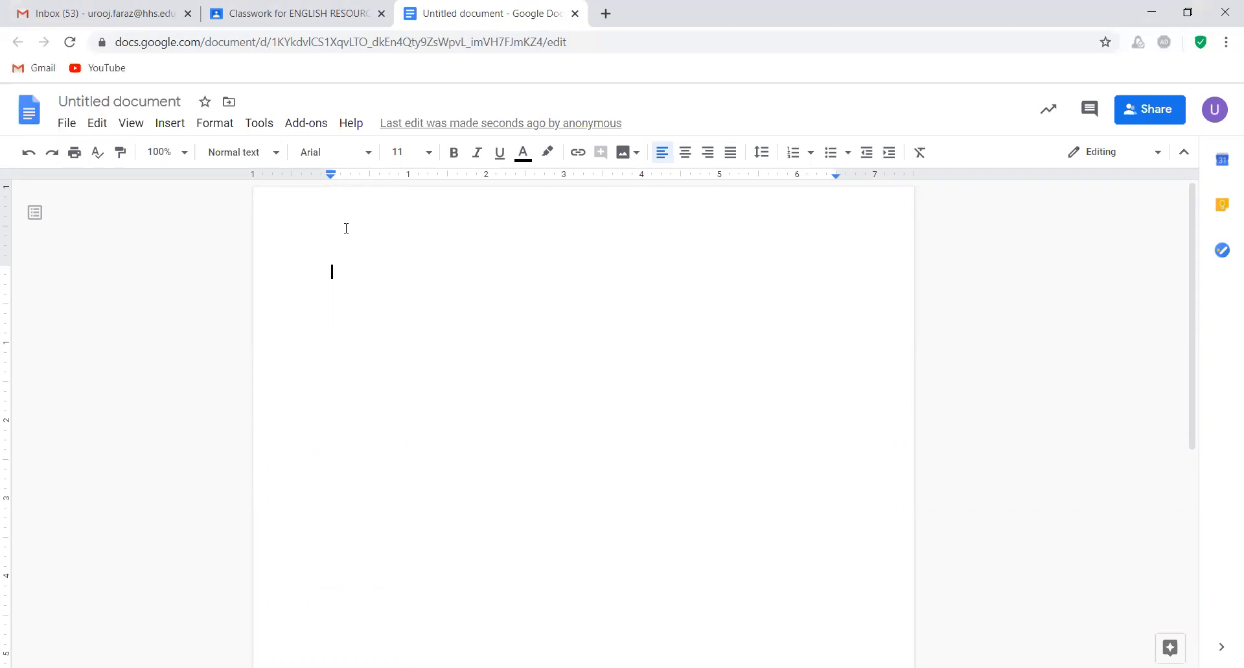
pyautogui.click(162, 99)
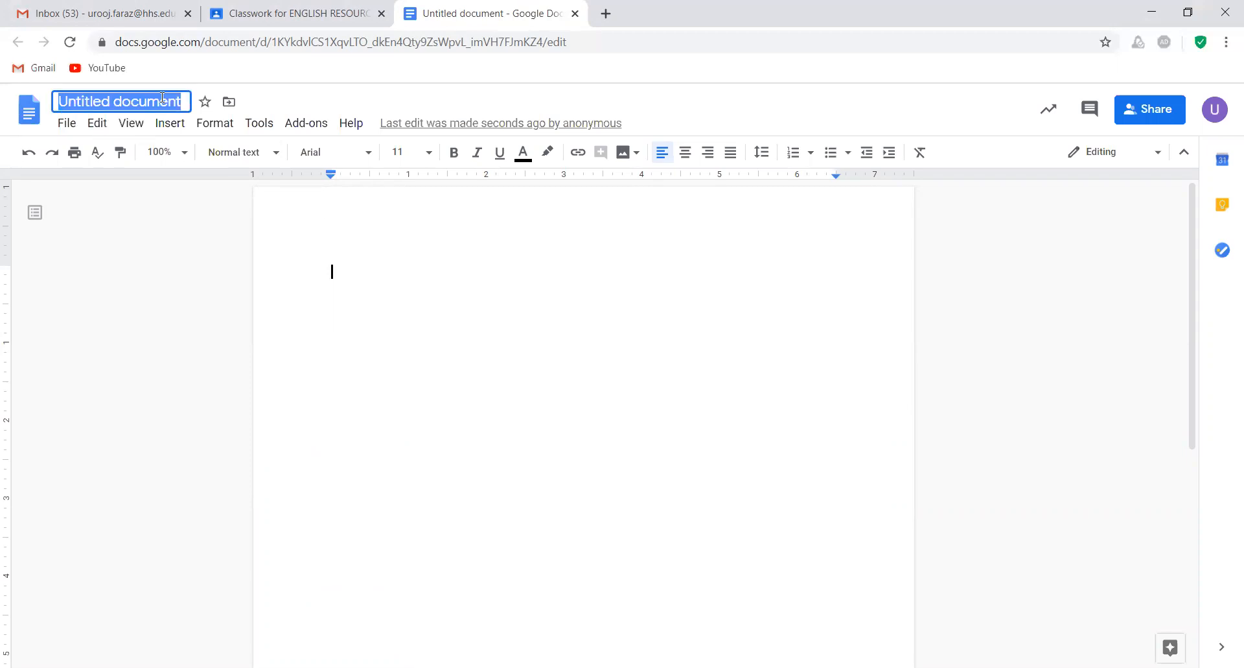
pyautogui.write('Written')
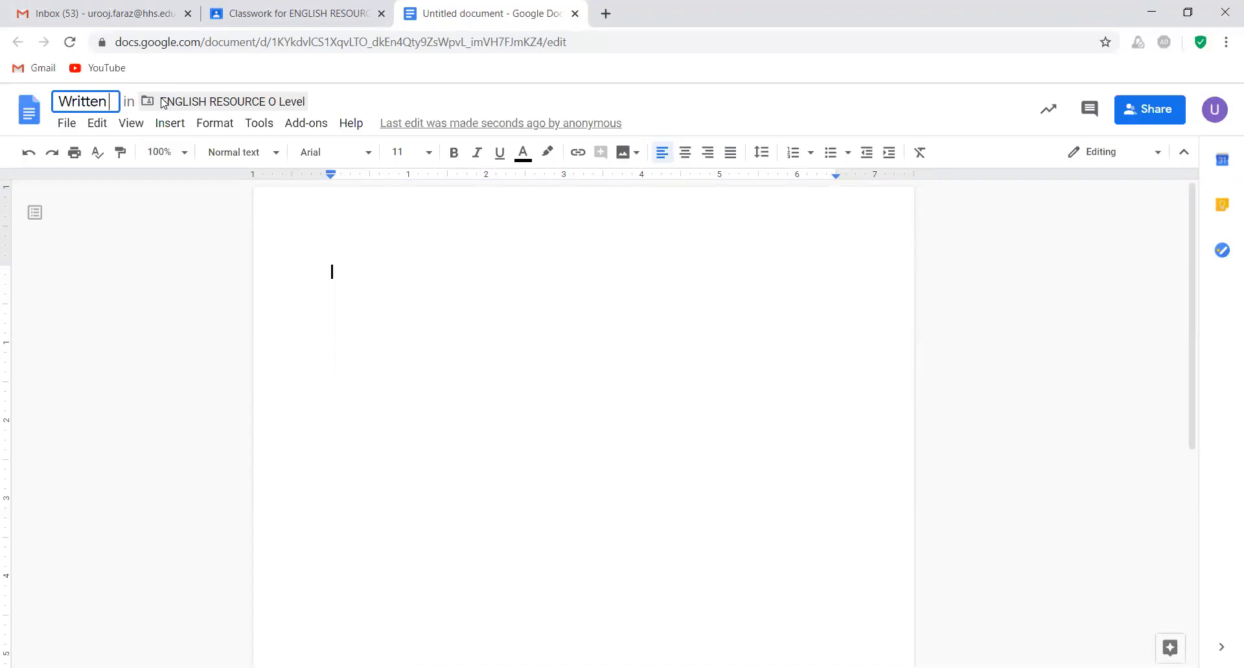
pyautogui.write(' Tas')
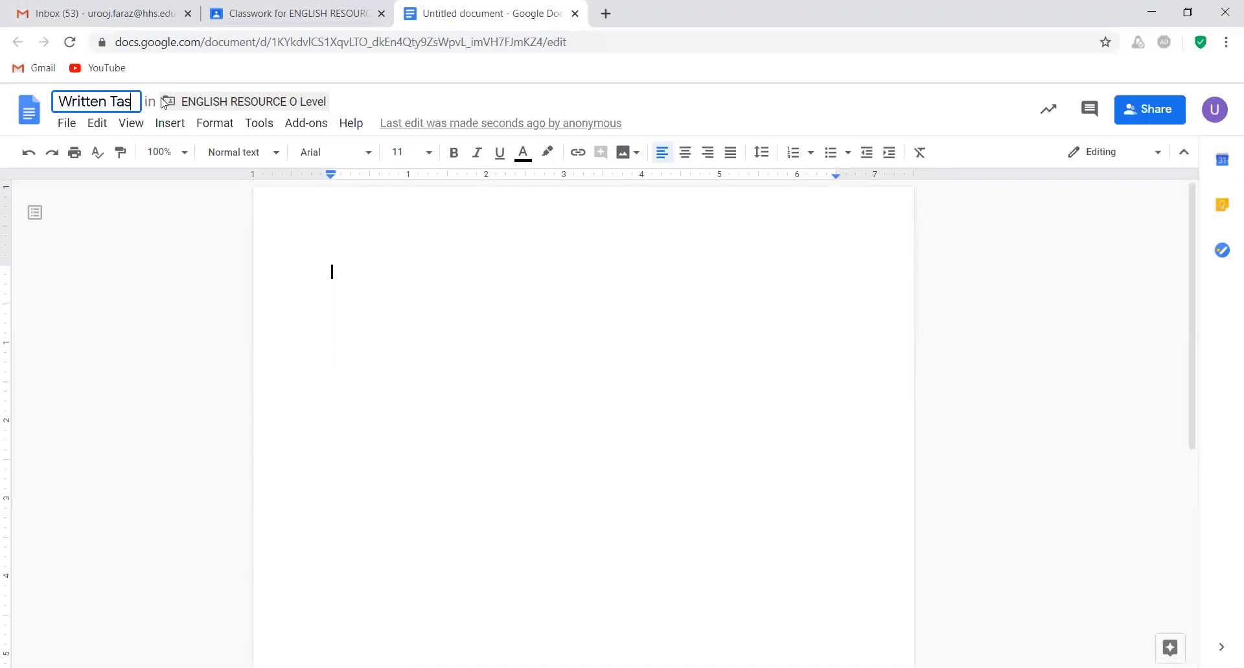
pyautogui.write('k - Ju')
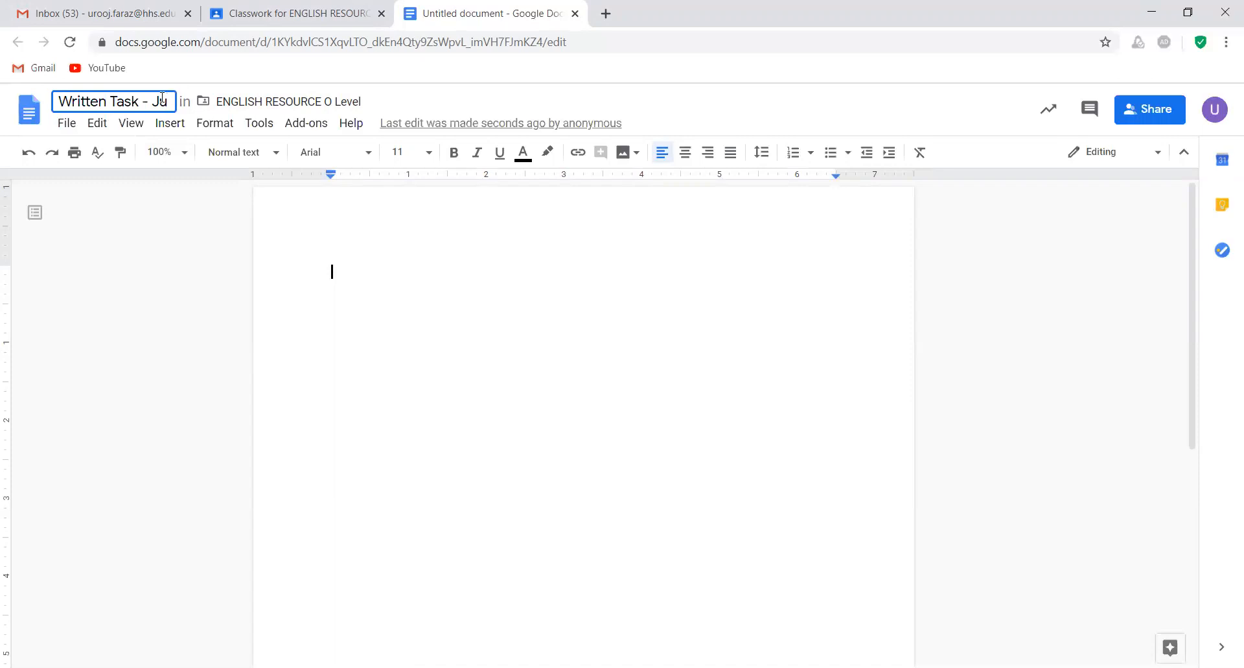
pyautogui.write('lius Caesar')
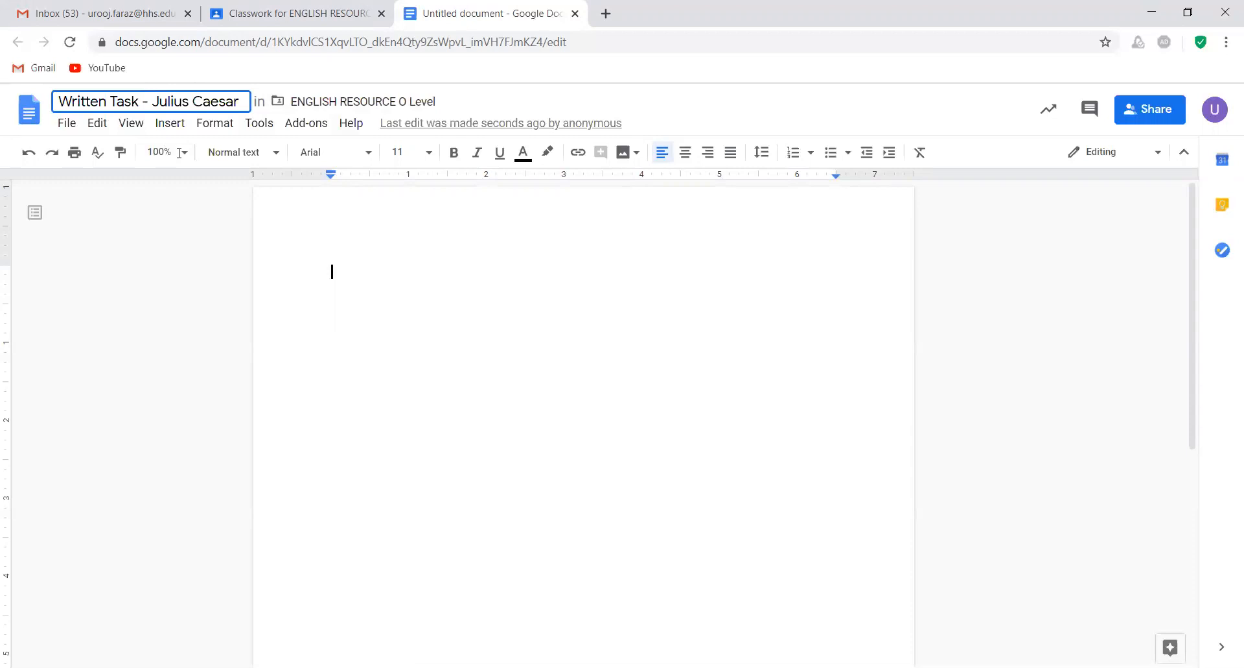
# - Paste the copied Act 3 scene 2 question and its Textual Evidence and Reasons table into the document, keeping it in Editing mode
pyautogui.click(360, 256)
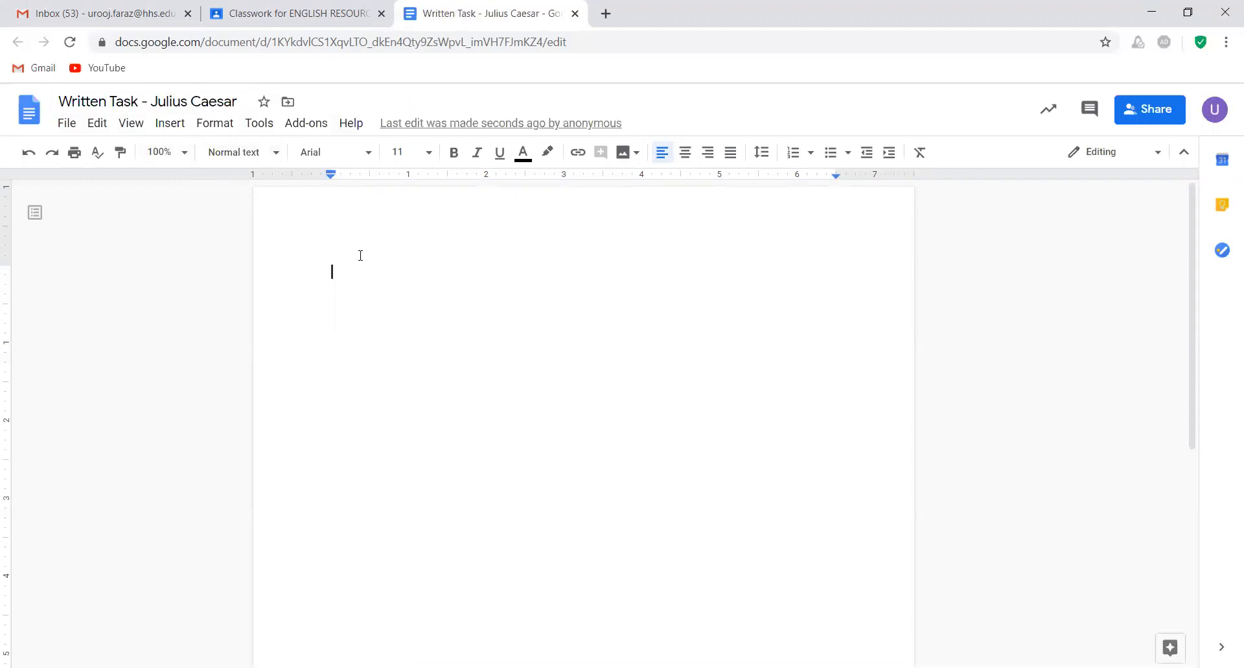
pyautogui.hotkey('ctrl', 'v')
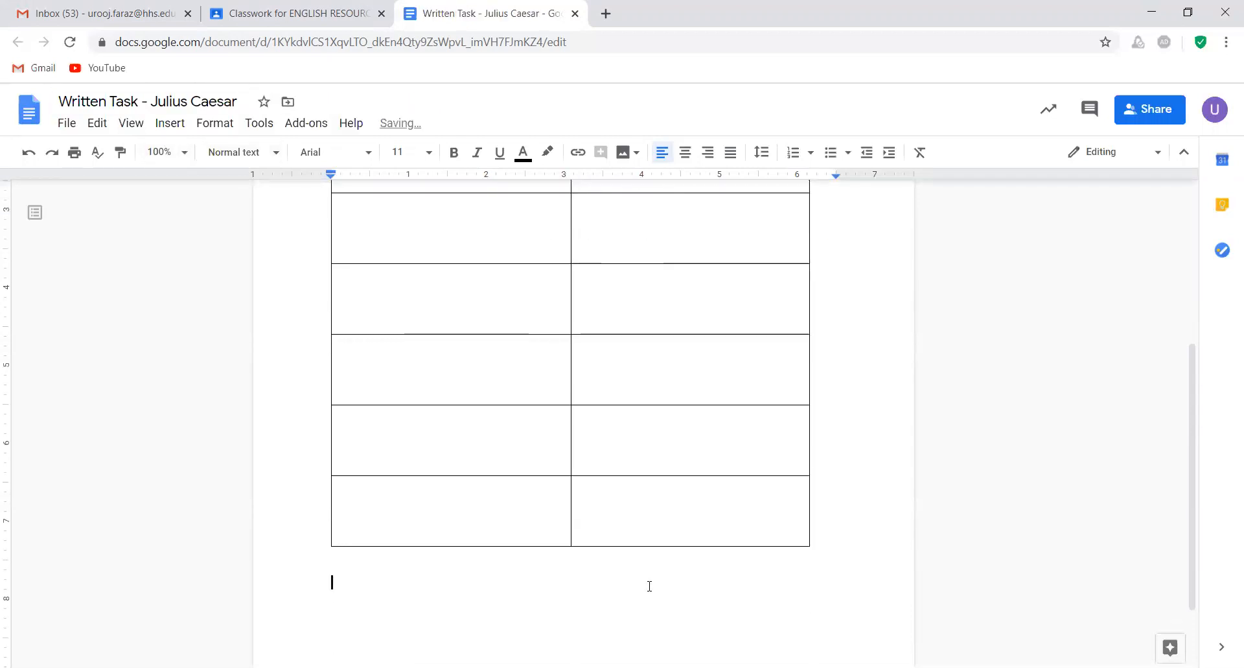
pyautogui.scroll(2, 650, 586)
pyautogui.scroll(2, 650, 586)
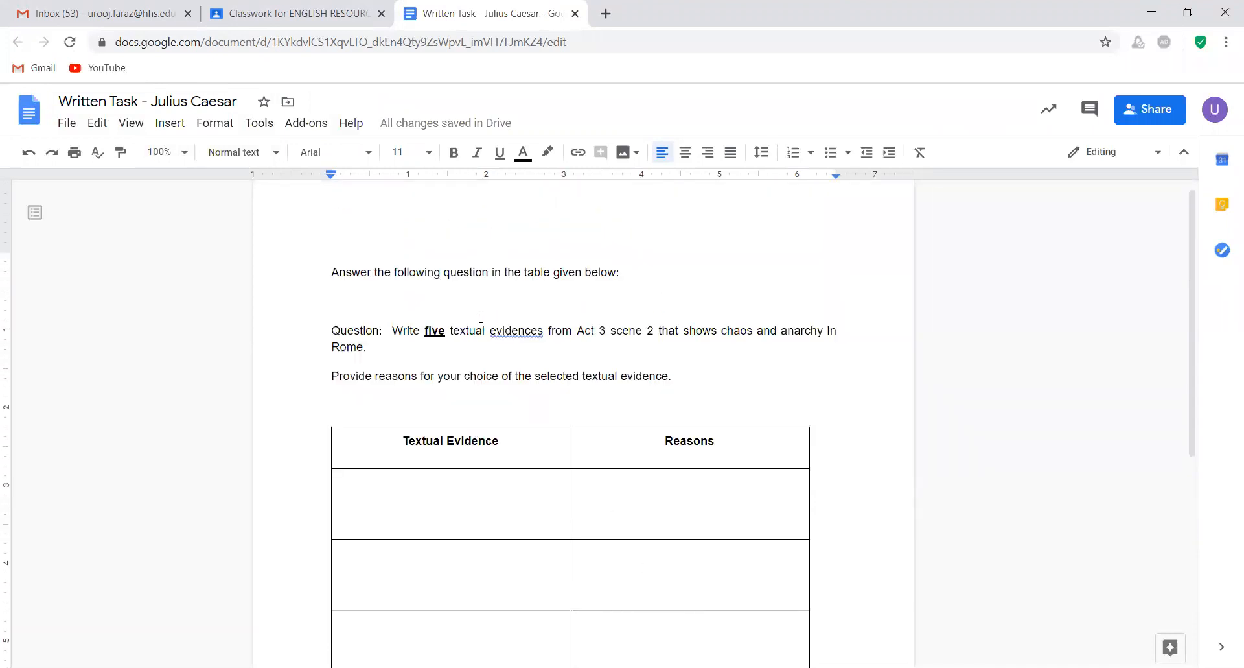
pyautogui.click(462, 209)
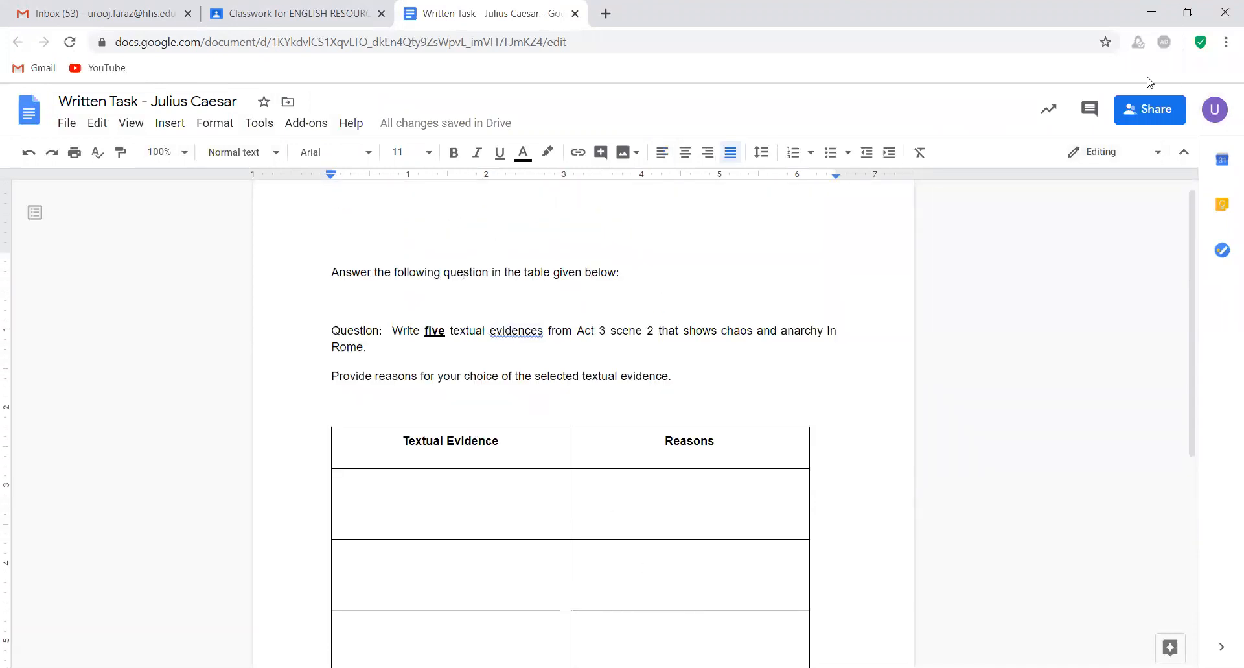
pyautogui.click(1157, 155)
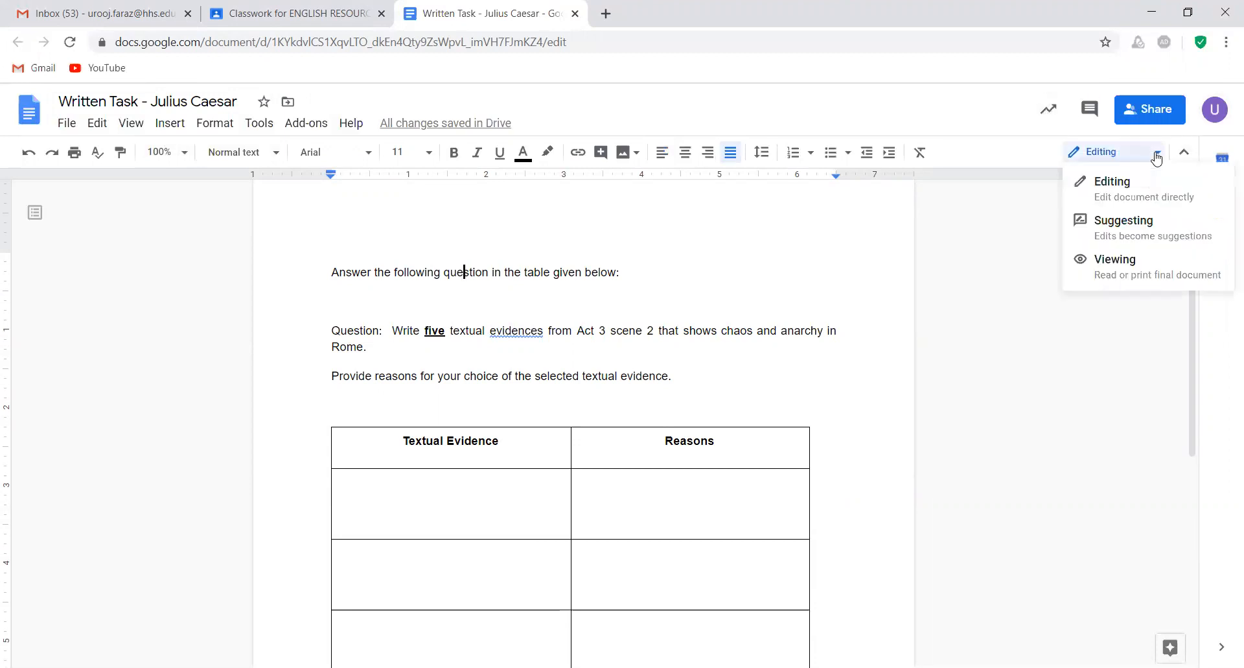
pyautogui.click(1133, 187)
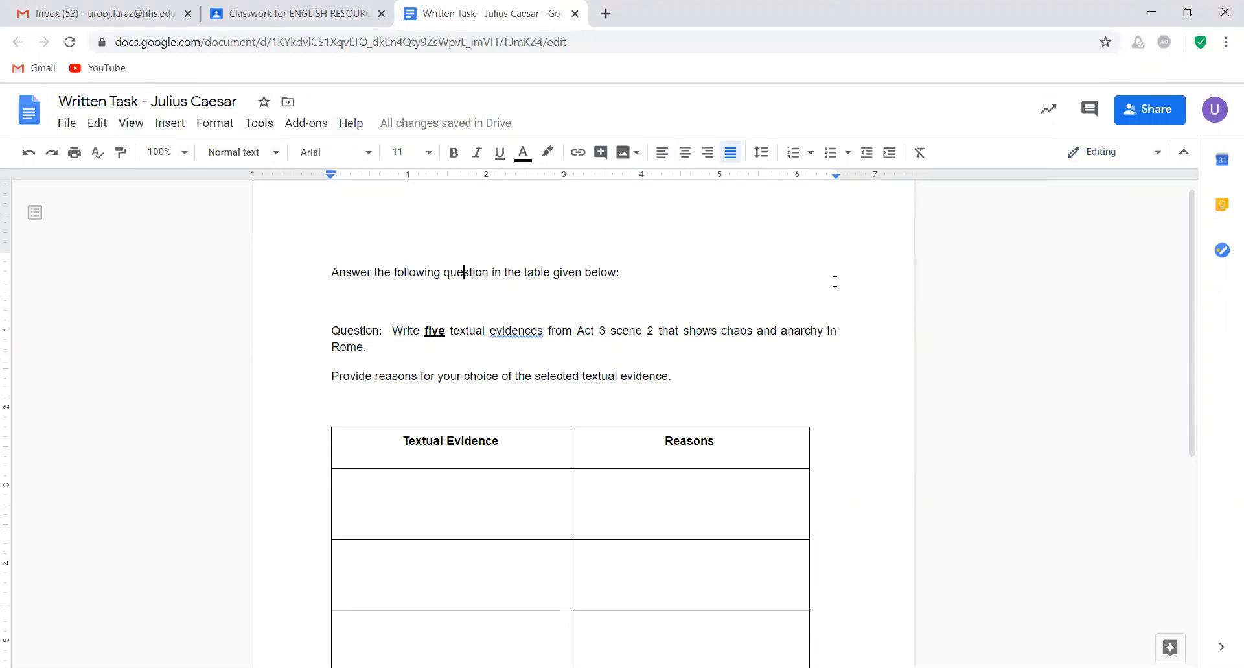
# - Close the document and set the attached Google Doc to "Make a copy for each student" in the assignment
pyautogui.click(576, 15)
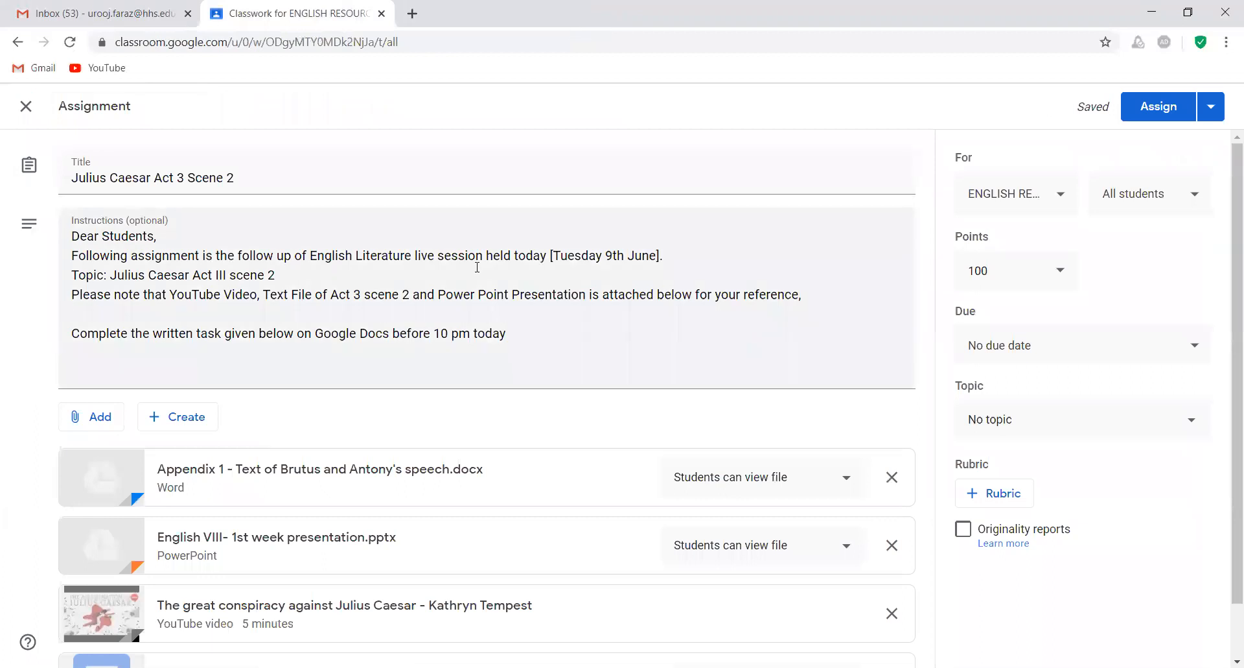
pyautogui.scroll(-1, 477, 267)
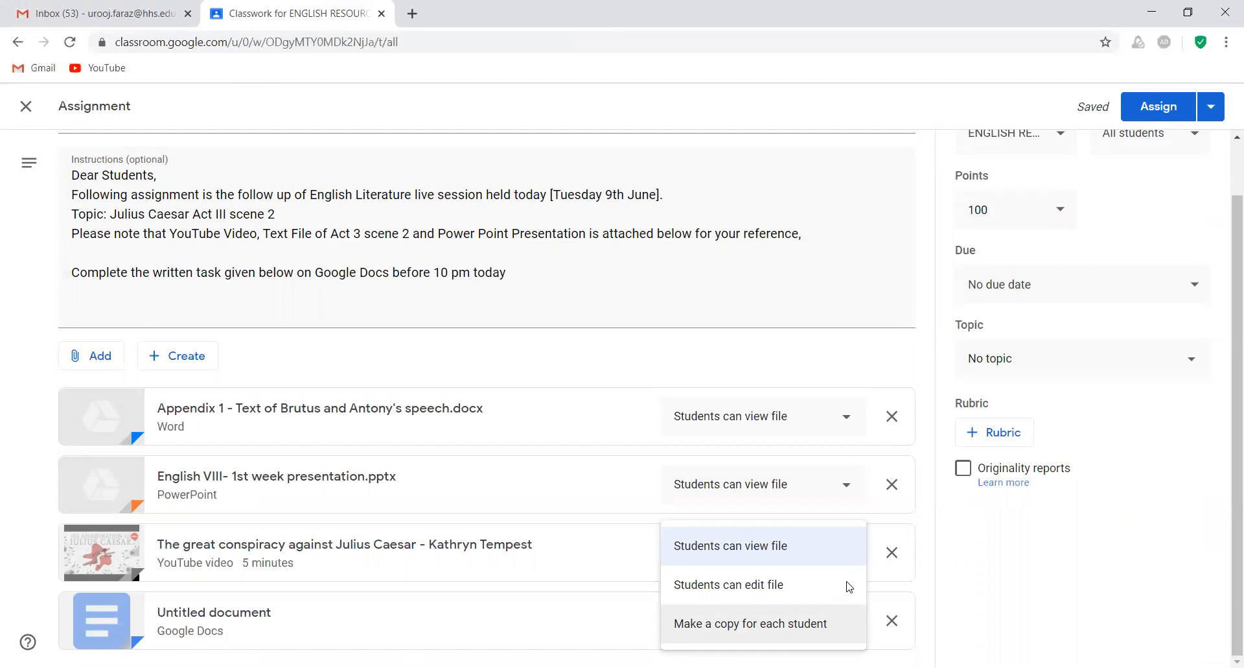
pyautogui.press('Return')
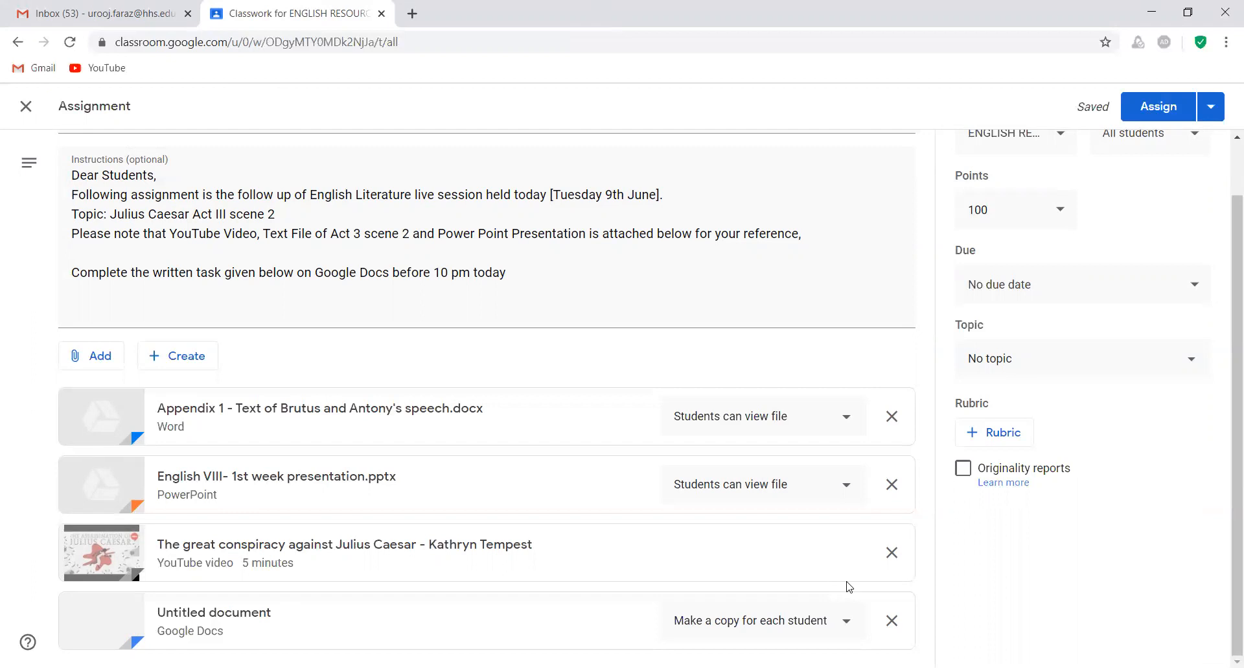
# - Remove the extra blank line after "before 10 pm today" at the end of the assignment instructions
pyautogui.click(530, 277)
pyautogui.press('Return')
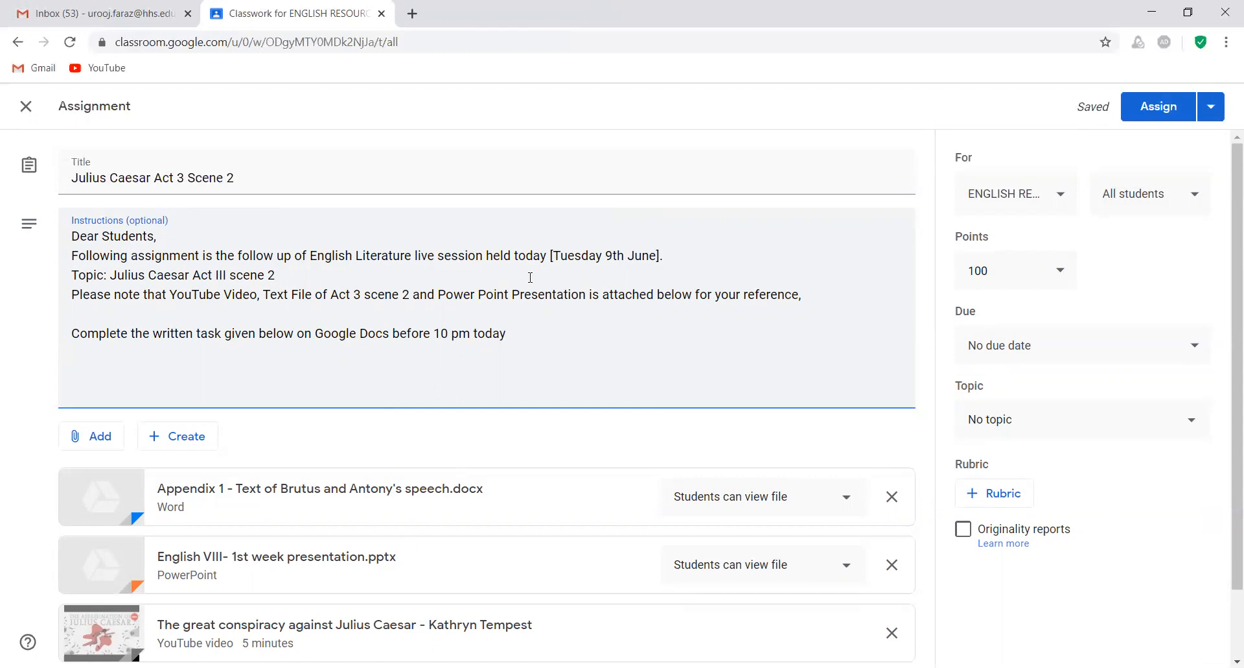
pyautogui.press('BackSpace')
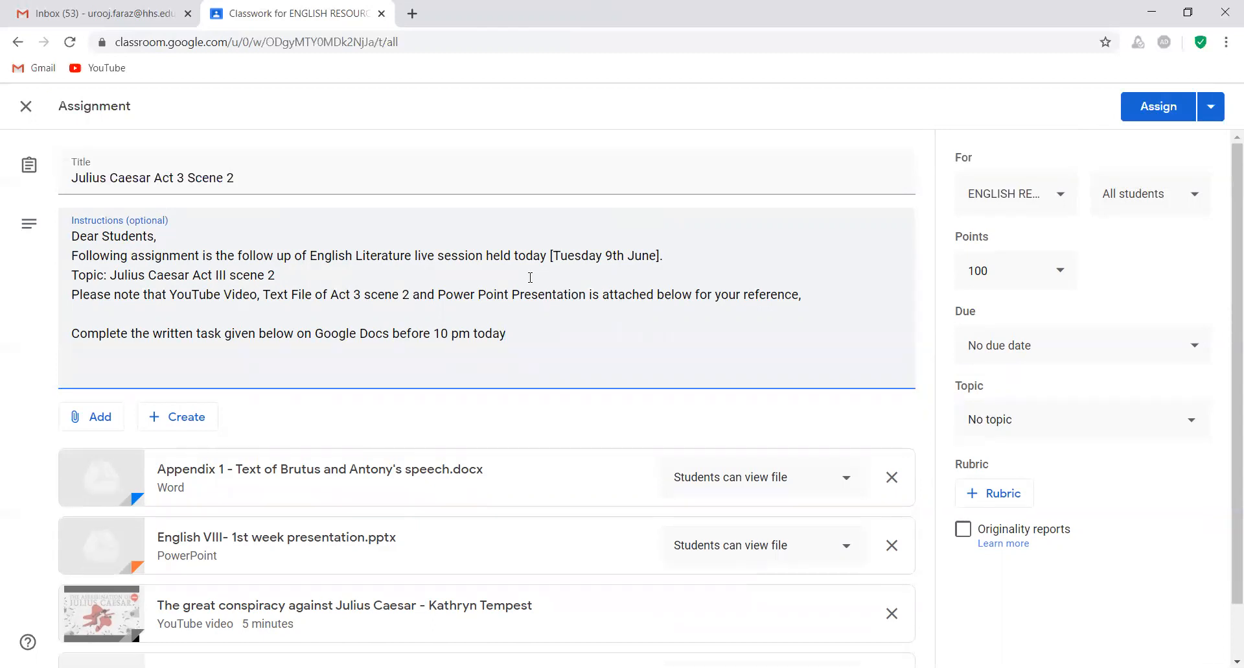
pyautogui.press('BackSpace')
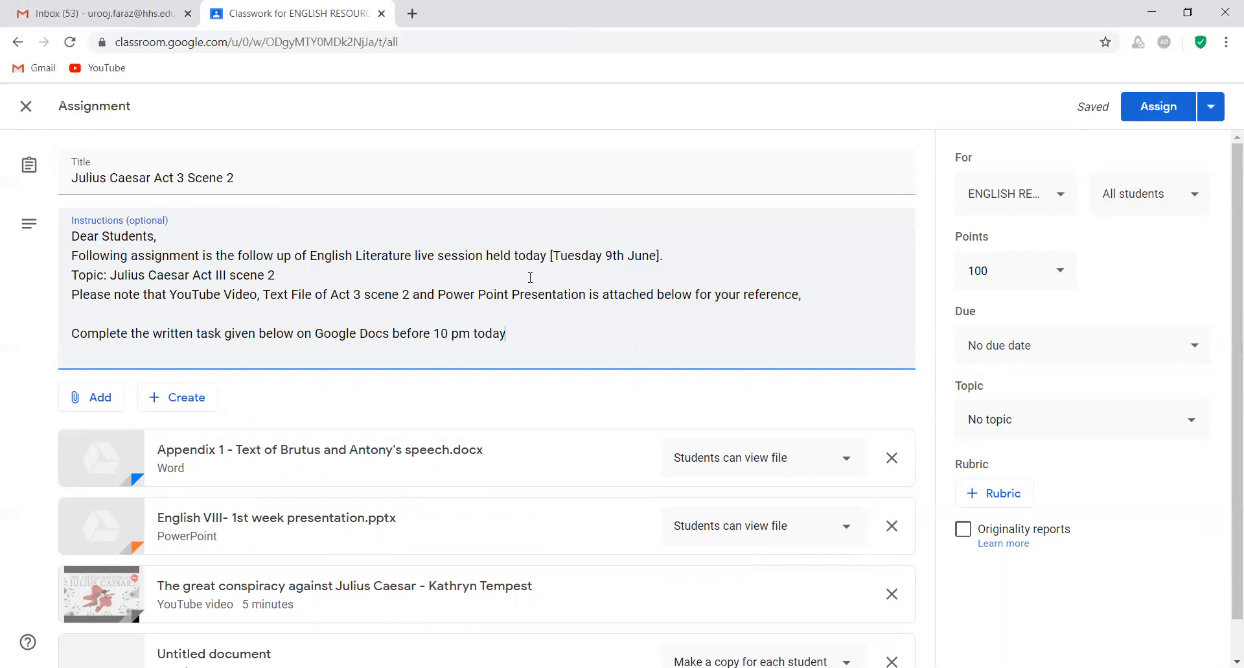
# - Set the assignment's points to 10 and leave it without a due date
pyautogui.click(990, 272)
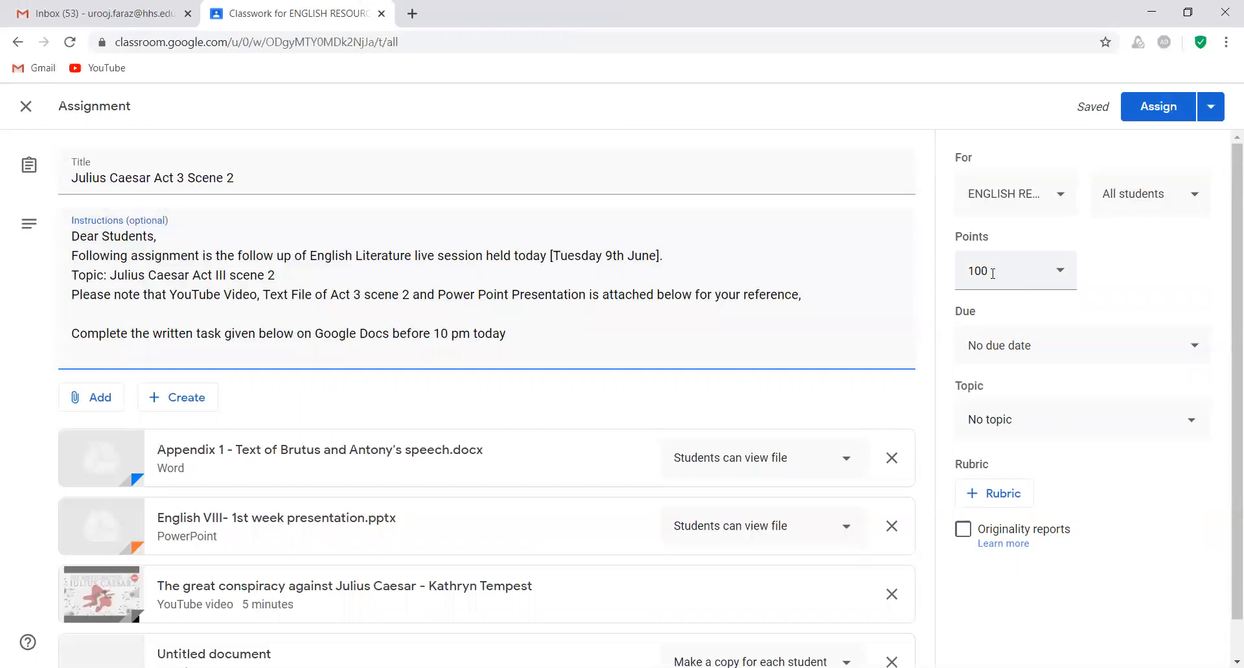
pyautogui.press('BackSpace')
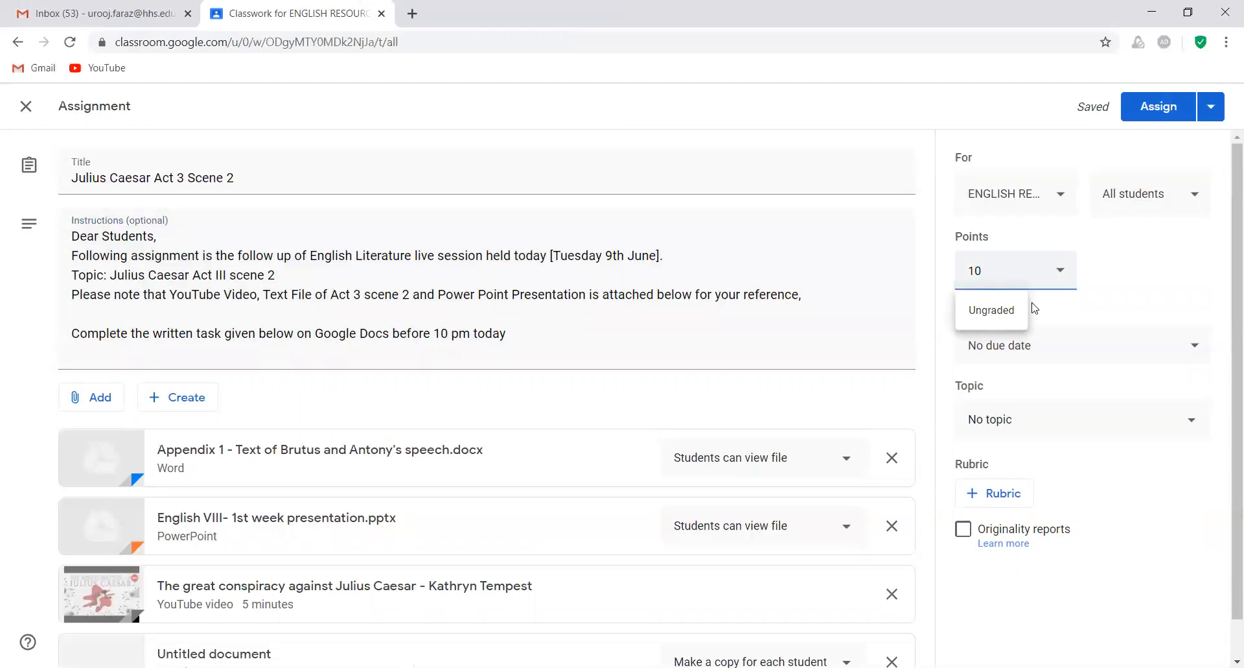
pyautogui.click(1066, 353)
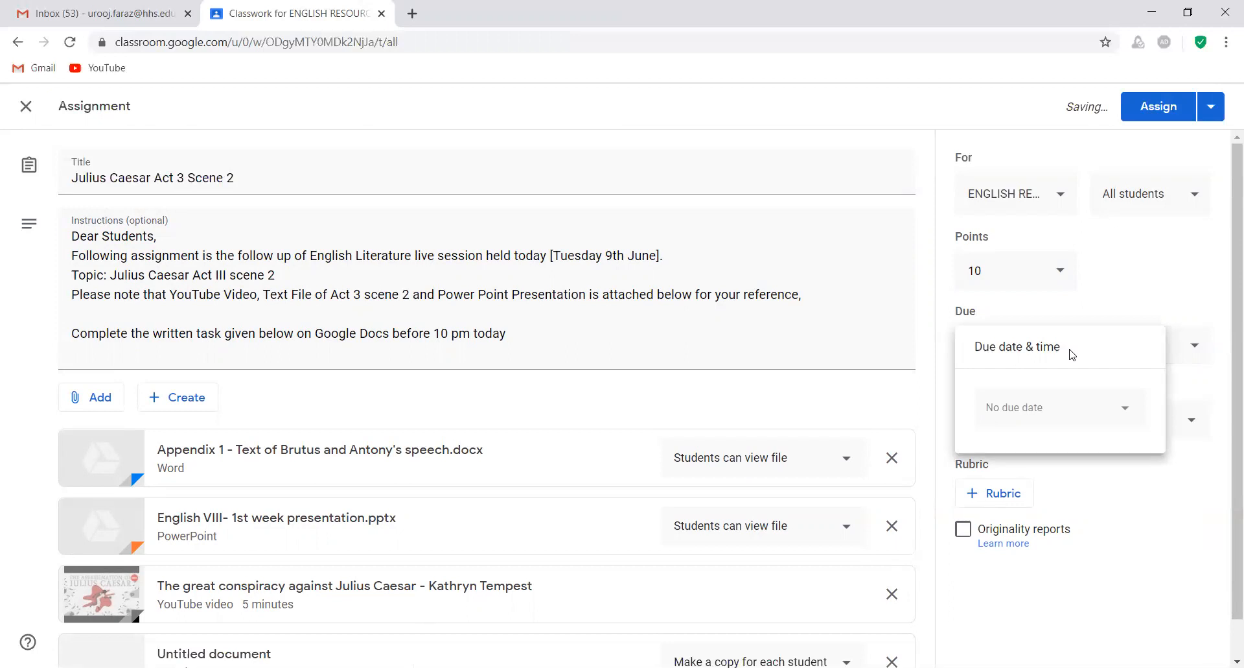
pyautogui.click(1105, 300)
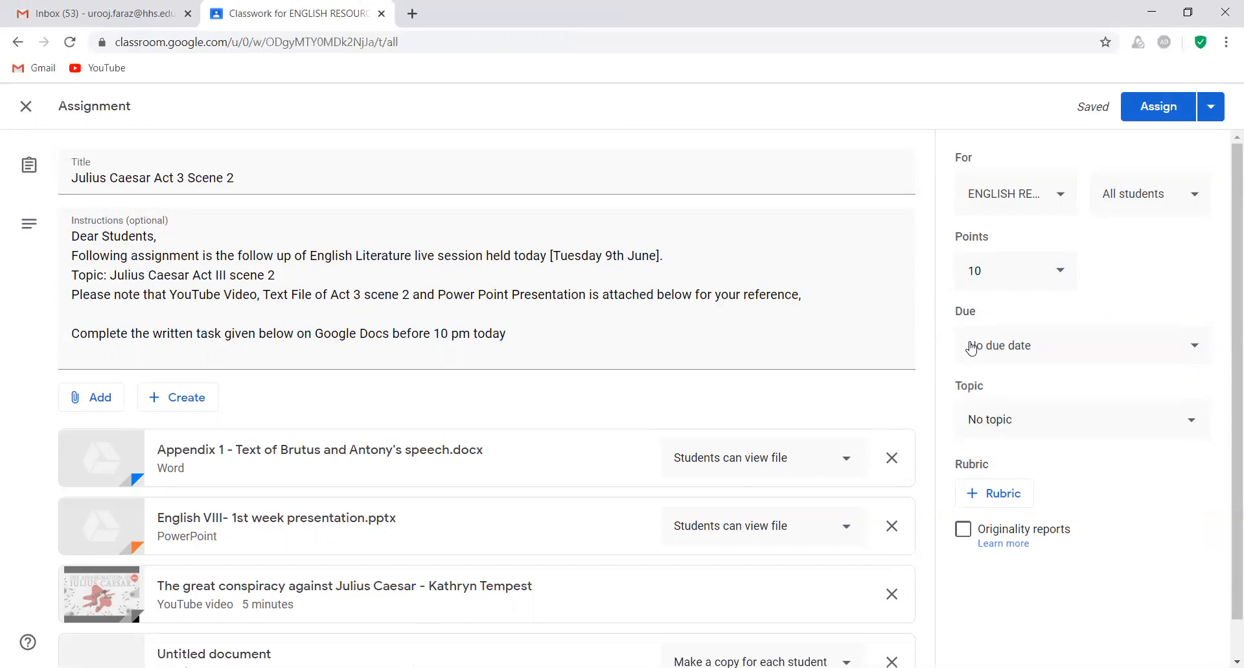
# - Put the assignment under the topic Class VIII Literature and assign it to all students
pyautogui.click(1026, 425)
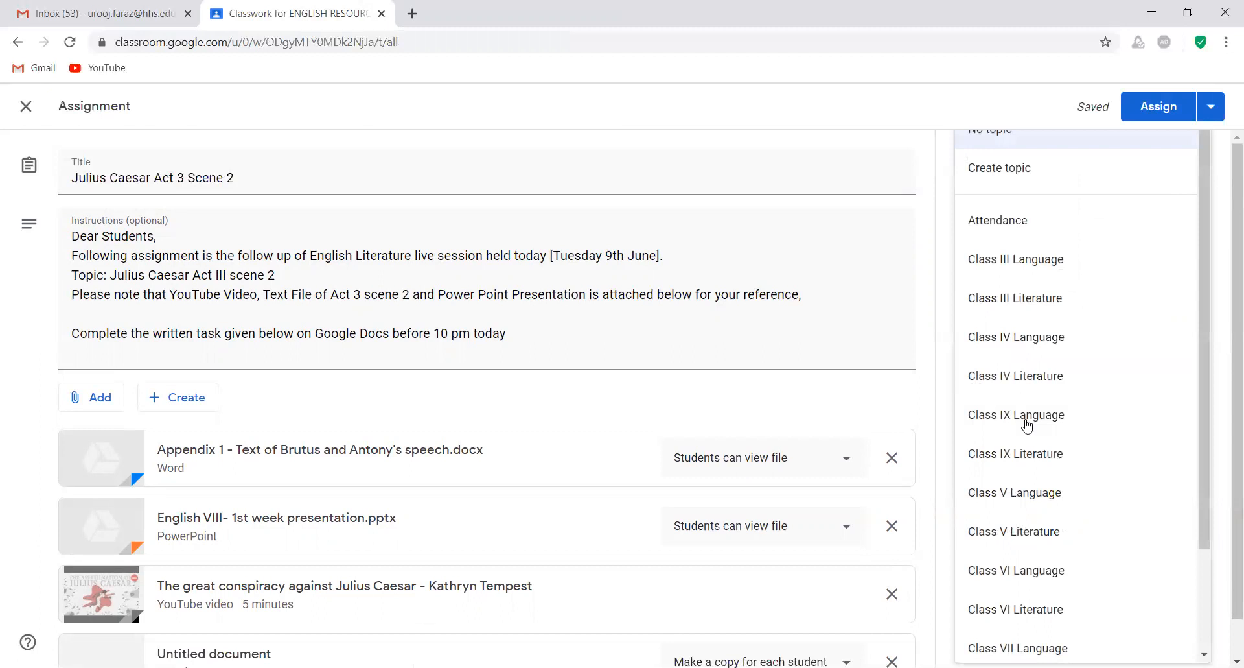
pyautogui.scroll(-5, 1122, 528)
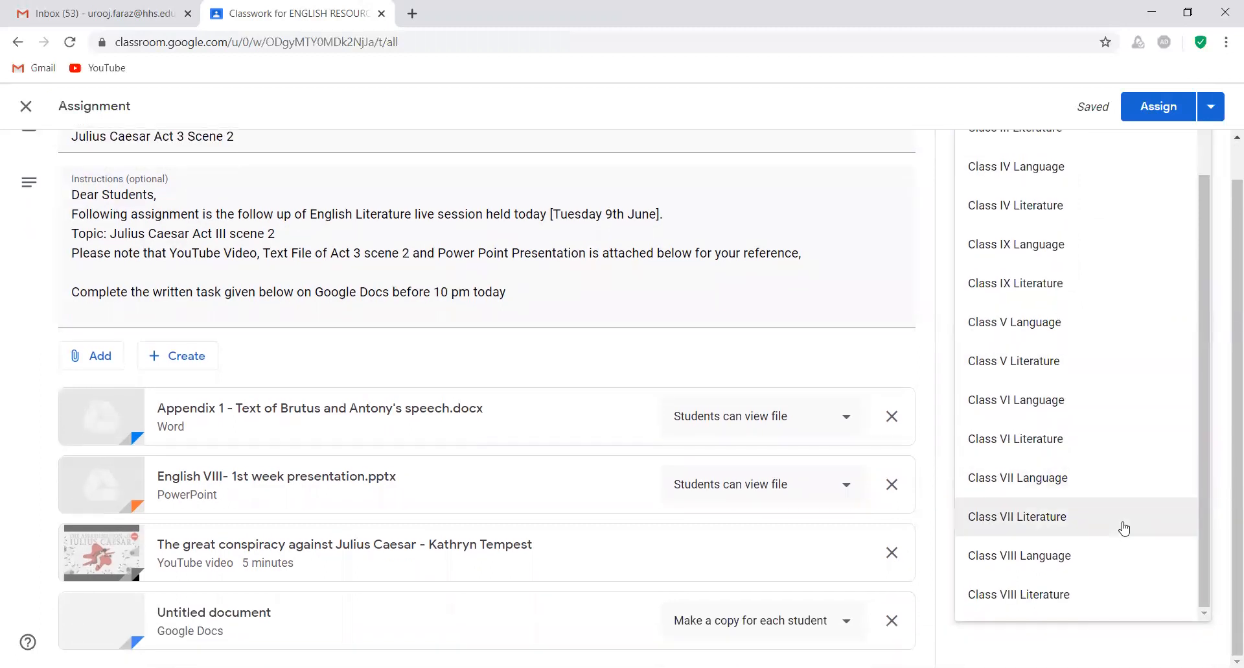
pyautogui.click(1065, 592)
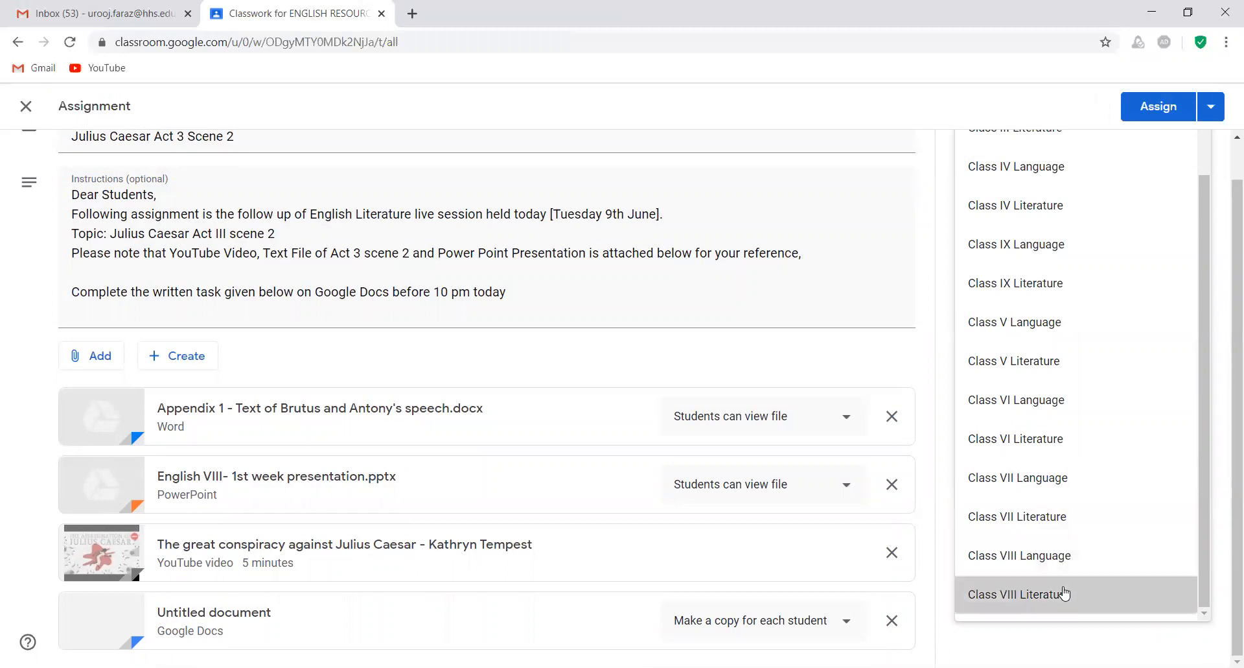
pyautogui.scroll(2, 1141, 471)
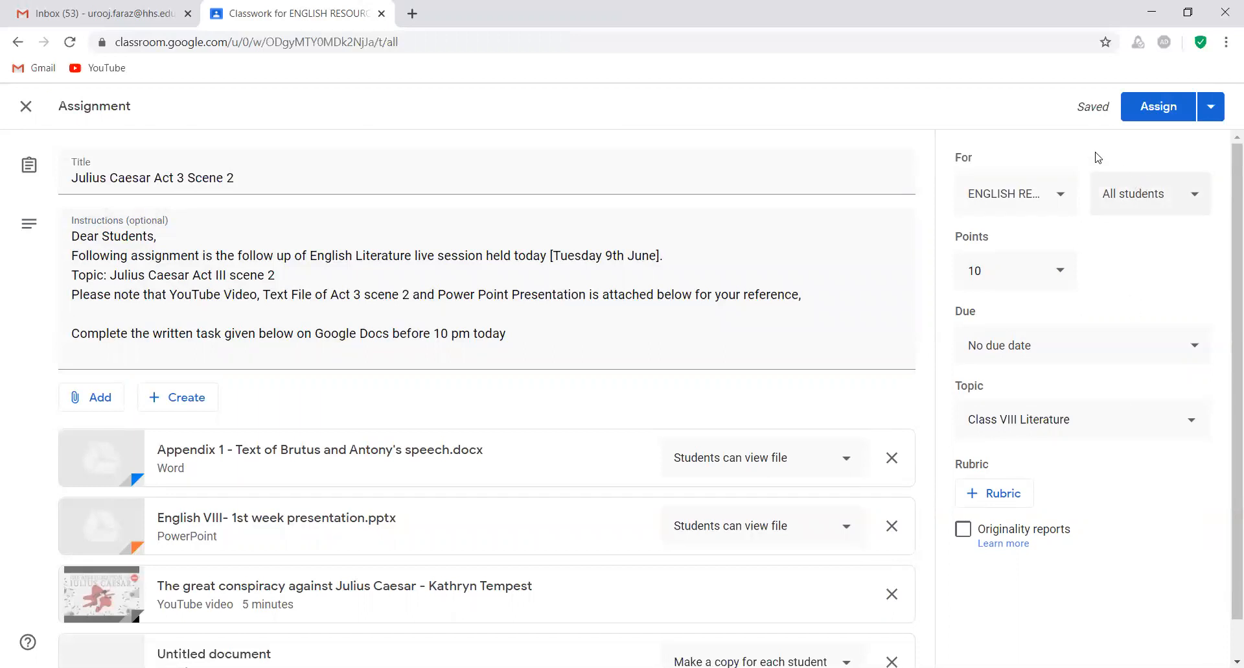
pyautogui.click(1160, 106)
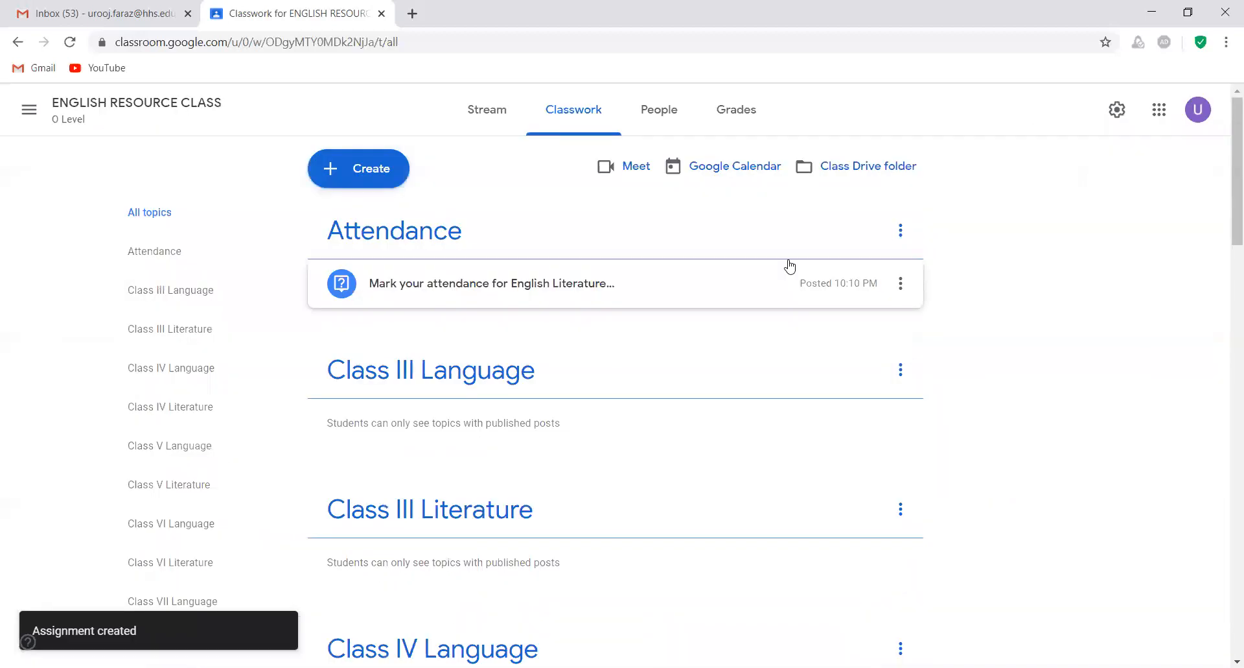
# - From the class stream, review the posted attendance question's student answers and details, and return to the stream
pyautogui.click(494, 112)
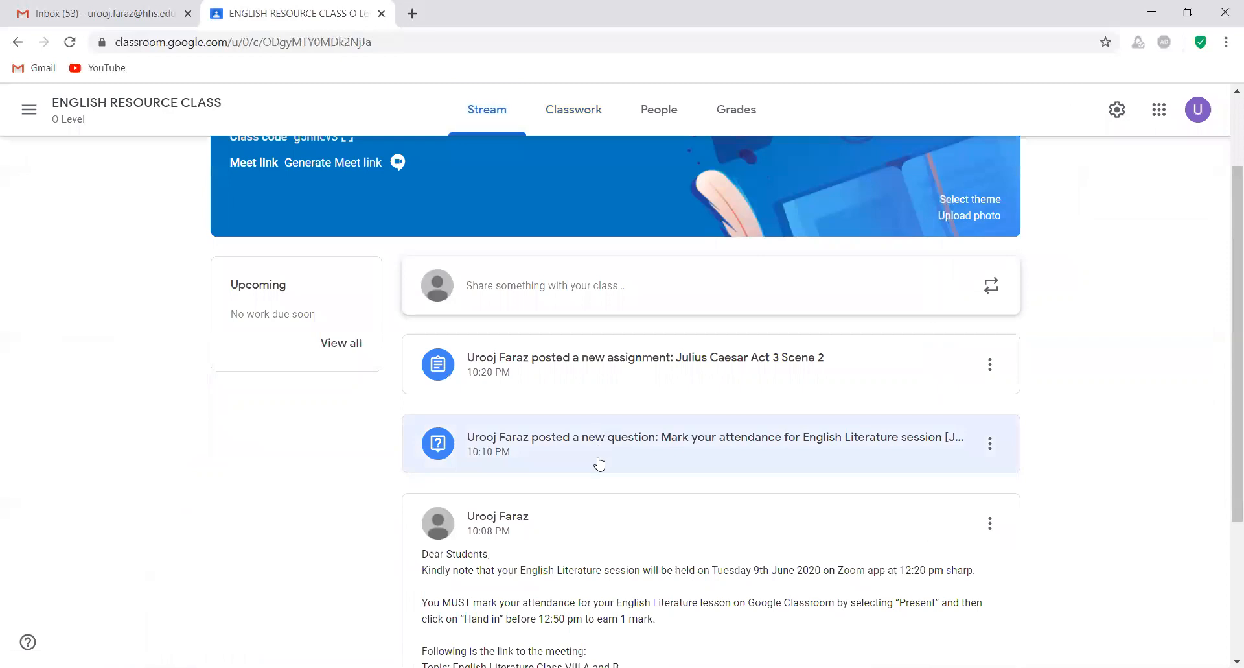
pyautogui.scroll(-2, 594, 528)
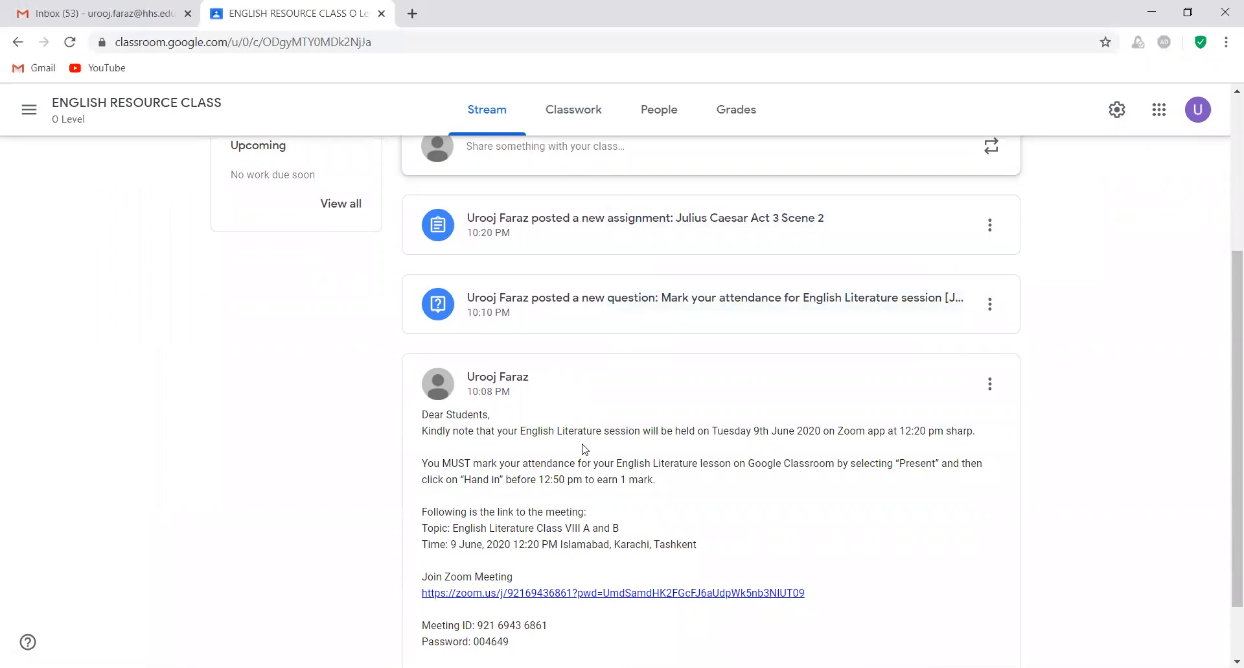
pyautogui.click(628, 314)
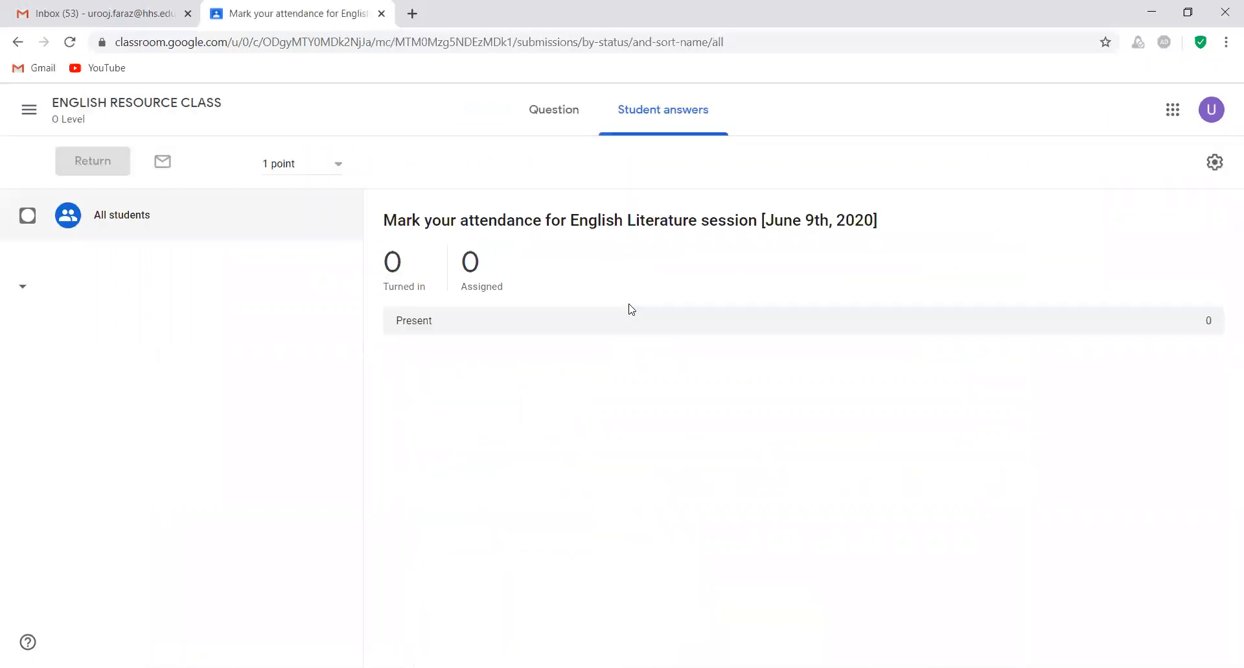
pyautogui.click(571, 120)
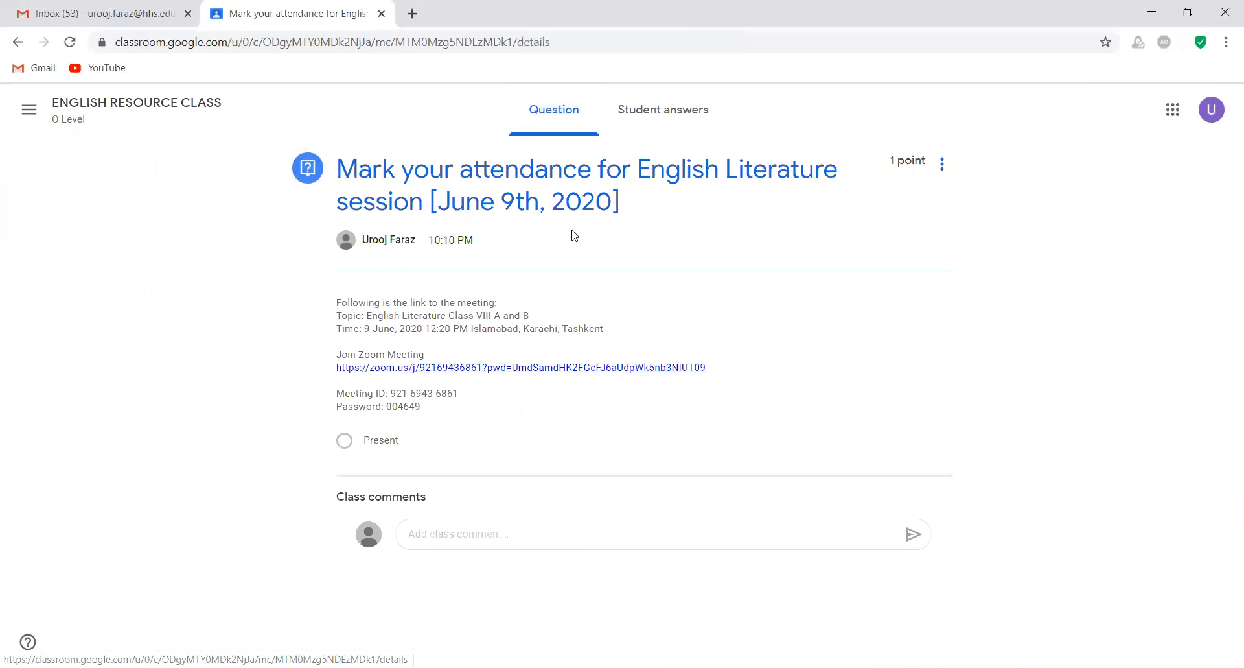
pyautogui.click(87, 112)
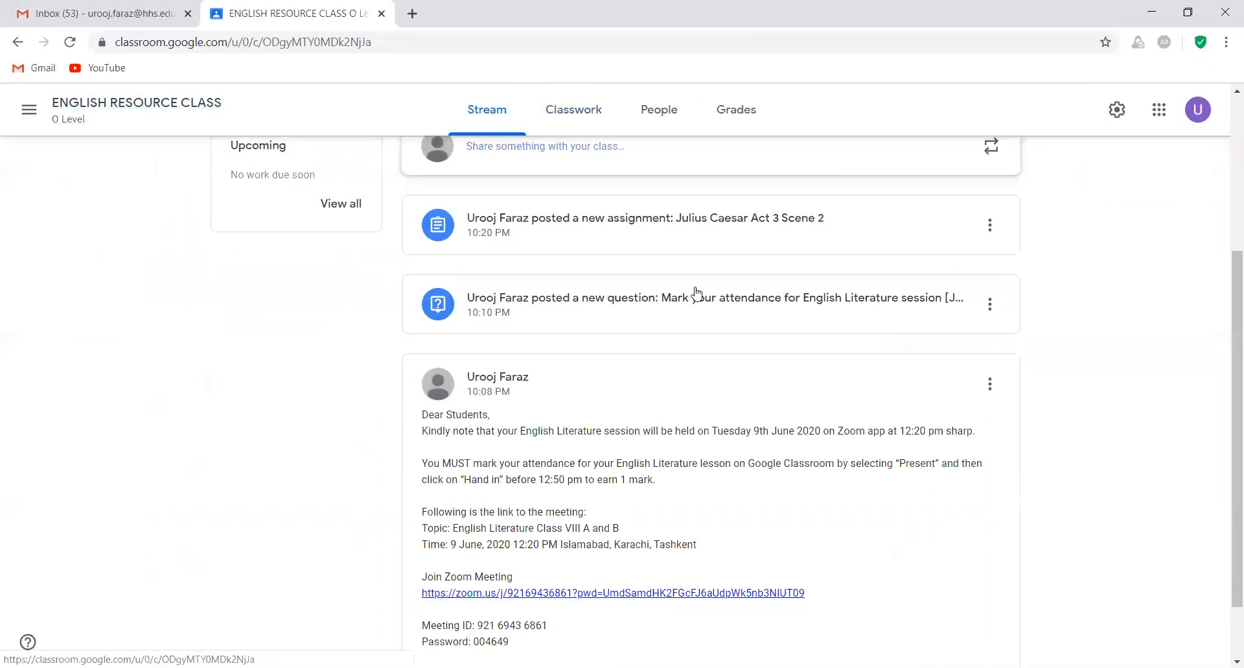
# - Review the instructions and attachments of the posted Julius Caesar Act 3 Scene 2 assignment and return to the stream
pyautogui.click(695, 220)
pyautogui.click(561, 123)
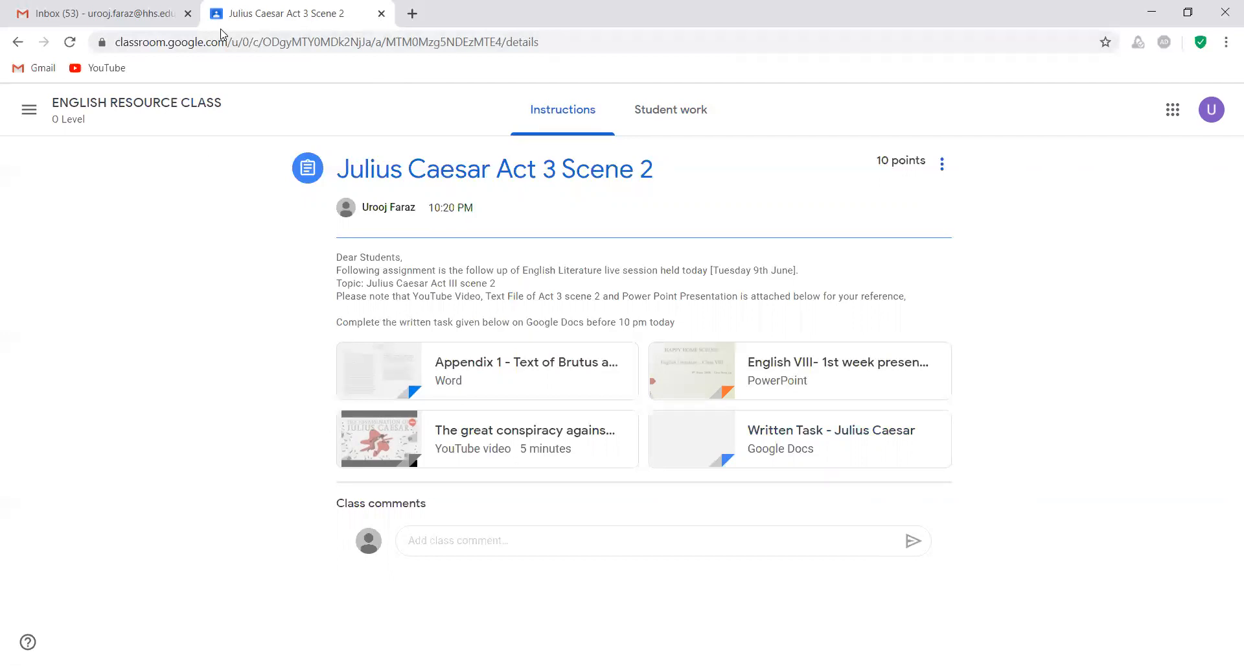
pyautogui.click(77, 105)
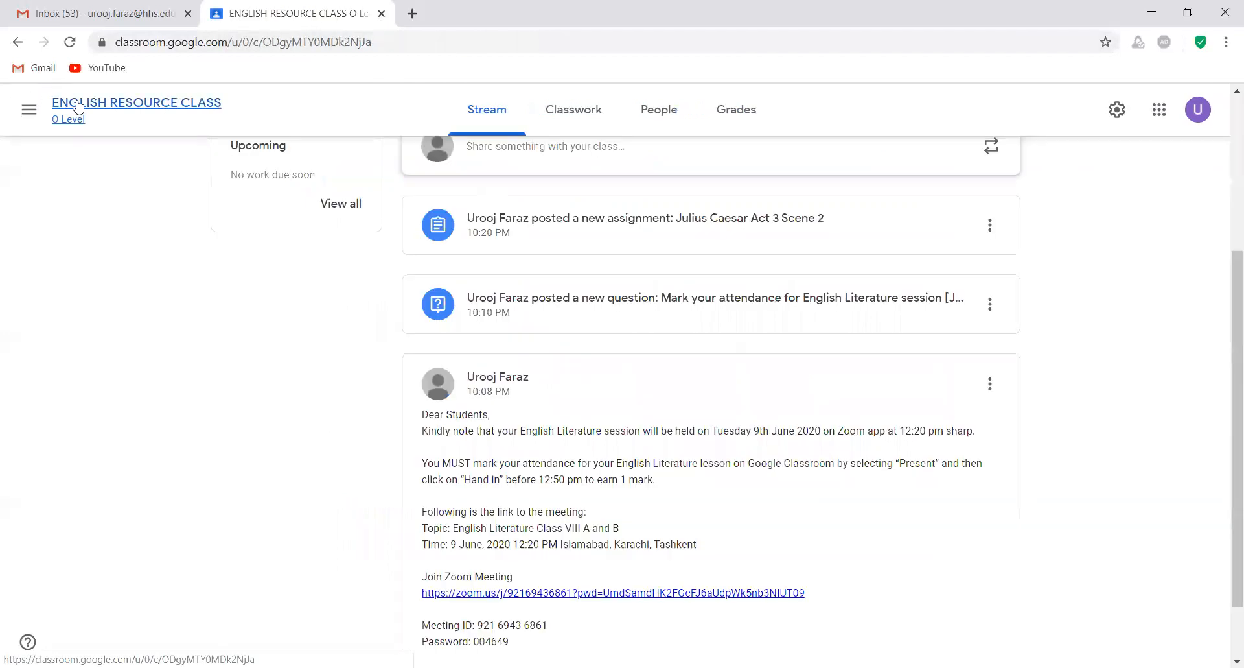
# - Switch from the English class to the Social Studies Resource Class and check its saved announcements
pyautogui.click(30, 109)
pyautogui.click(106, 122)
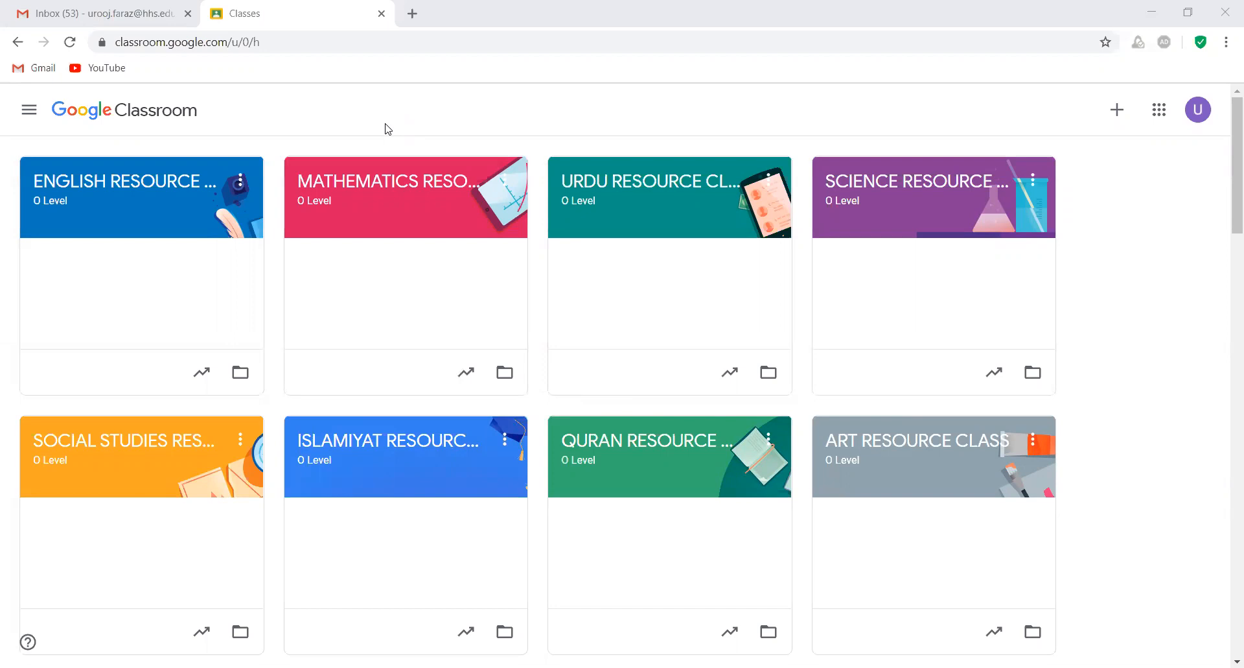
pyautogui.click(199, 444)
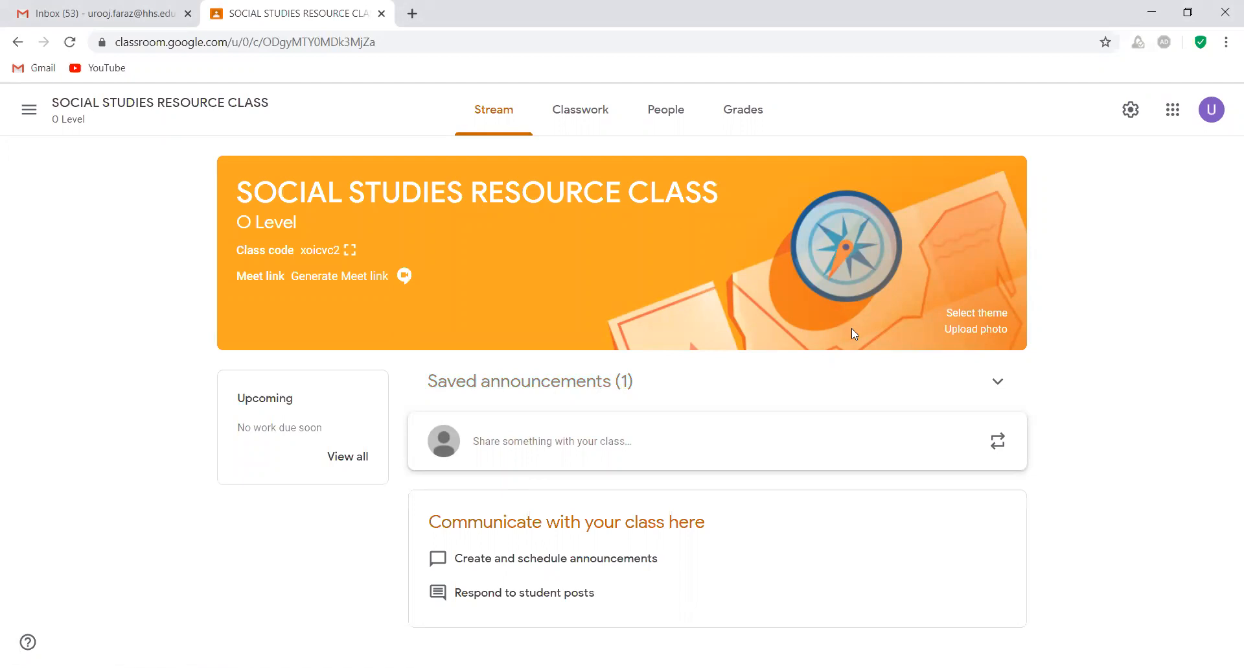
pyautogui.click(984, 387)
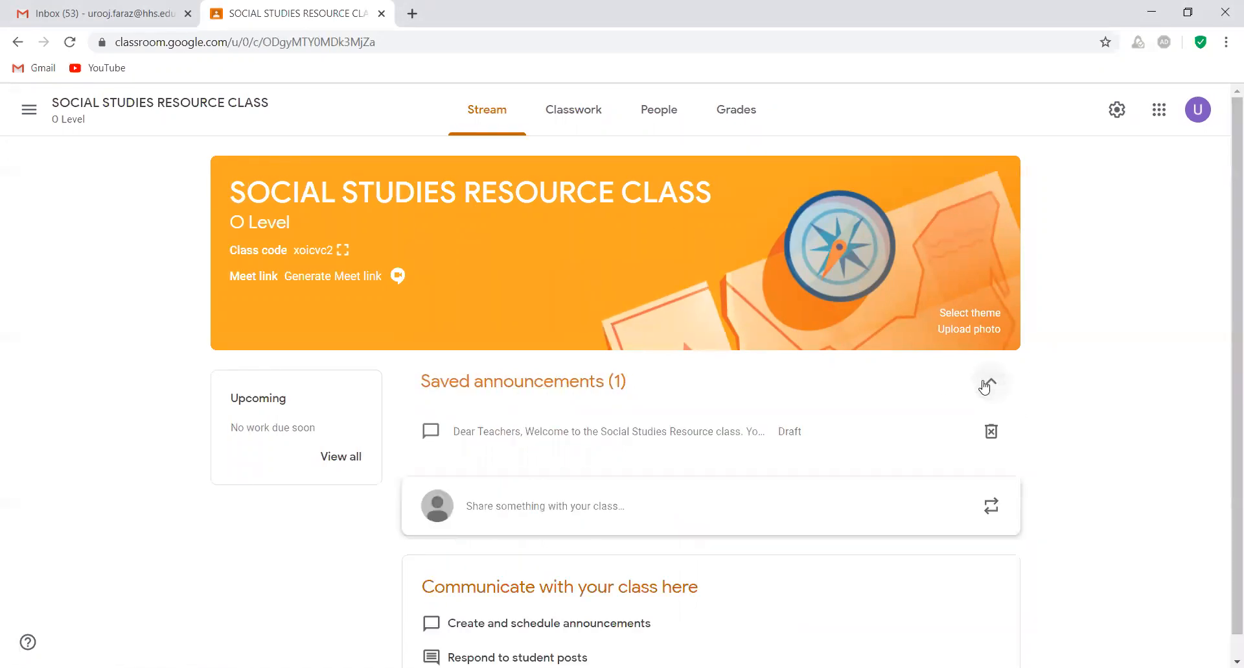
pyautogui.click(984, 387)
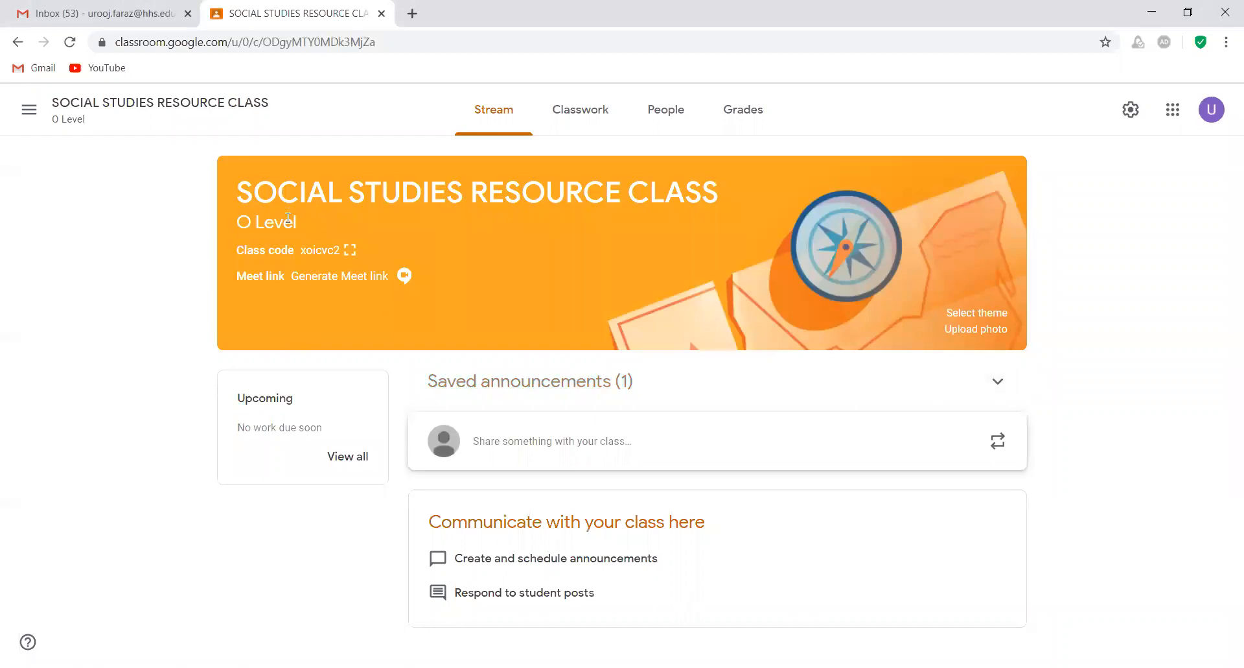
# - Create a new classwork question reading "What types of minerals are found in Pakistan?"
pyautogui.click(605, 115)
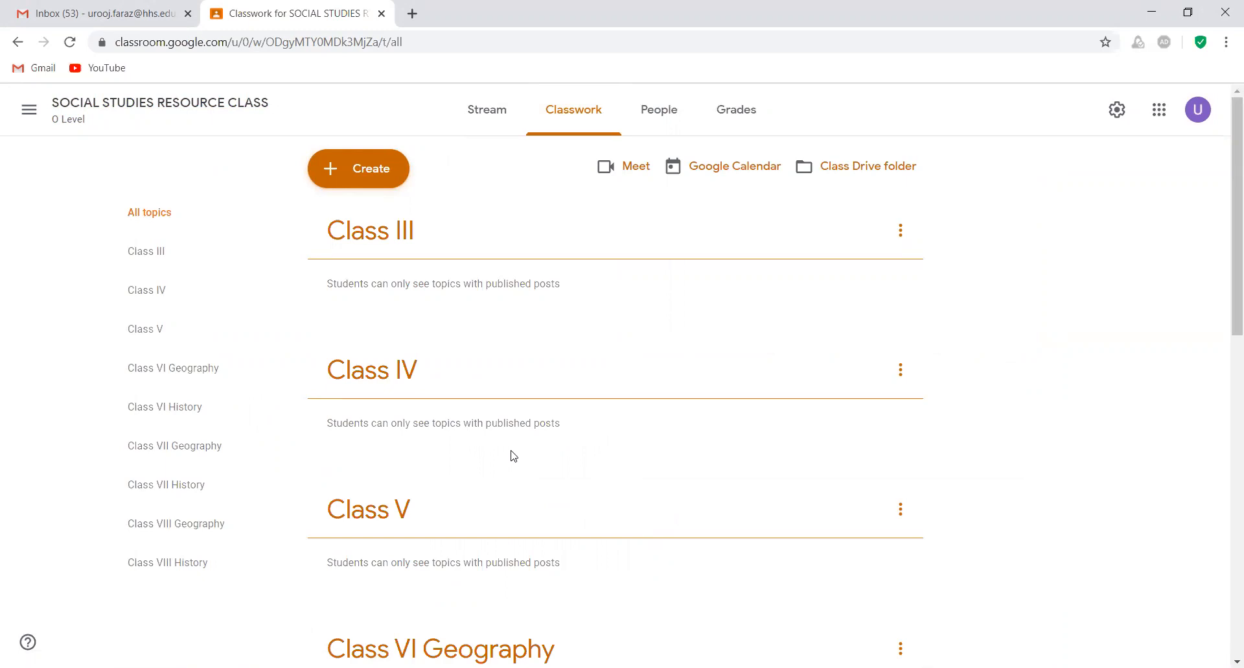
pyautogui.click(370, 163)
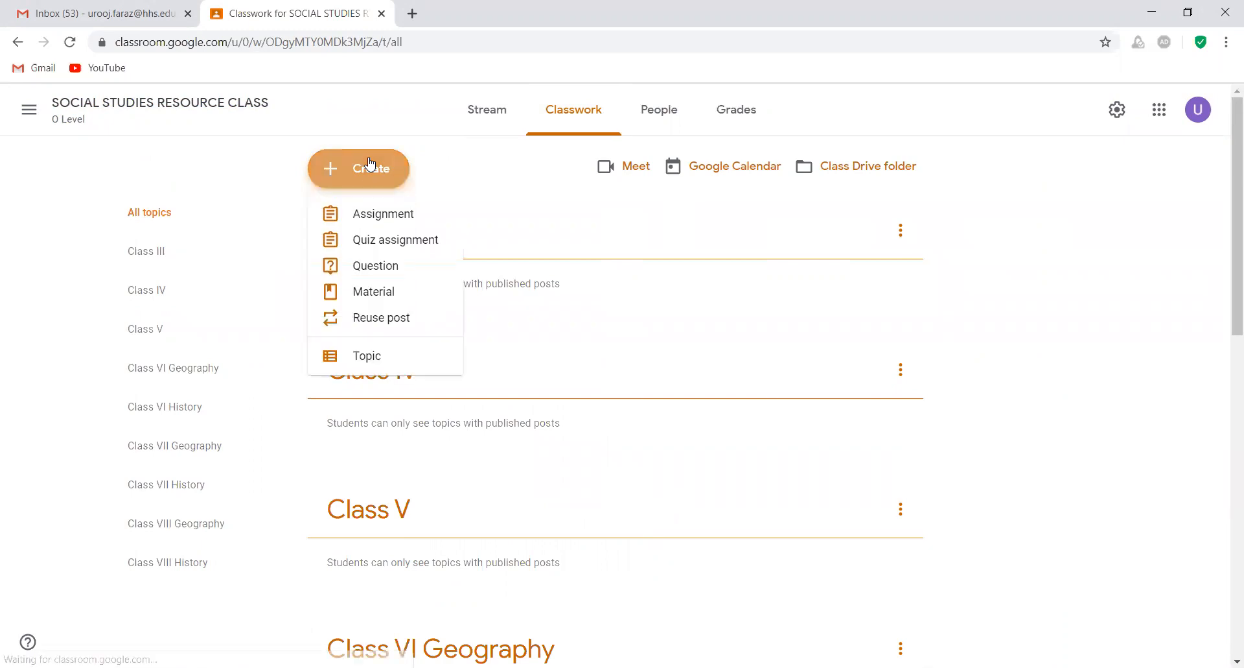
pyautogui.click(390, 271)
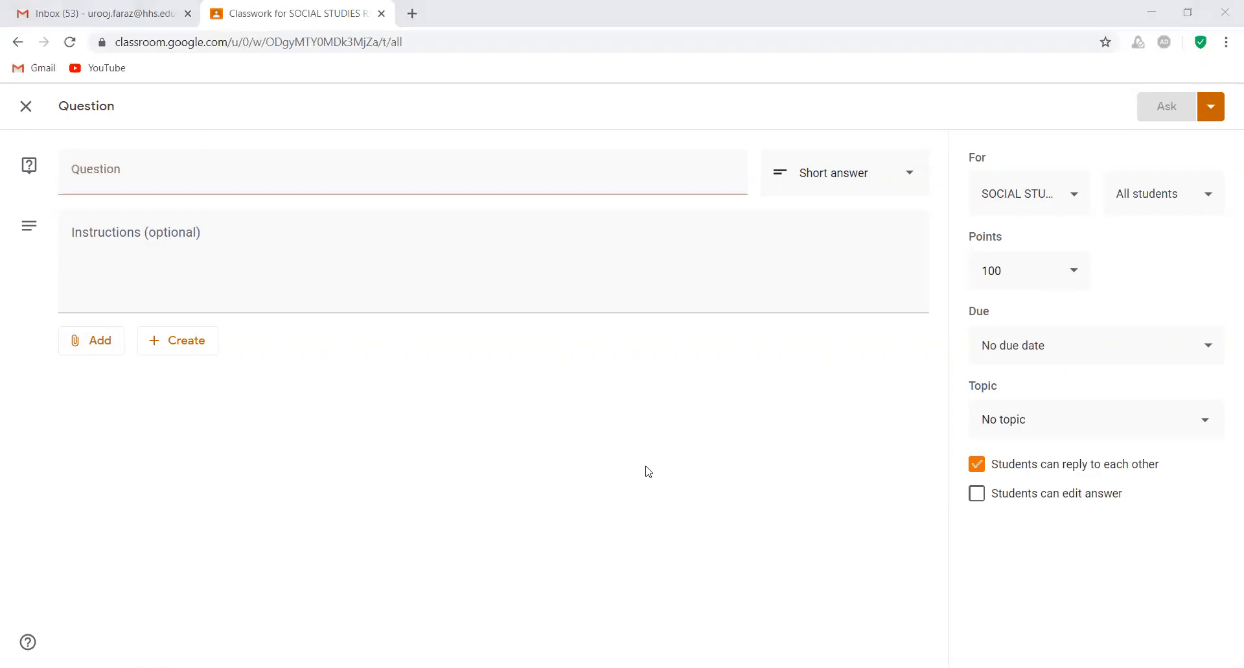
pyautogui.write('What ')
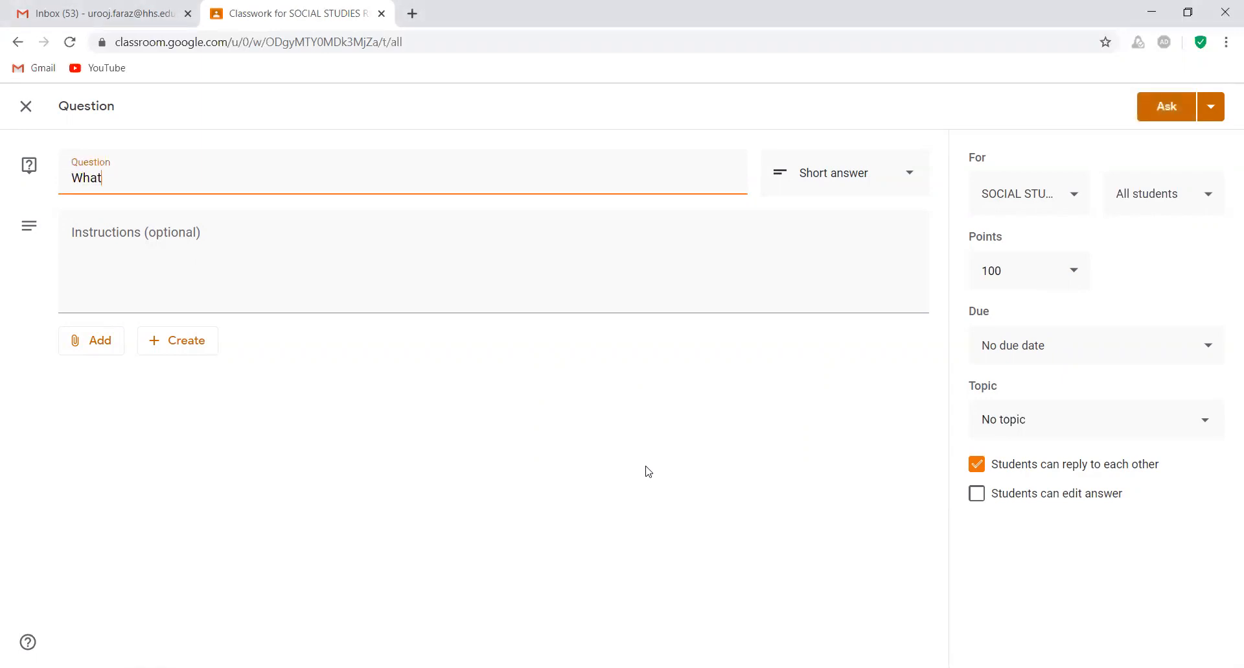
pyautogui.write('types of minerals are f')
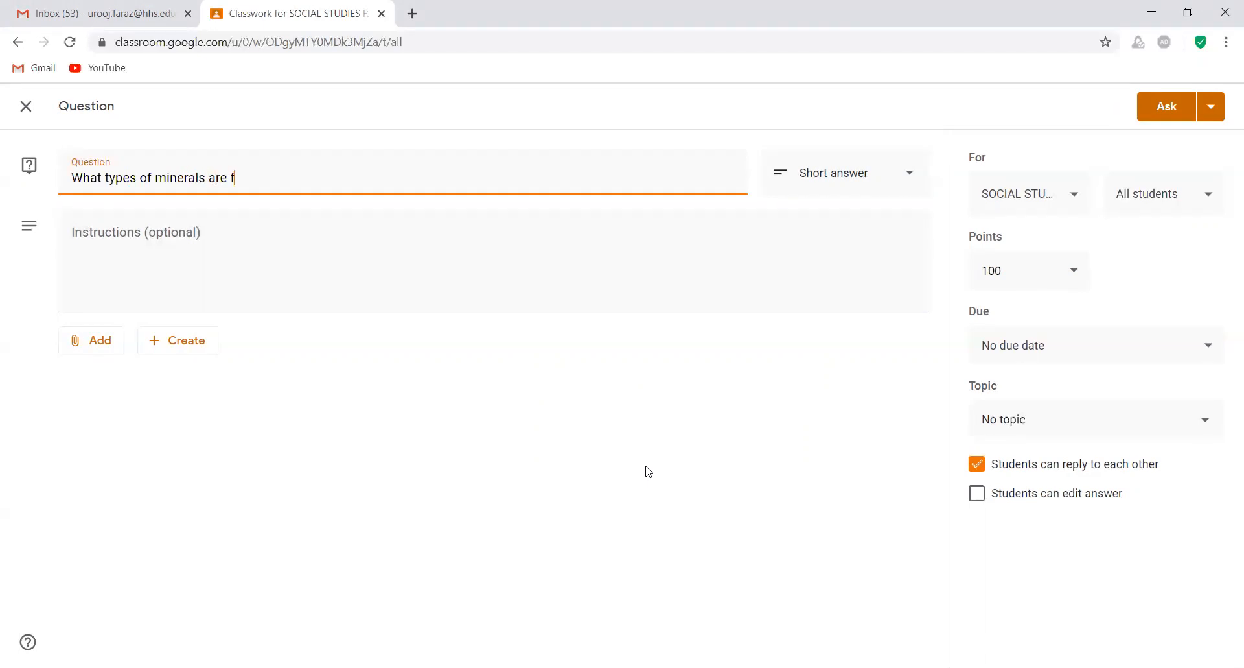
pyautogui.write('ound in Pakistan?')
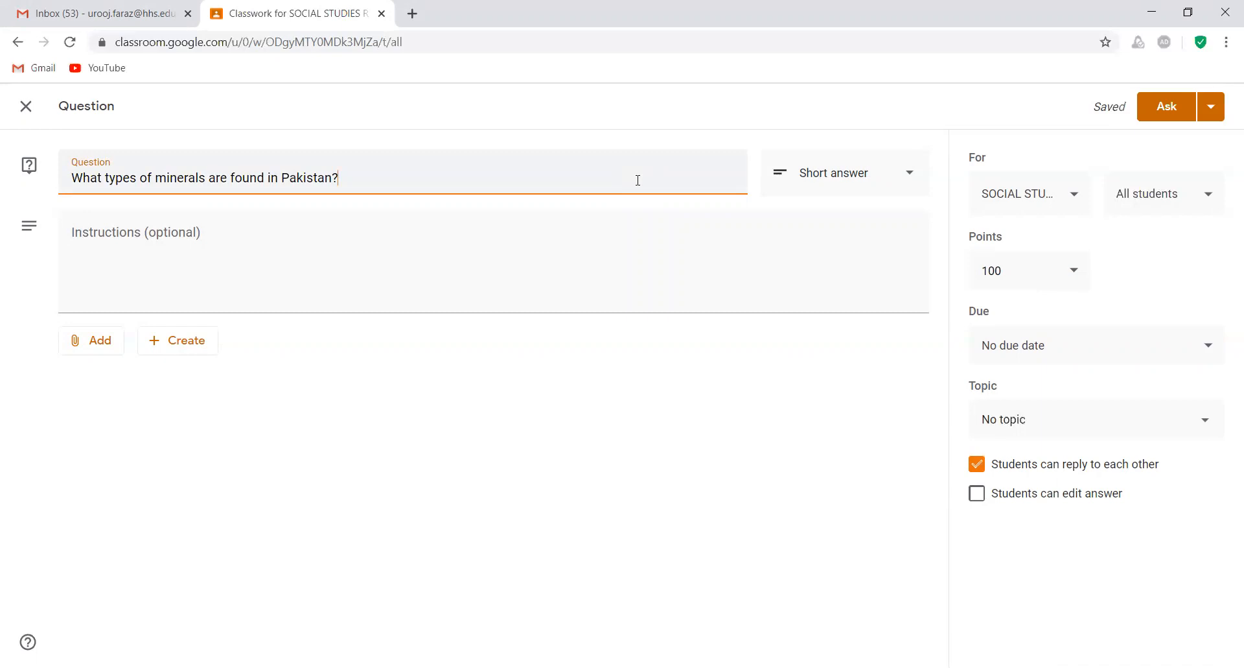
# - Put the number "1." in front of the minerals question
pyautogui.click(74, 178)
pyautogui.write('11.')
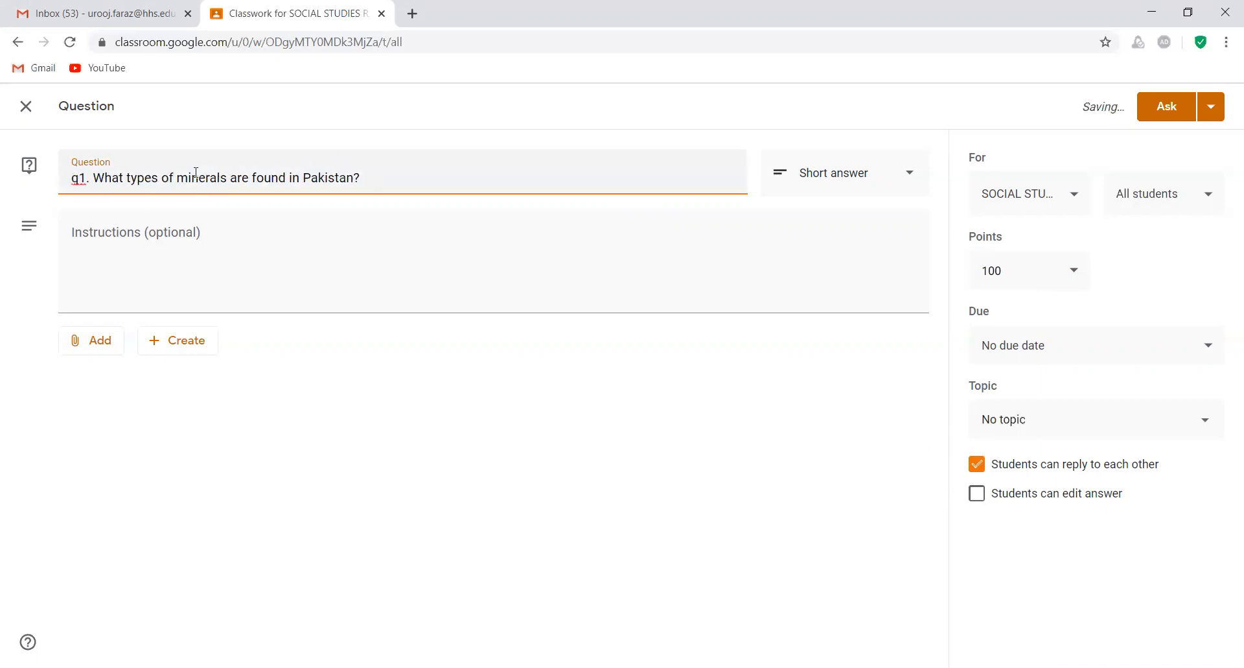
pyautogui.press('BackSpace')
pyautogui.press('BackSpace')
pyautogui.press('BackSpace')
pyautogui.press('BackSpace')
pyautogui.write('1.')
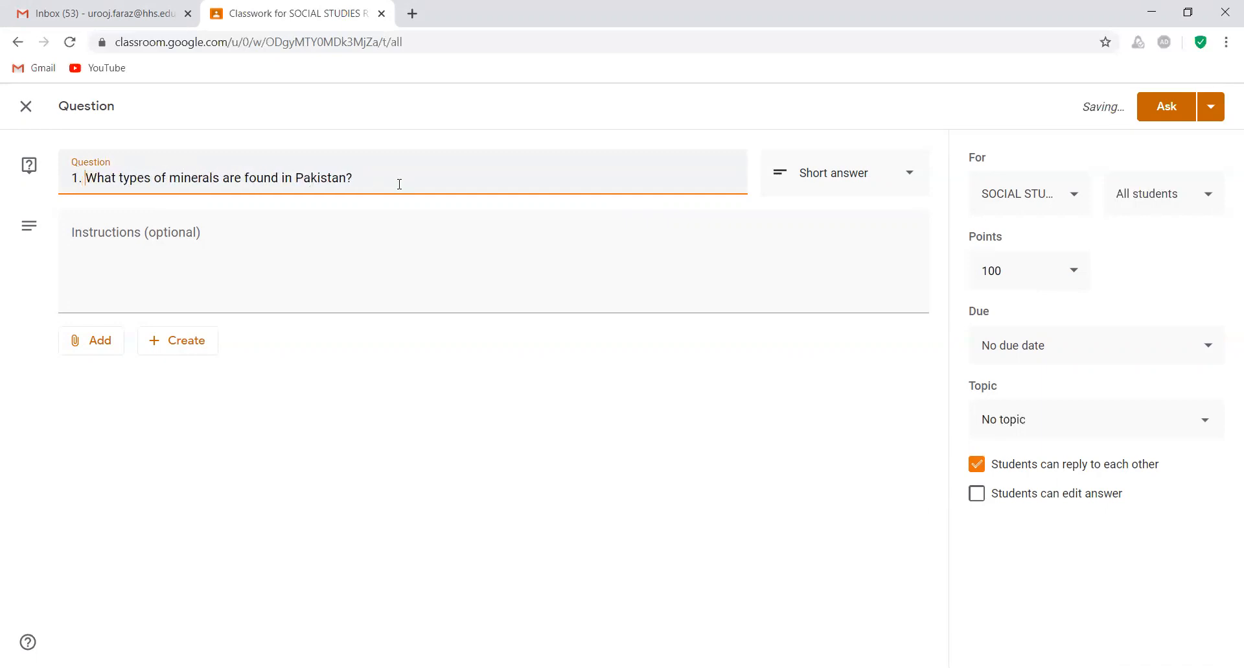
# - Add a second line to the question text reading "2. Write five names.."
pyautogui.press('Return')
pyautogui.write('2. ')
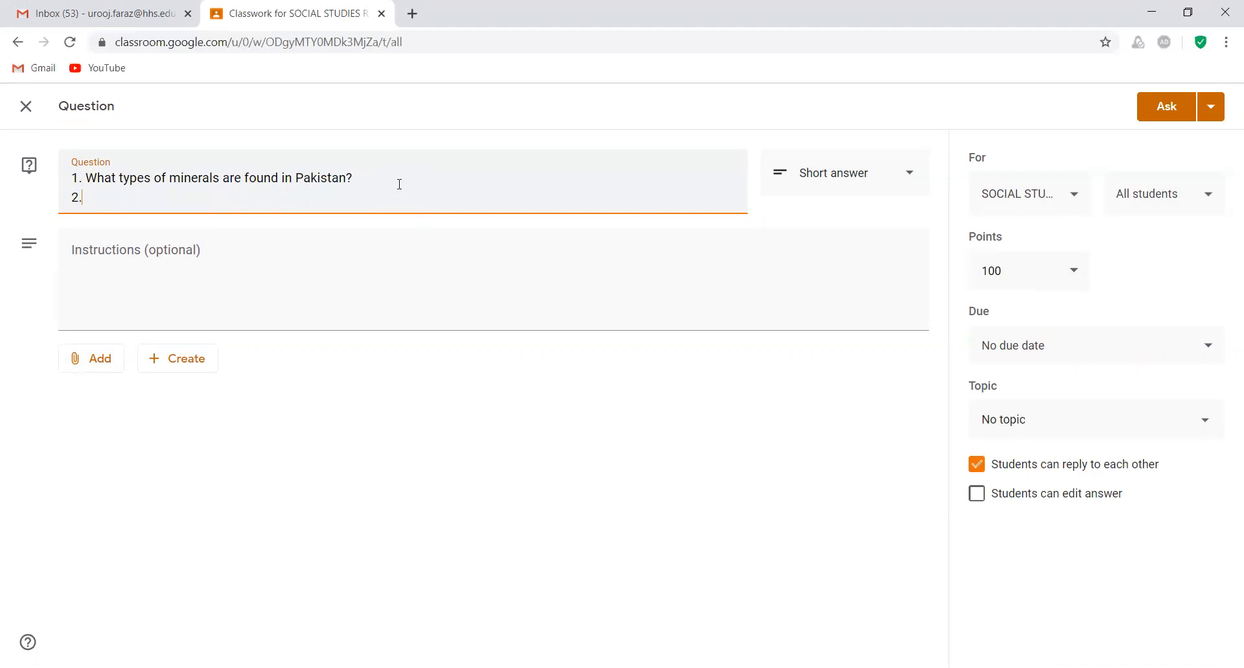
pyautogui.write('G')
pyautogui.write('iv')
pyautogui.press('BackSpace')
pyautogui.press('BackSpace')
pyautogui.press('BackSpace')
pyautogui.write('Write 5')
pyautogui.press('BackSpace')
pyautogui.write('five names..')
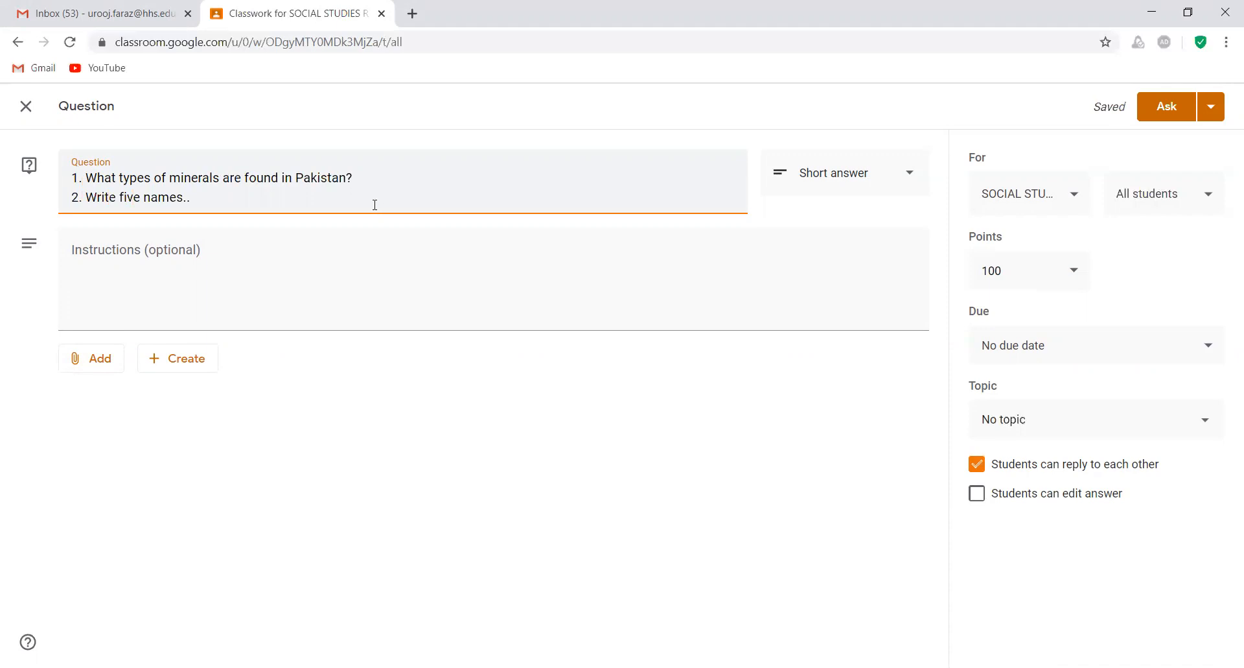
# - Write the instructions "Students," followed on a new line by "This question is a follow up written work of your live session held today....."
pyautogui.click(276, 257)
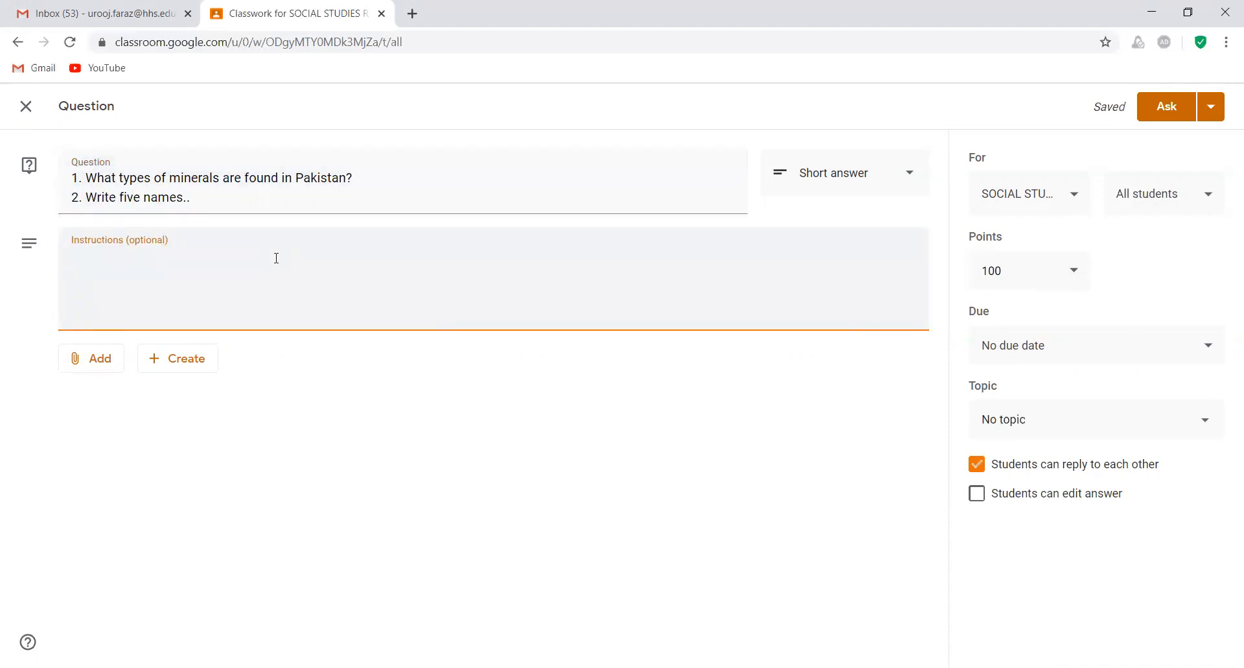
pyautogui.write('Students,')
pyautogui.press('Return')
pyautogui.write('This i=')
pyautogui.press('BackSpace')
pyautogui.press('BackSpace')
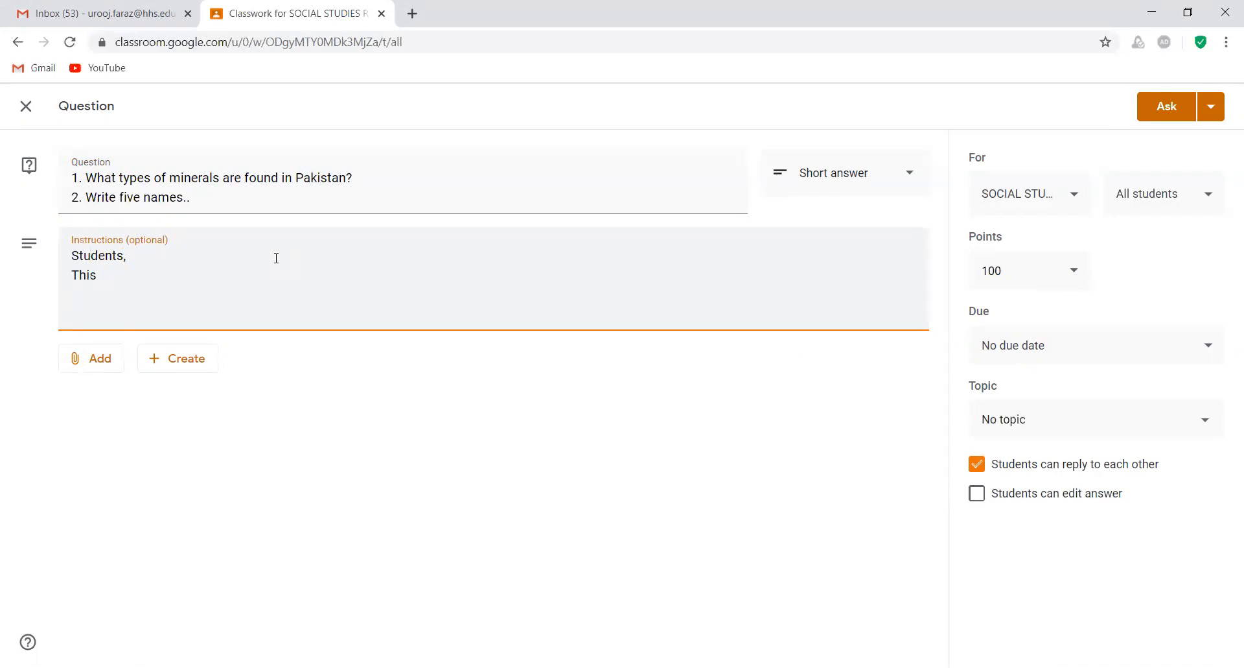
pyautogui.write('question is a follow up ')
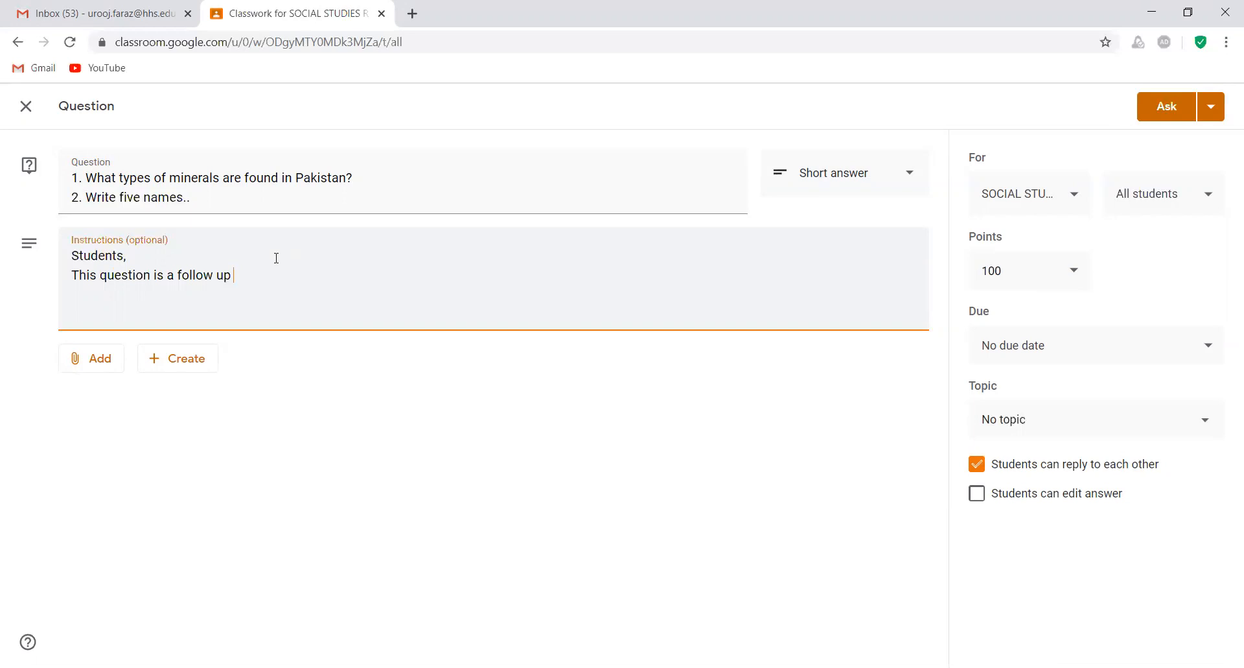
pyautogui.write('written work of your live s')
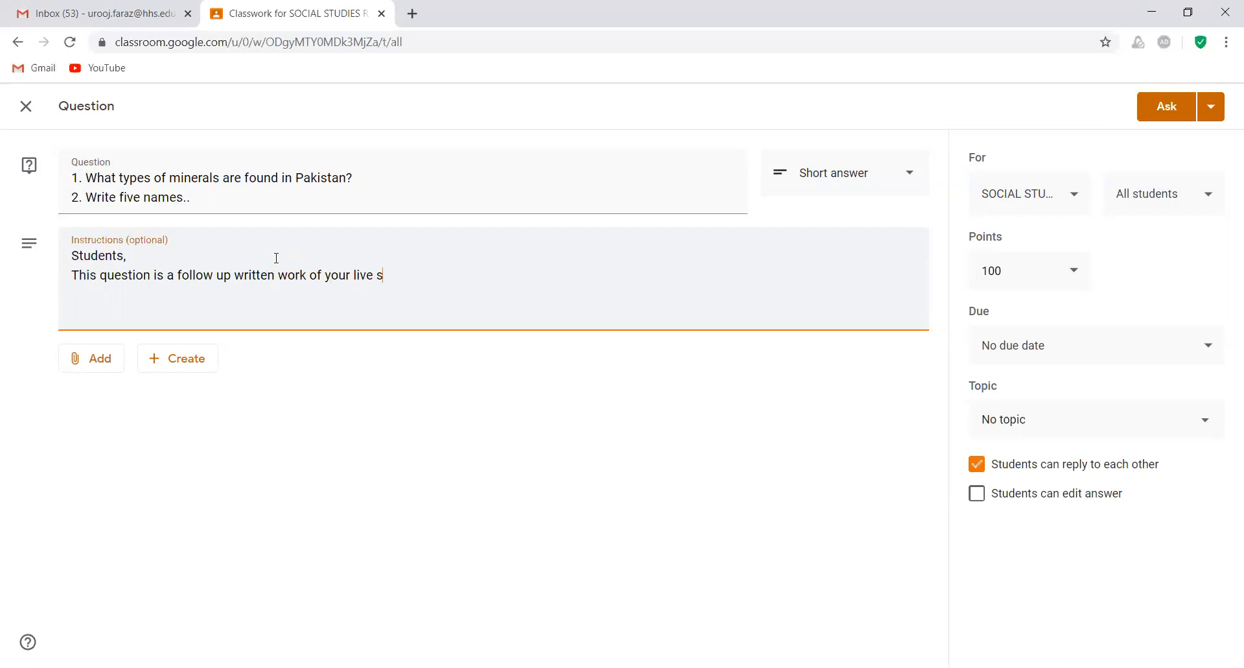
pyautogui.write('ession held today')
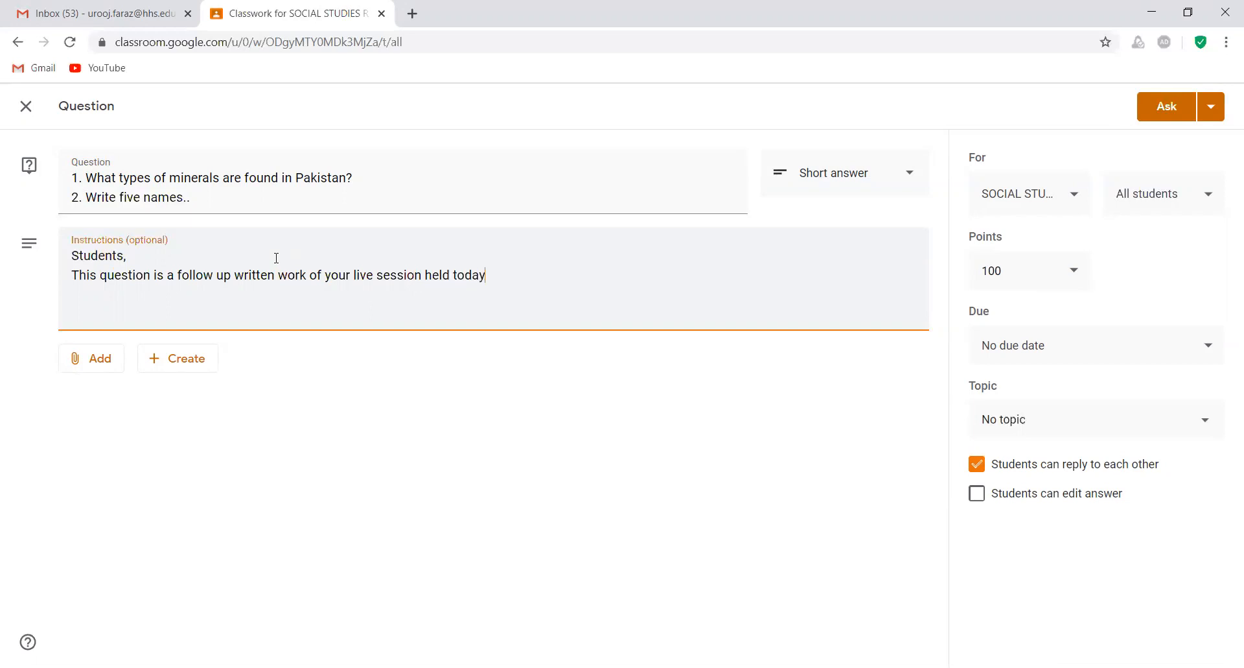
pyautogui.write('.....')
# - Add the instruction line "Please write the correct question number when answering." and keep the answer type as Short answer
pyautogui.press('Return')
pyautogui.write('Please write the ')
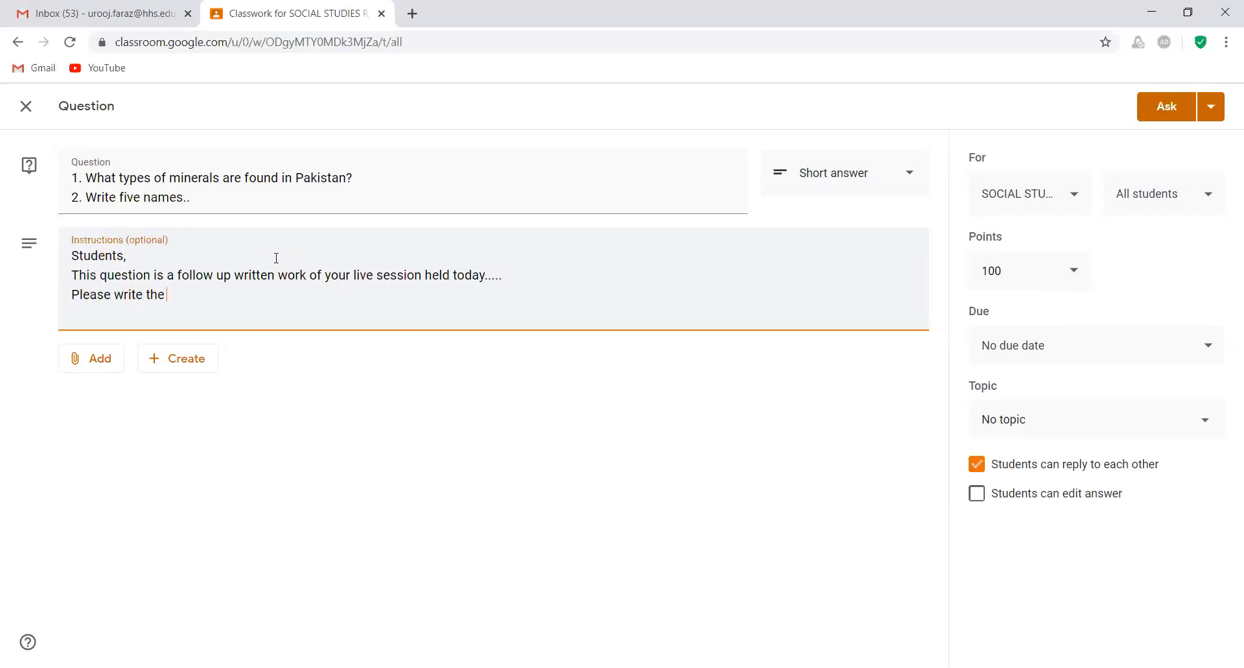
pyautogui.write('correct question numb')
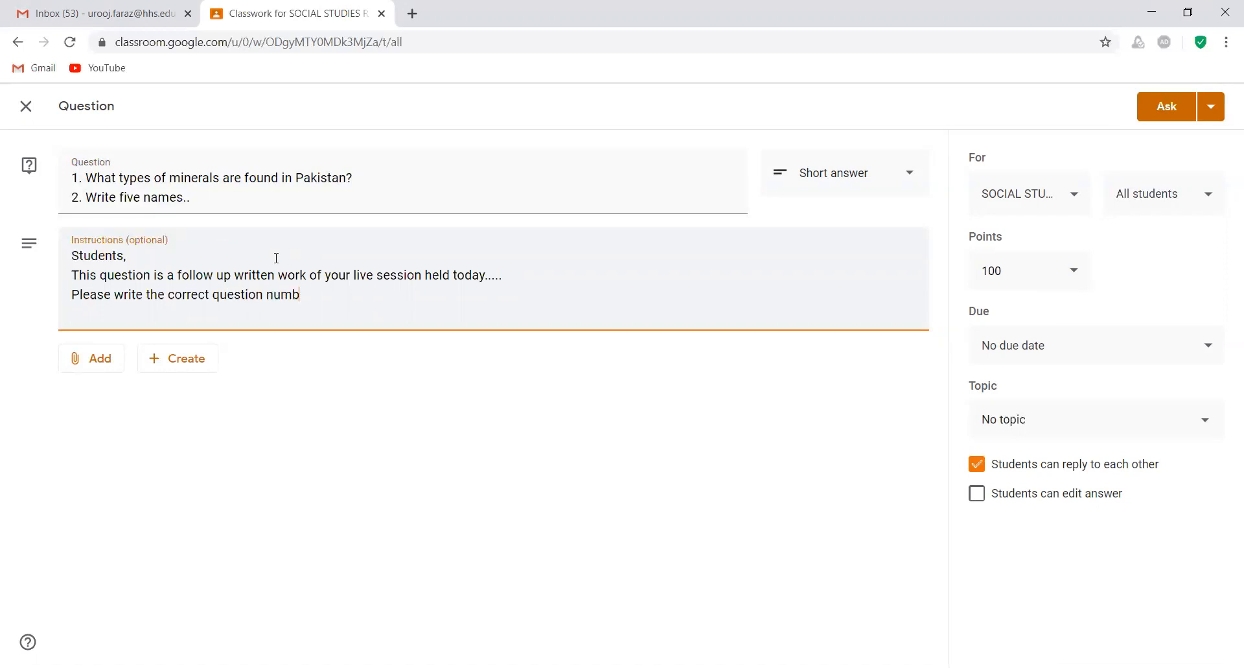
pyautogui.write('er when answering.')
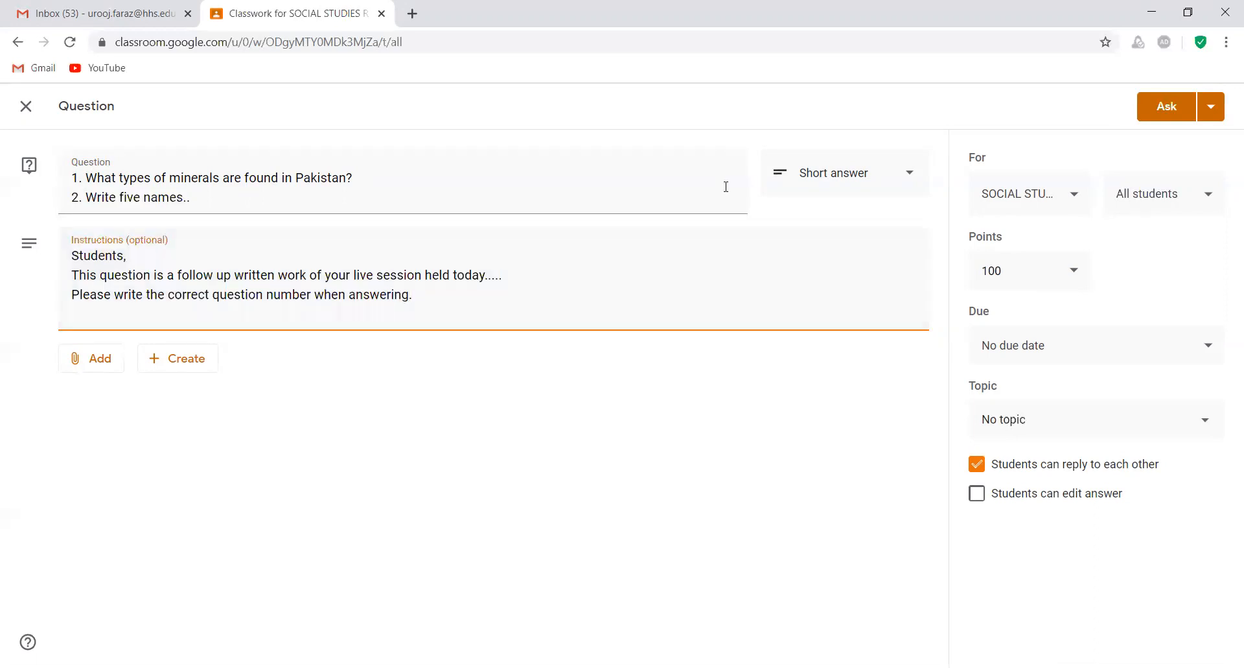
pyautogui.click(909, 177)
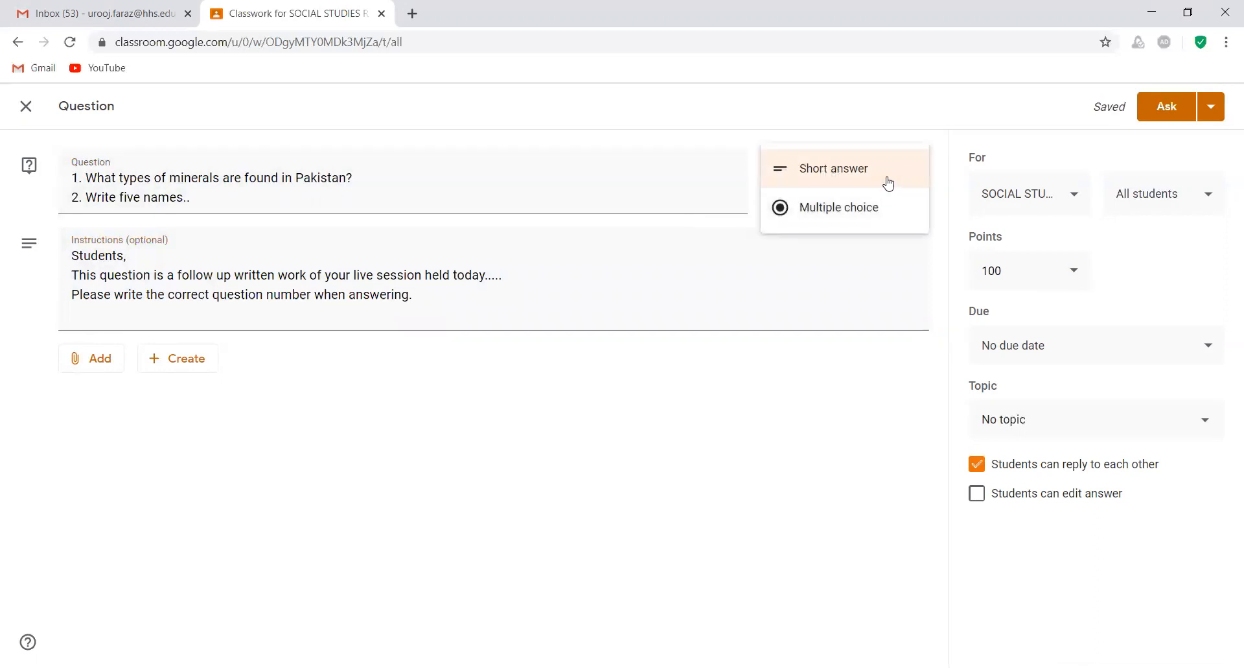
pyautogui.click(889, 181)
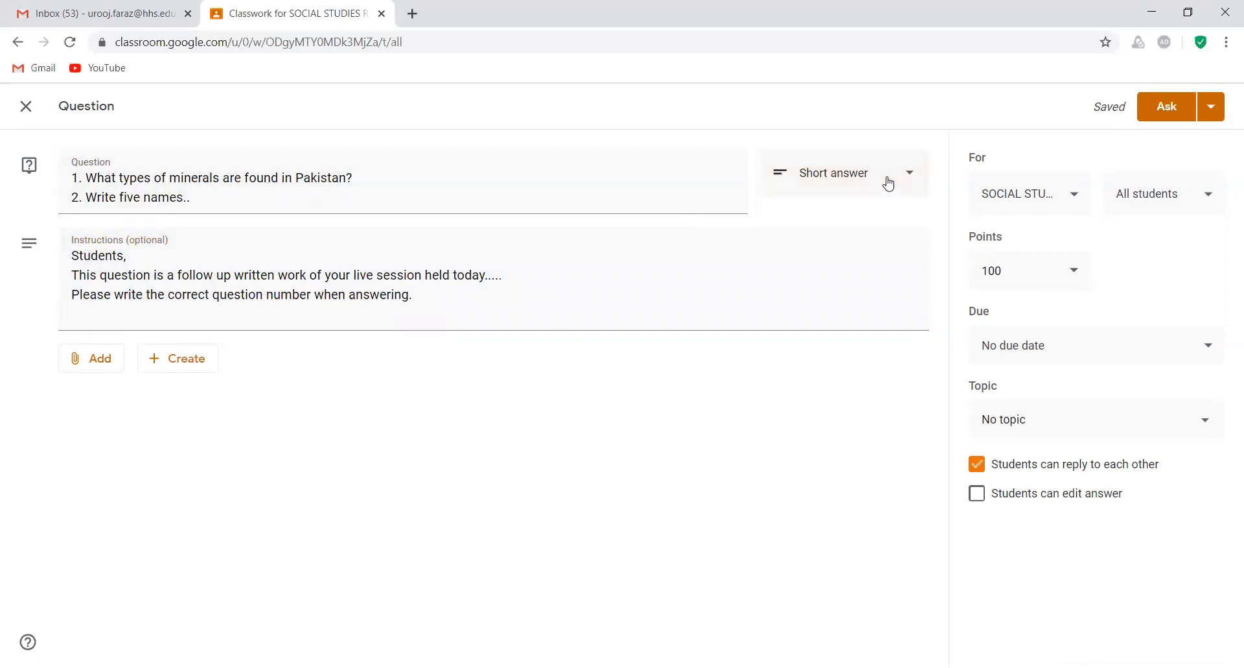
# - Start attaching a file from the device to the question and browse to Documents > HHS > Google Classroom
pyautogui.click(100, 360)
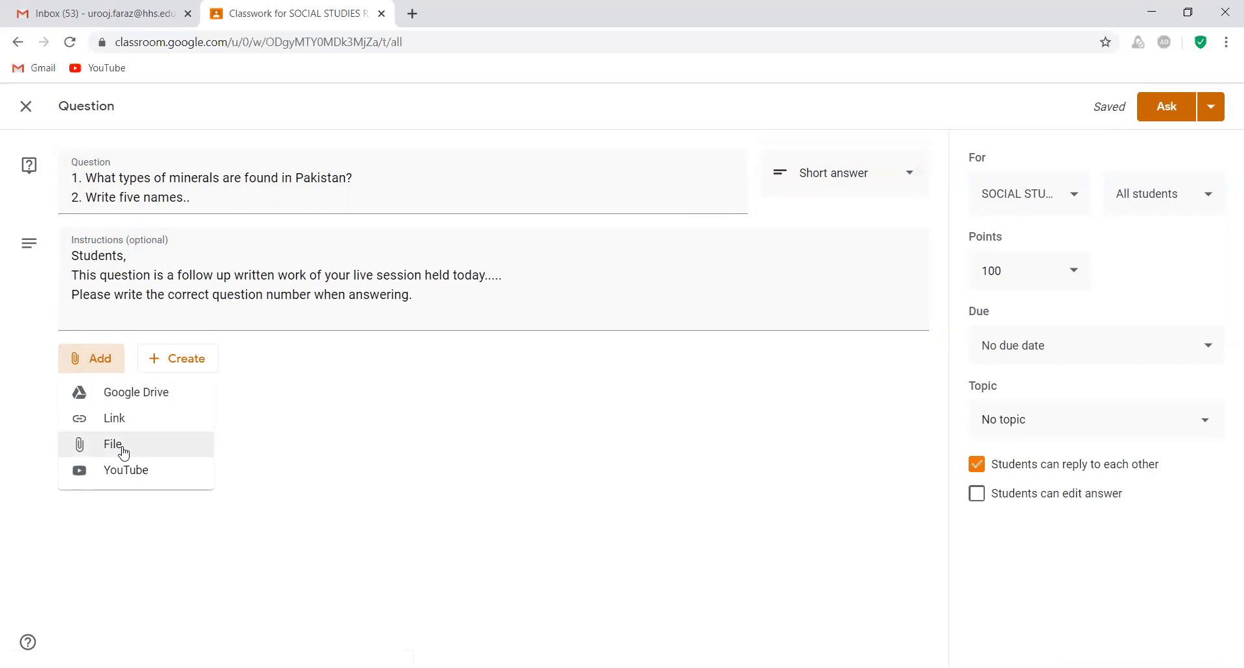
pyautogui.click(122, 447)
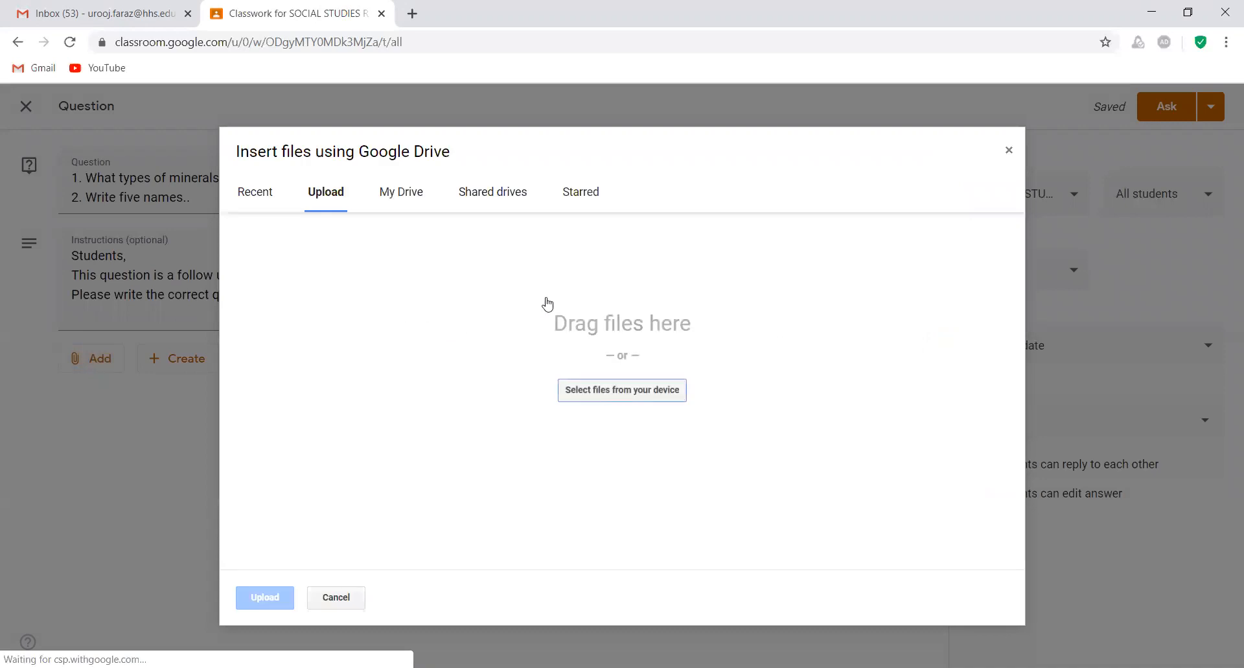
pyautogui.click(586, 390)
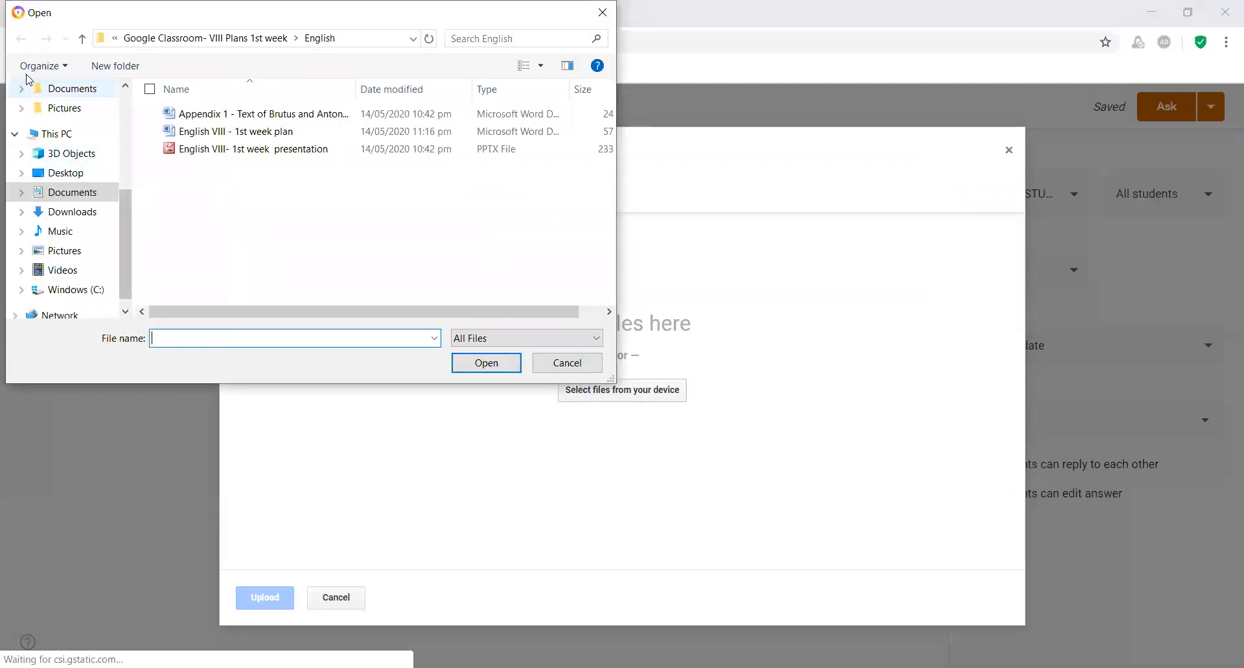
pyautogui.click(91, 192)
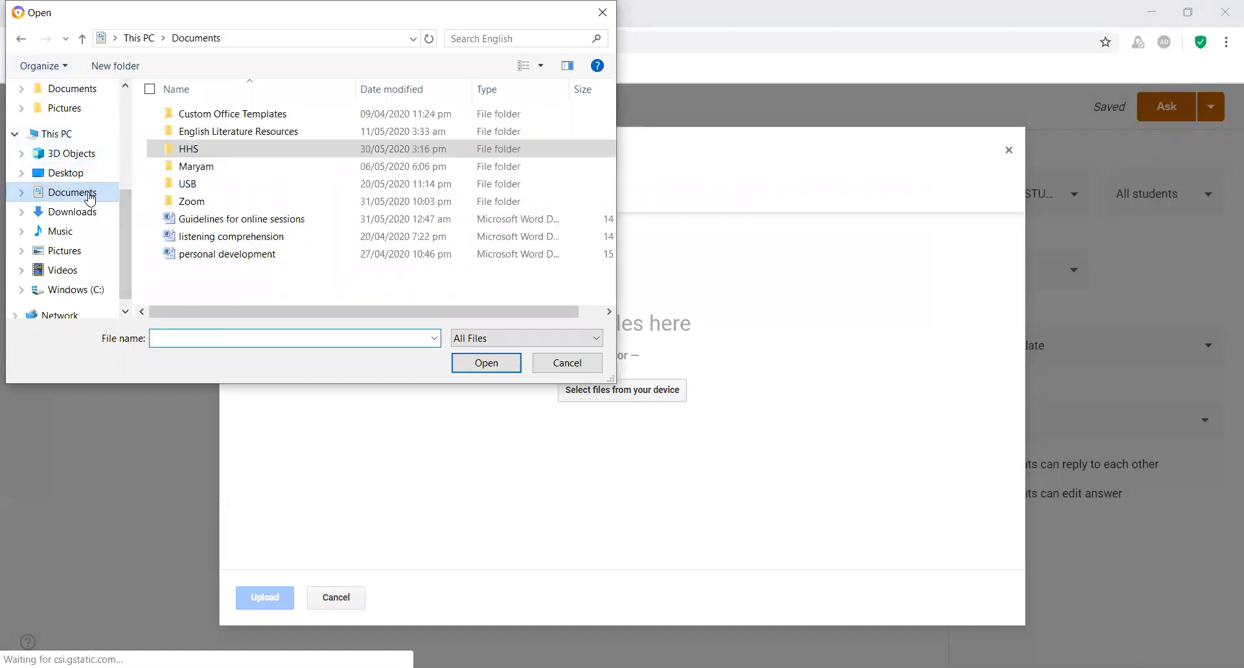
pyautogui.doubleClick(275, 149)
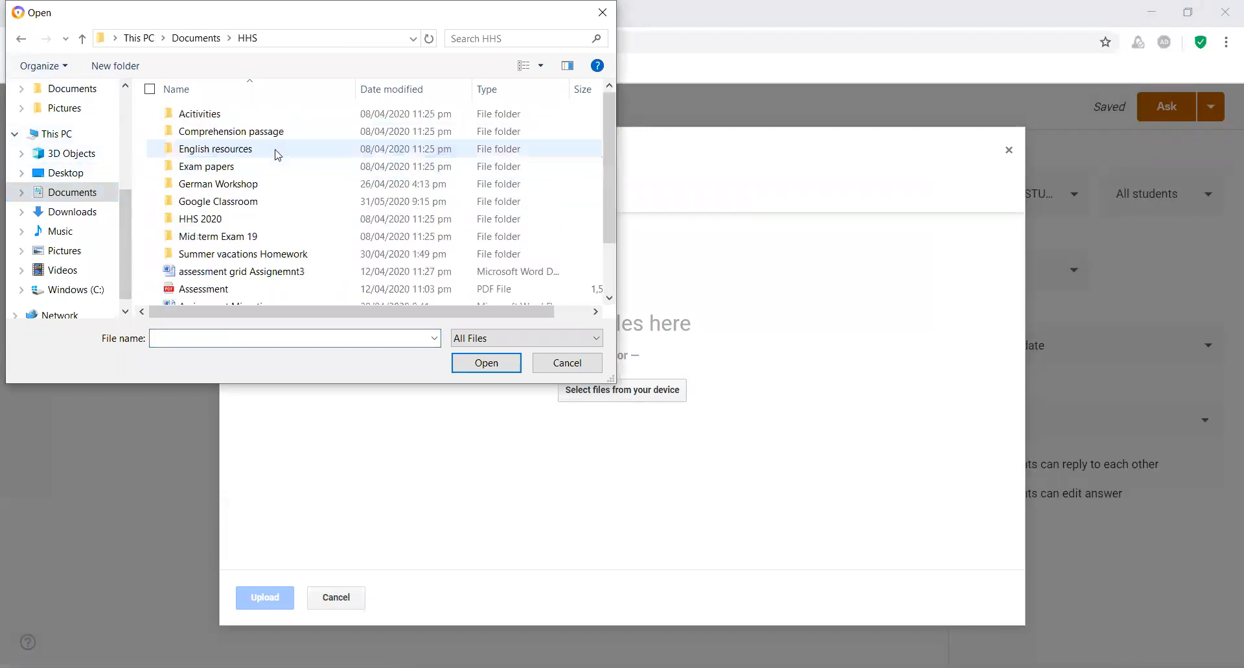
pyautogui.doubleClick(252, 209)
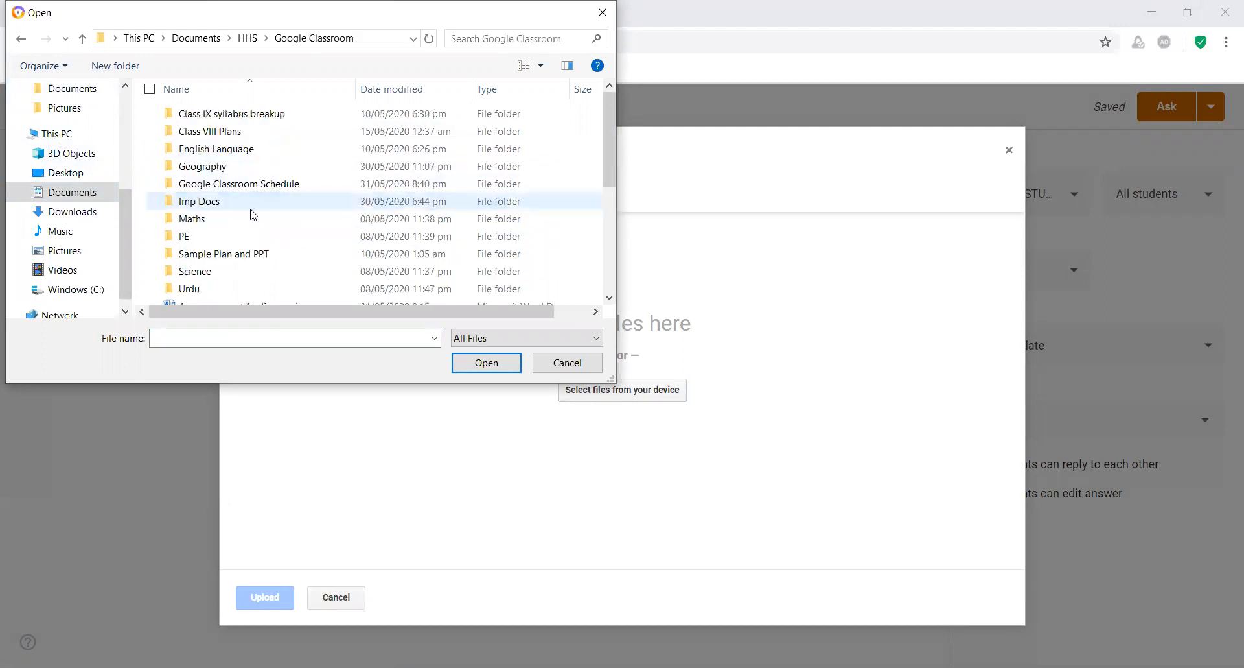
pyautogui.click(267, 134)
pyautogui.doubleClick(267, 134)
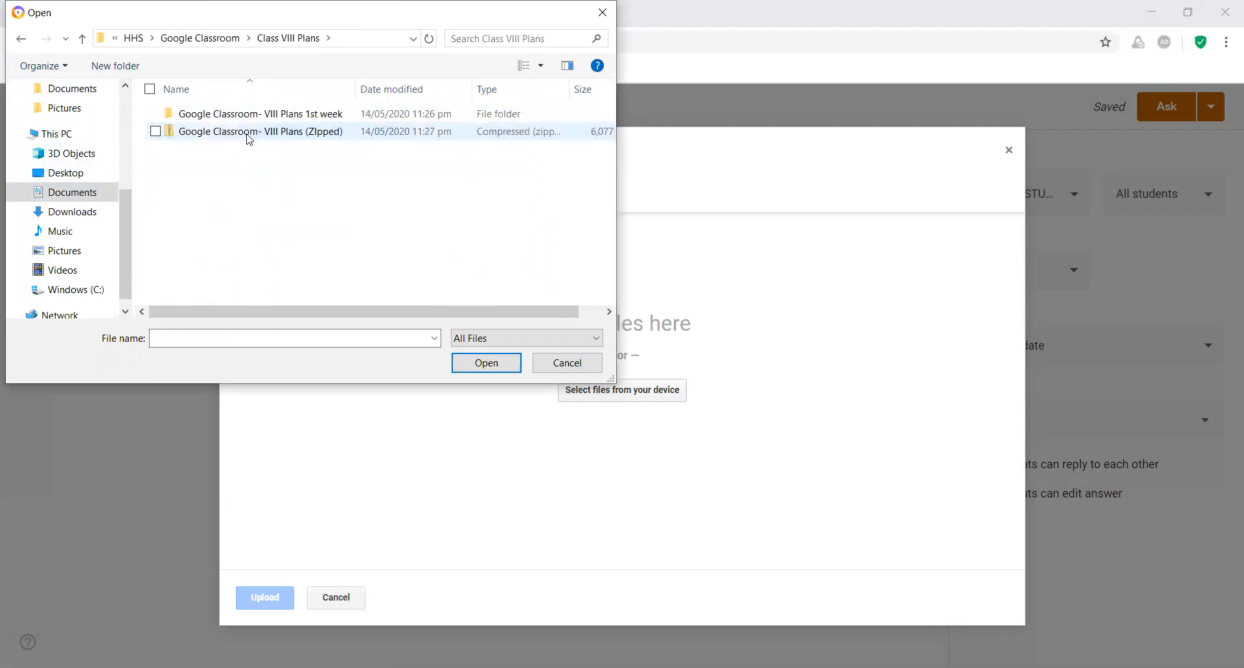
pyautogui.click(21, 39)
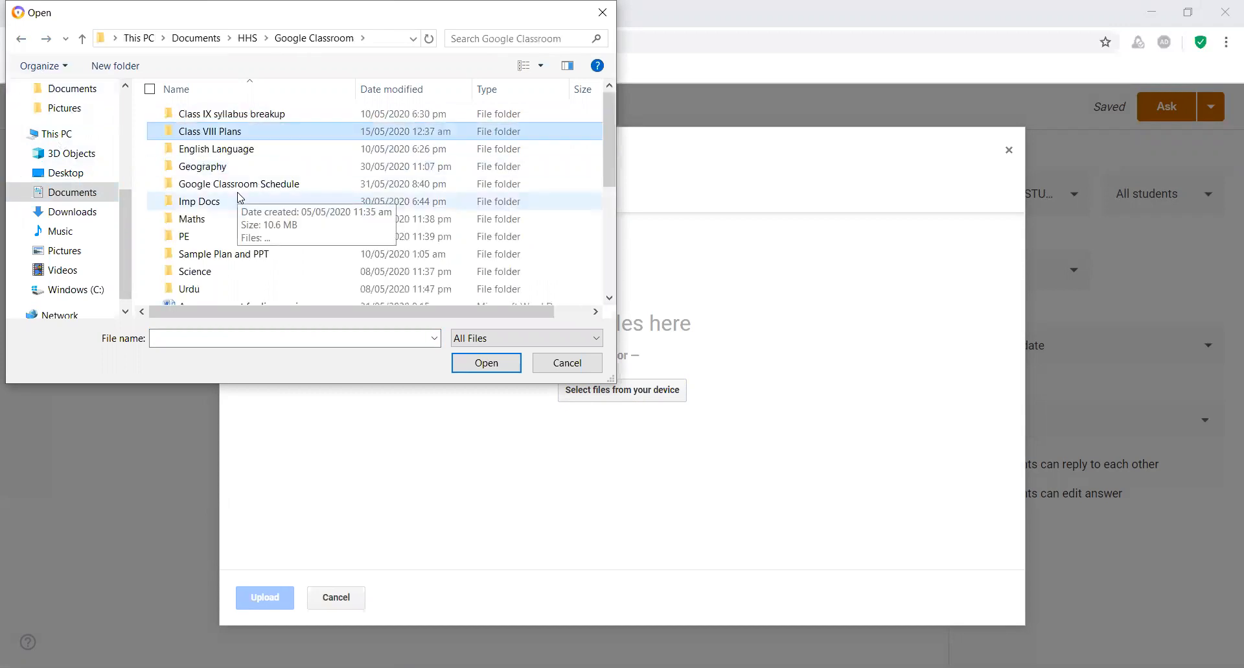
# - Choose the file "Geography VII - minerals Live session" from Geography > Class 7 > Week 1 for the question and cancel its upload
pyautogui.doubleClick(237, 167)
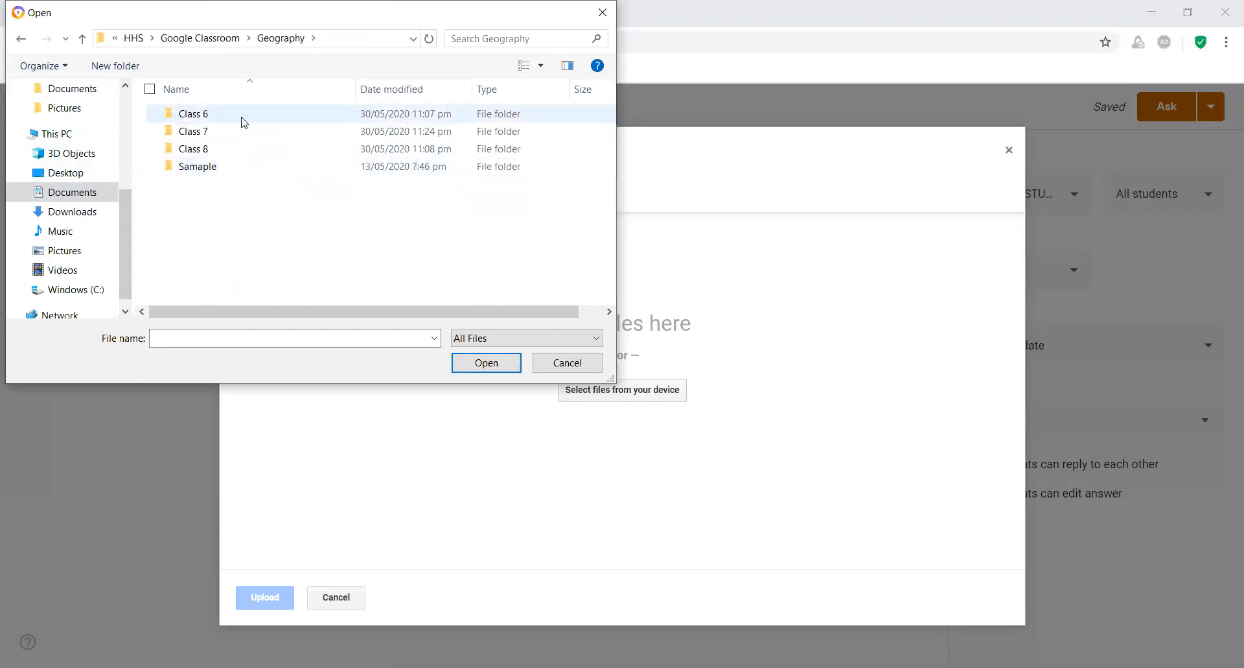
pyautogui.doubleClick(240, 148)
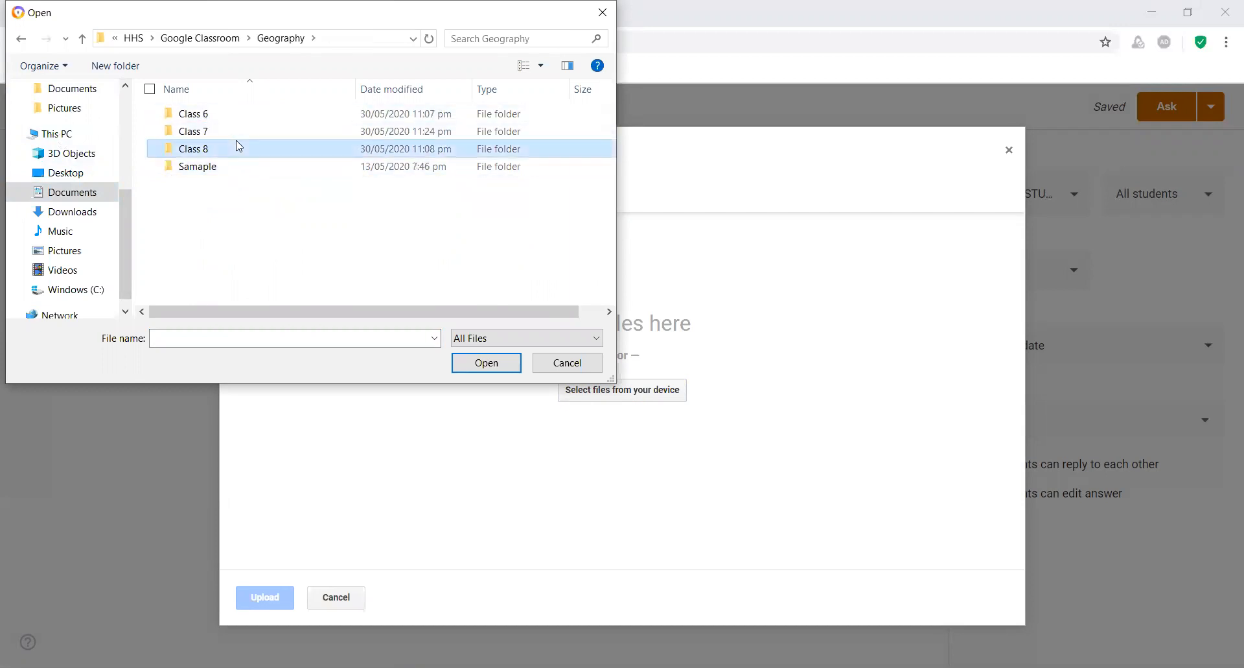
pyautogui.click(21, 40)
pyautogui.doubleClick(189, 132)
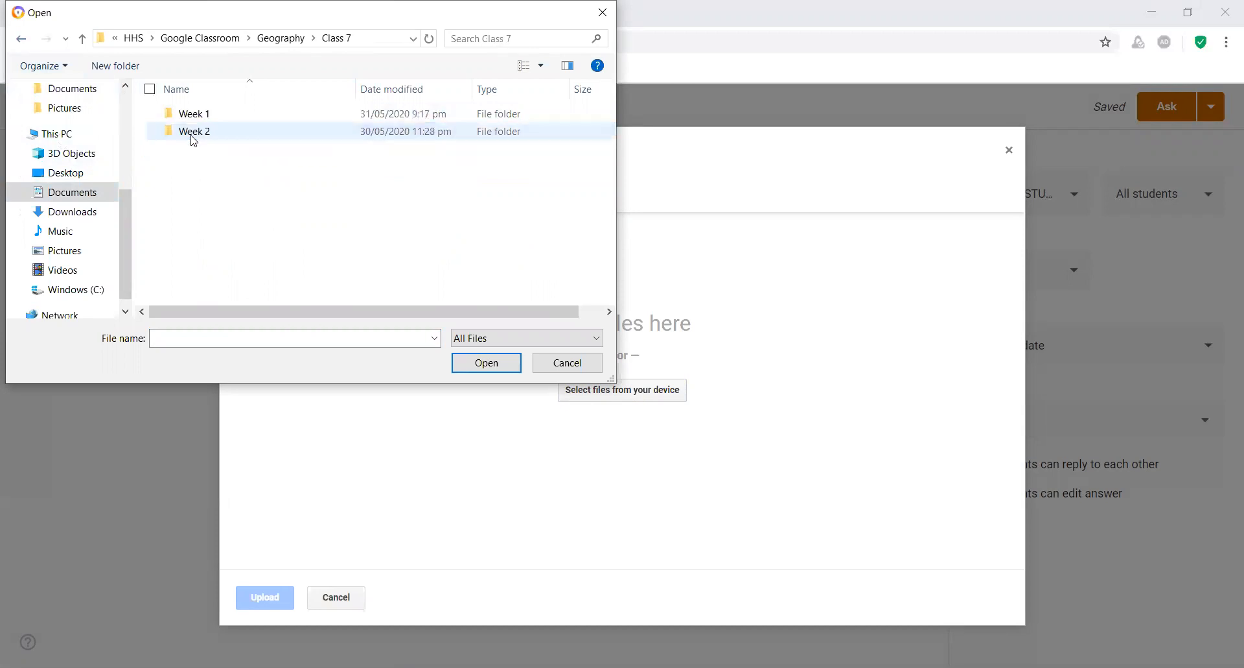
pyautogui.doubleClick(201, 122)
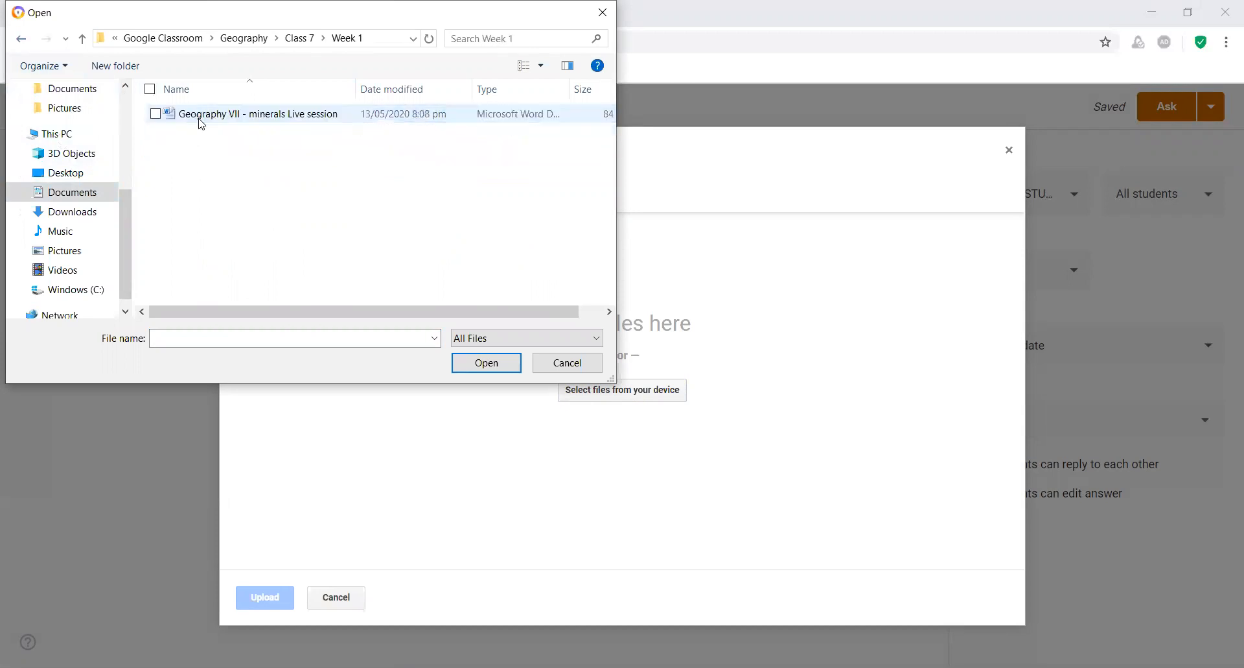
pyautogui.click(252, 123)
pyautogui.doubleClick(252, 123)
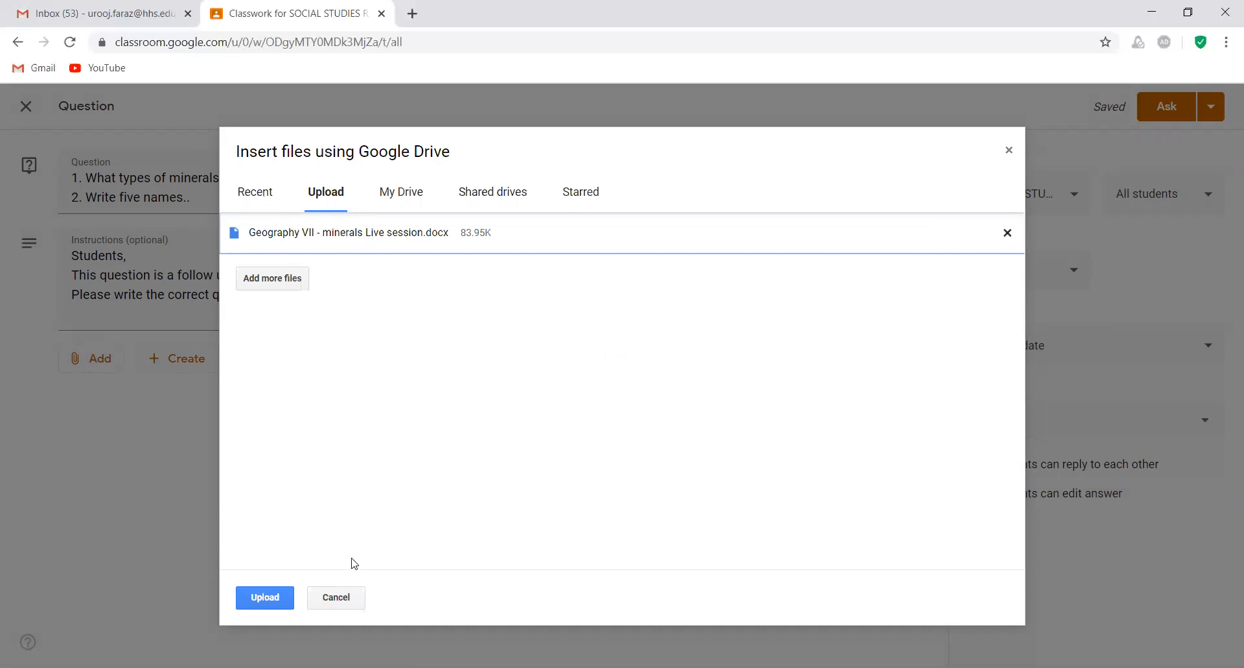
pyautogui.click(335, 597)
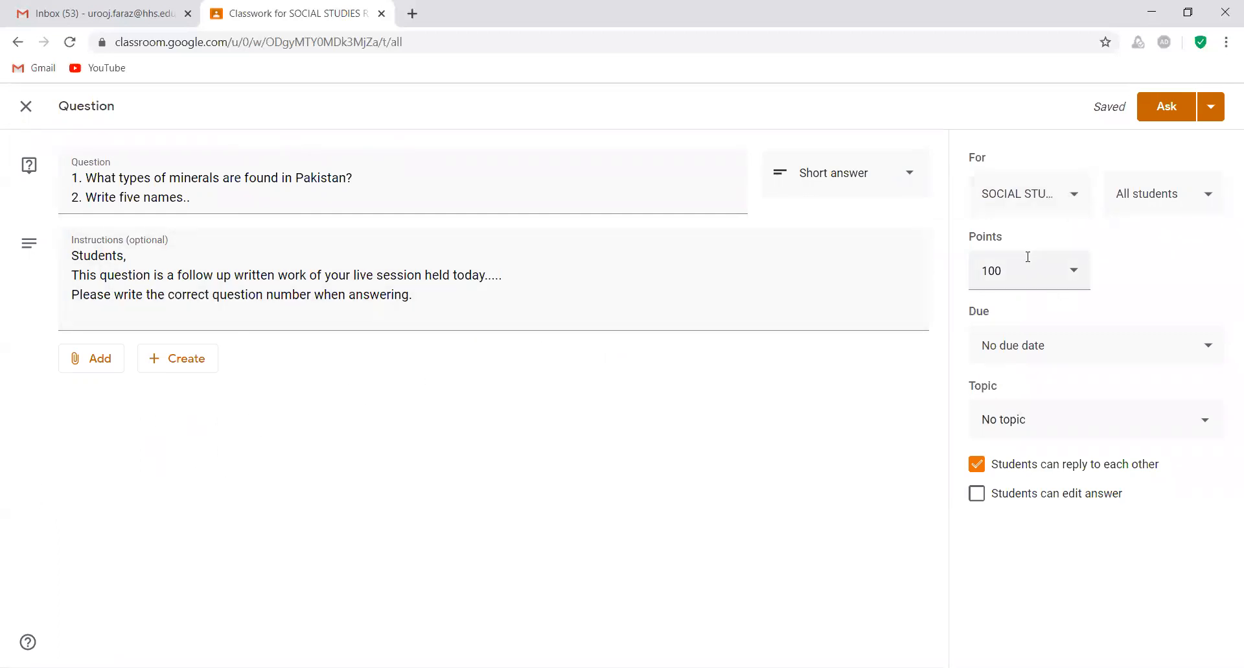
# - Set the question's points to 10 and assign it to the topic Class VII Geography
pyautogui.click(1003, 271)
pyautogui.press('BackSpace')
pyautogui.press('BackSpace')
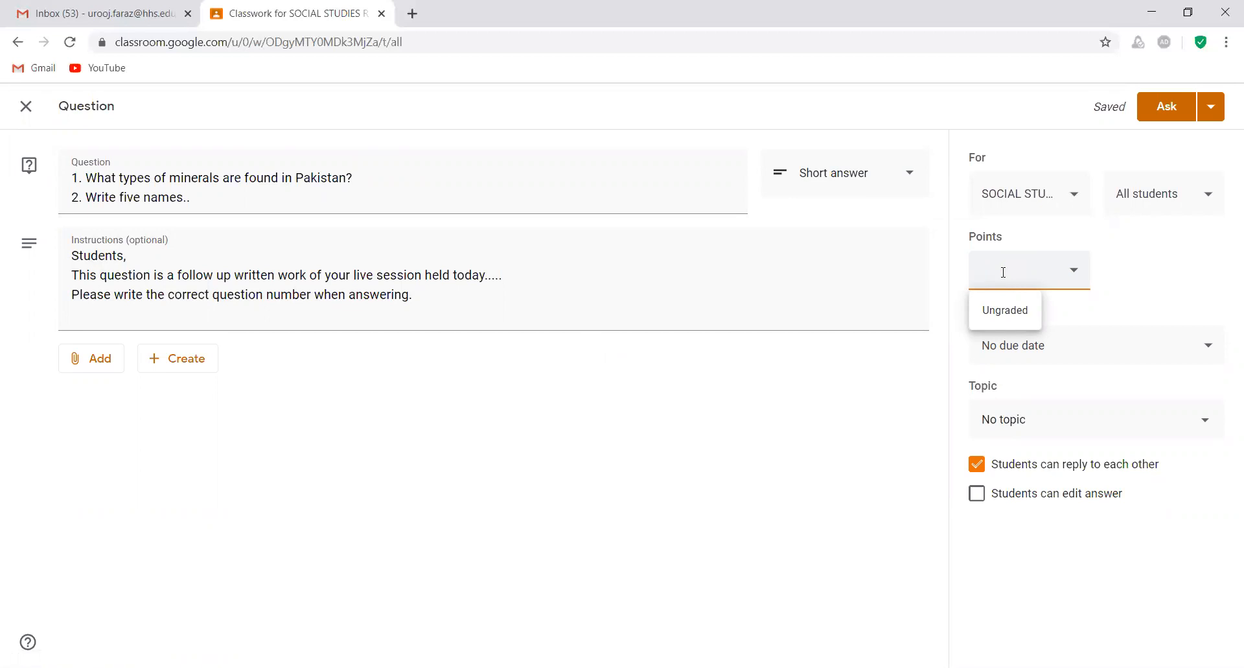
pyautogui.write('10')
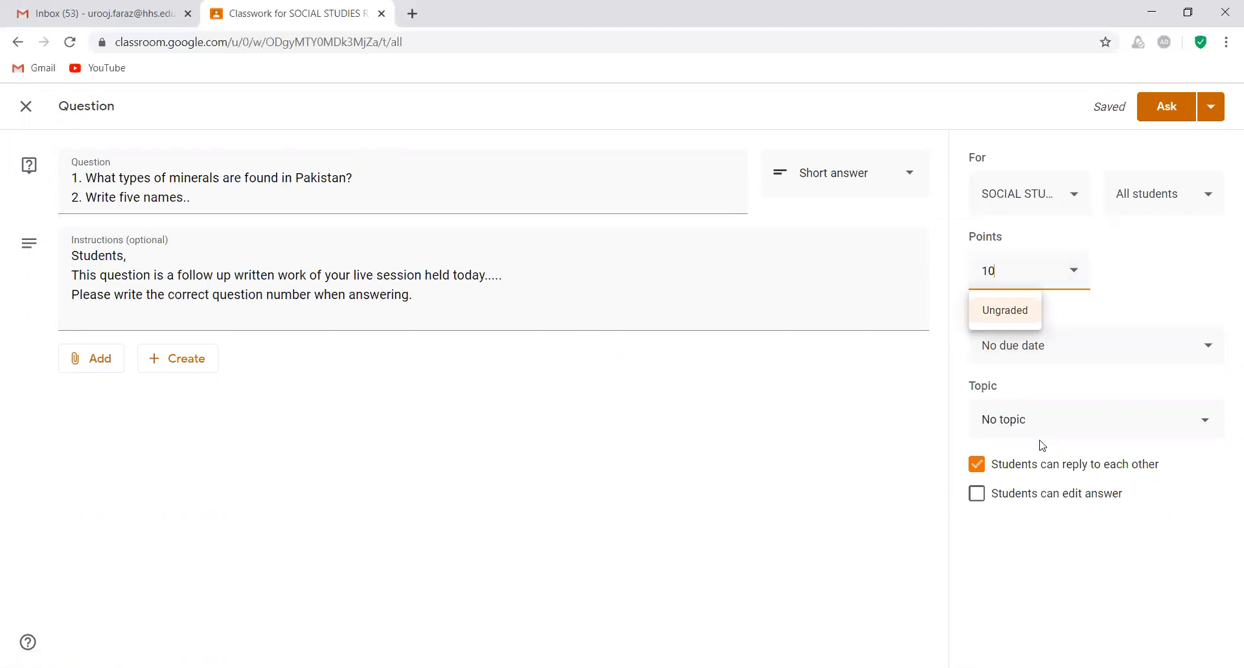
pyautogui.click(1051, 422)
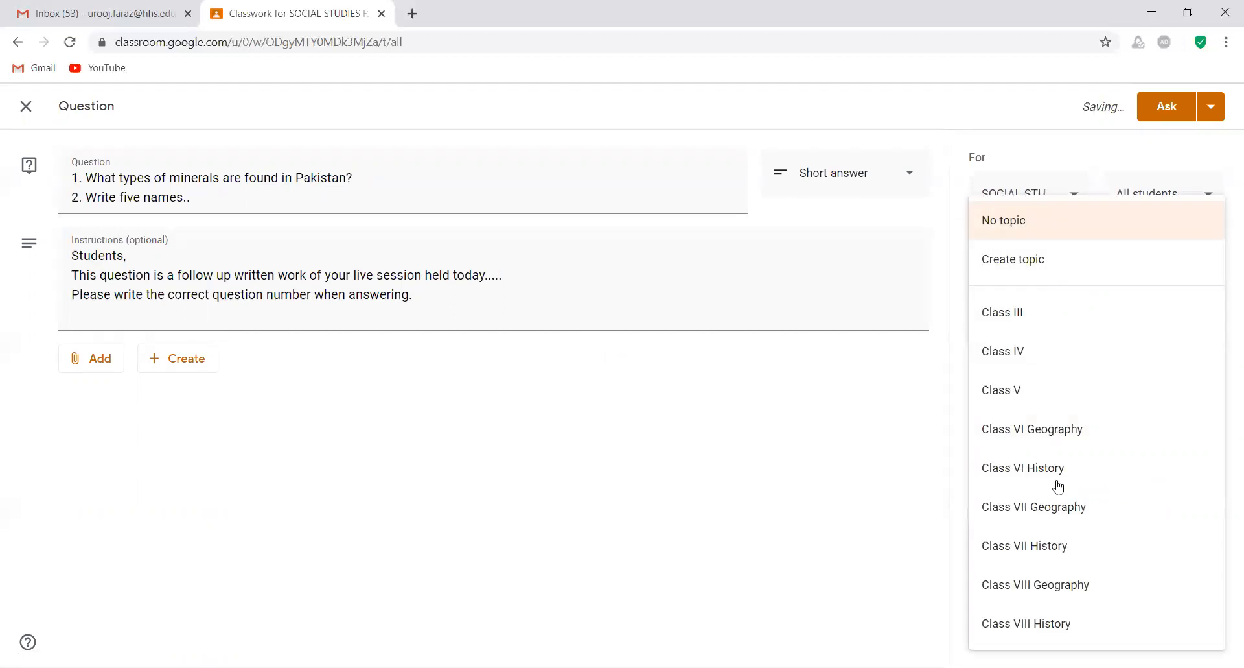
pyautogui.click(1060, 558)
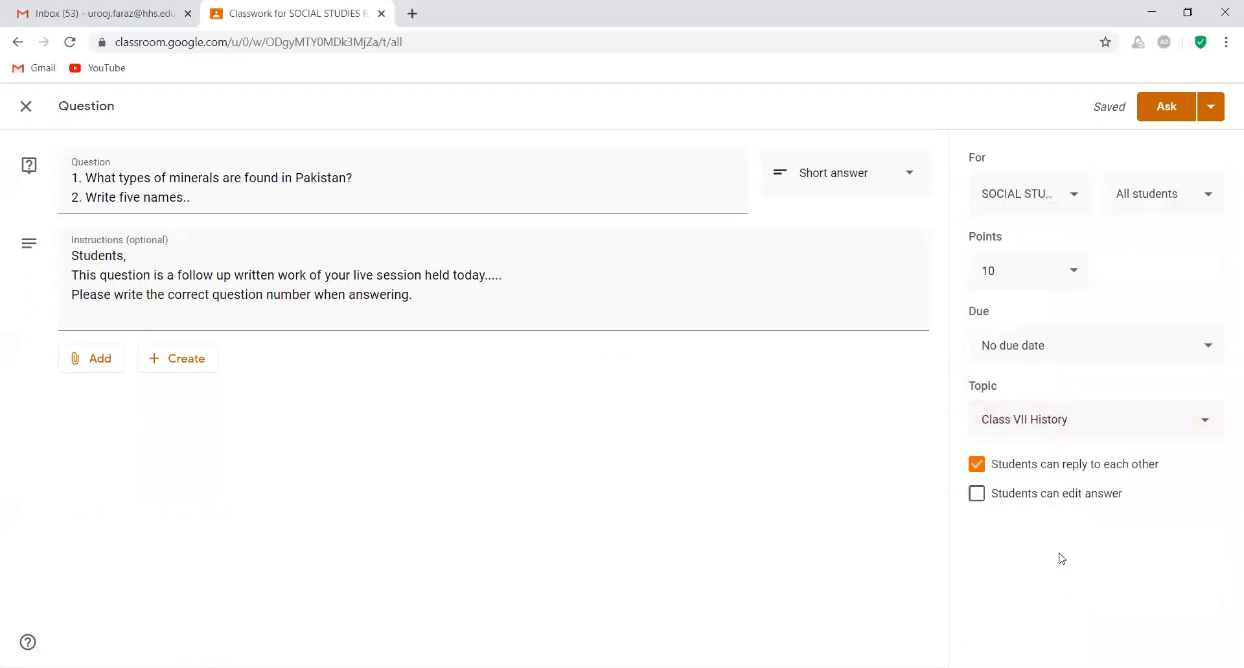
pyautogui.click(1102, 423)
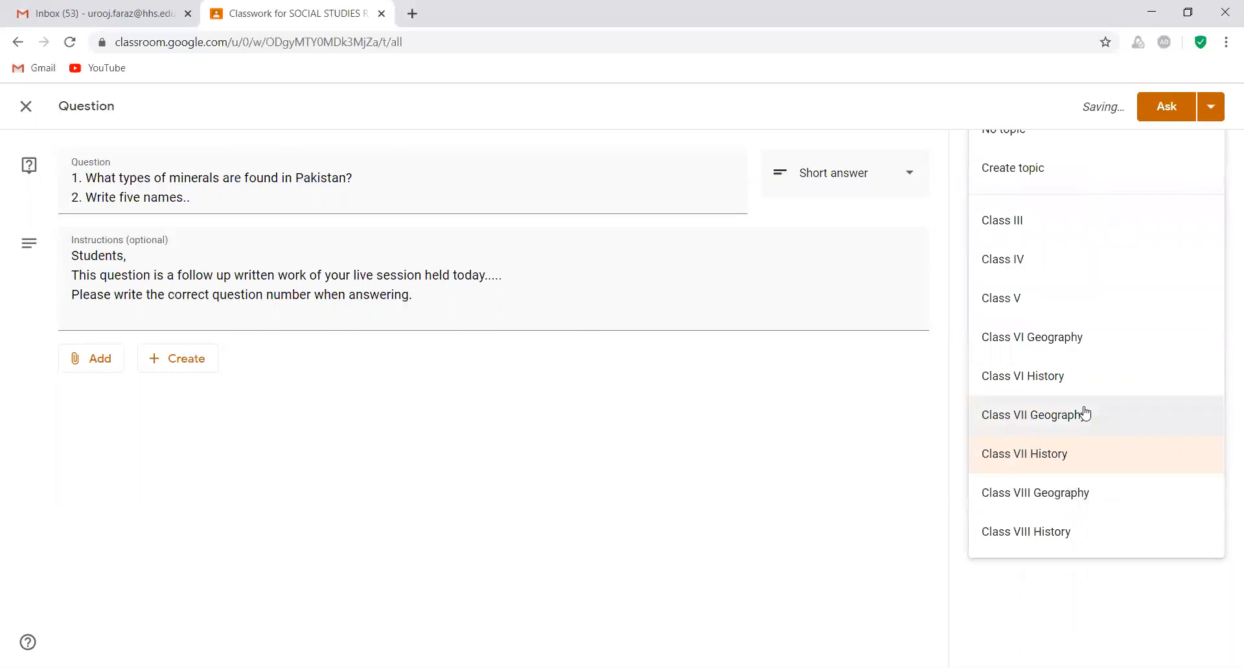
pyautogui.click(1085, 415)
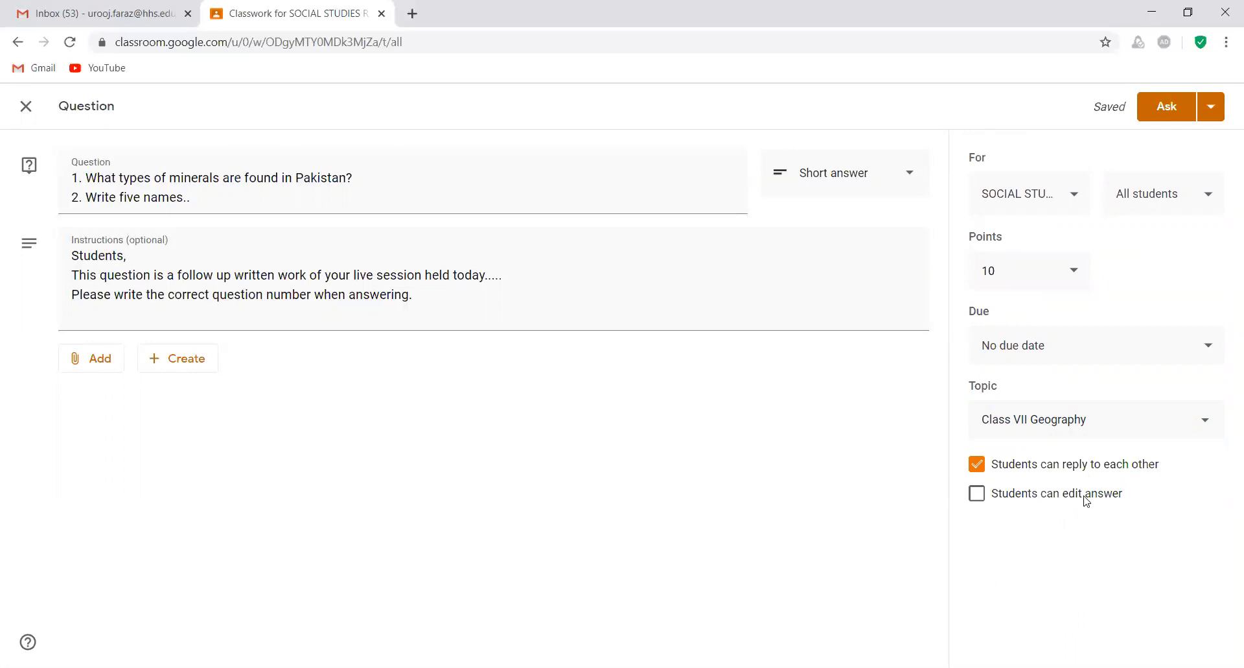
# - Turn off students replying to each other and publish the question
pyautogui.click(976, 464)
pyautogui.click(1169, 106)
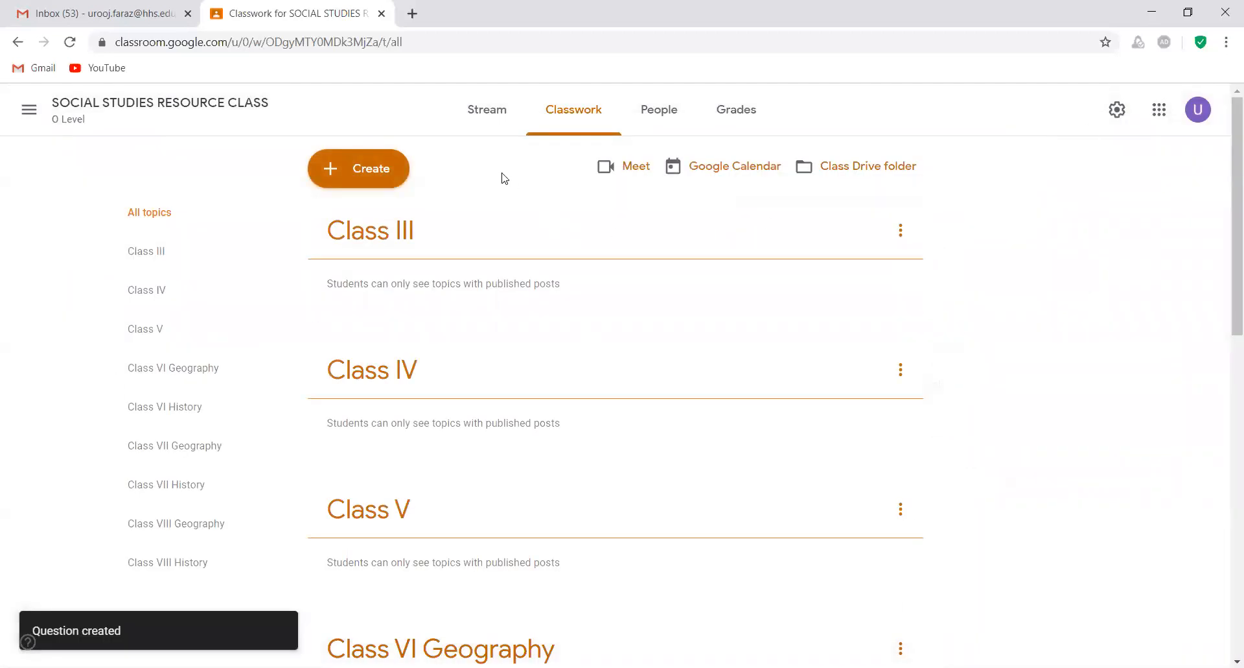
# - Start a new Material post in the Social Studies Resource Class
pyautogui.click(380, 173)
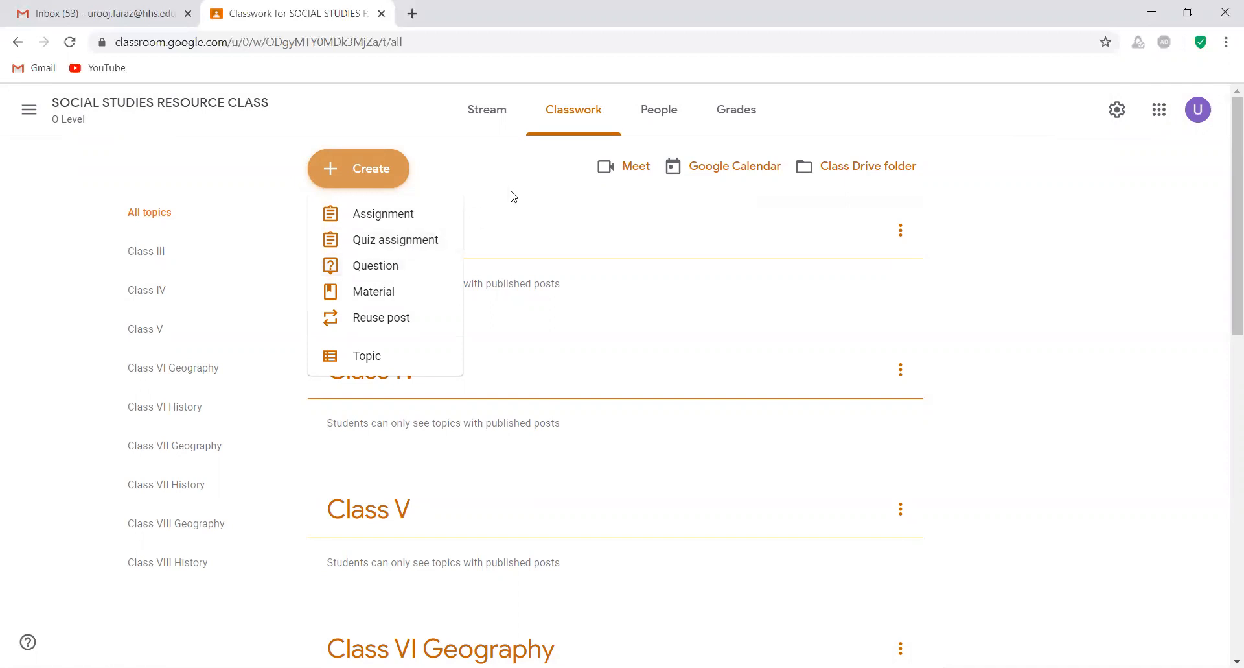
pyautogui.click(453, 173)
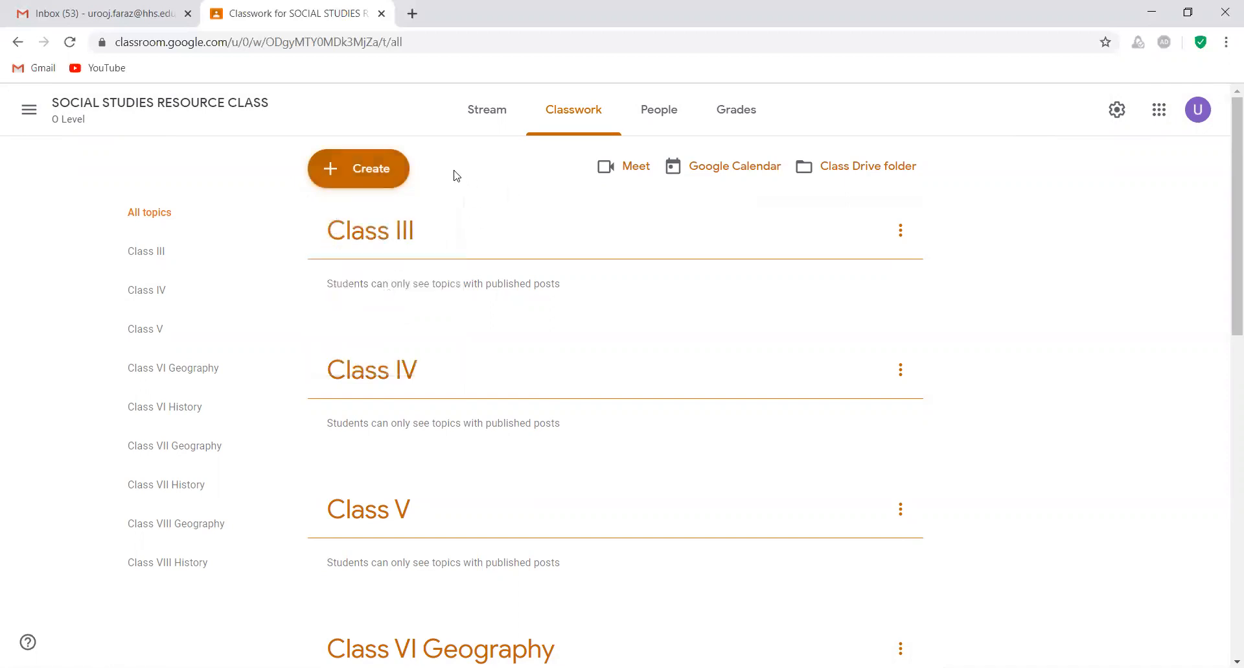
pyautogui.click(373, 169)
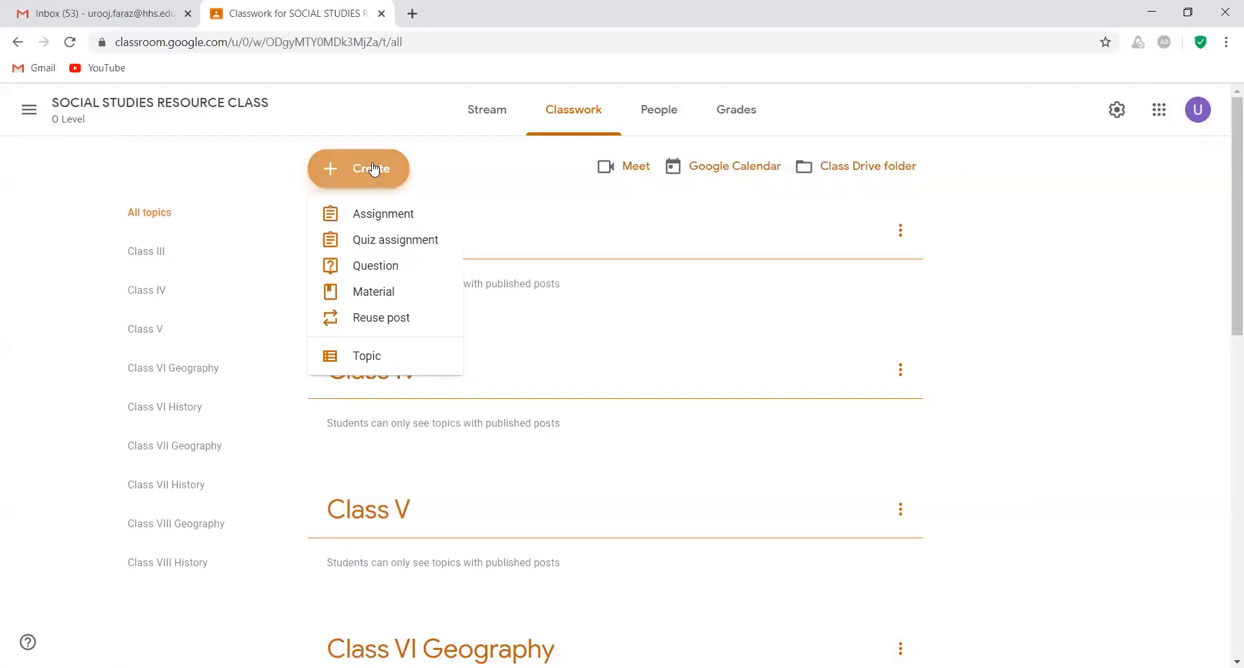
pyautogui.click(379, 297)
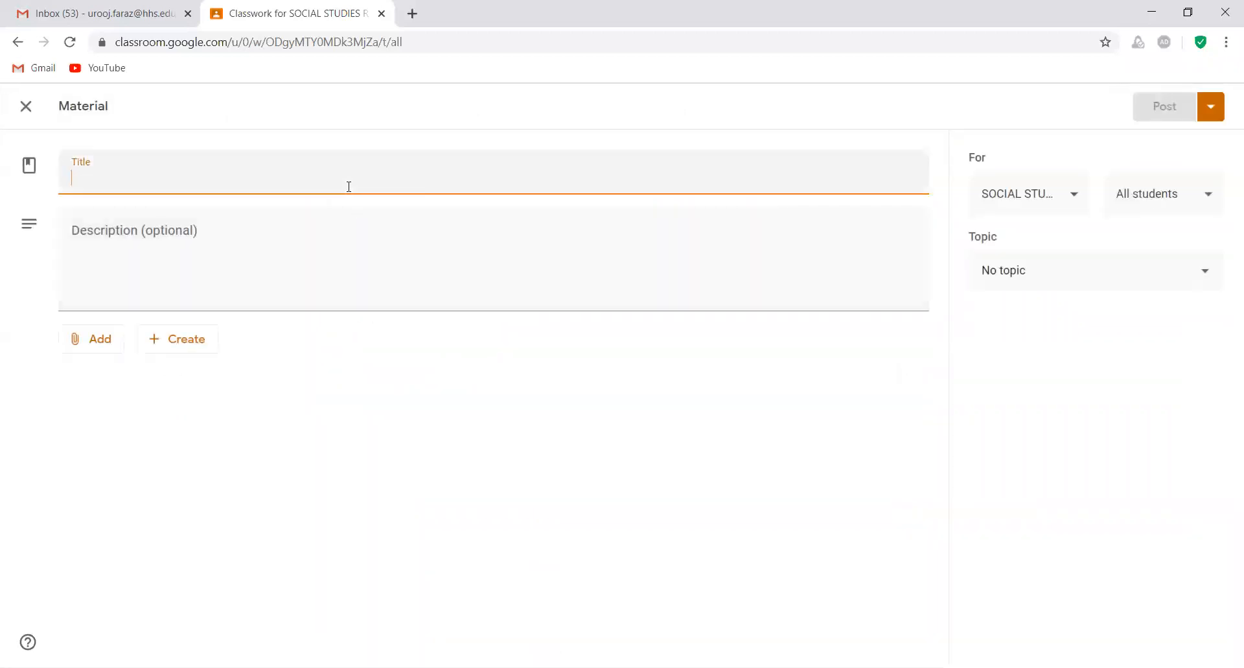
pyautogui.write('Julius')
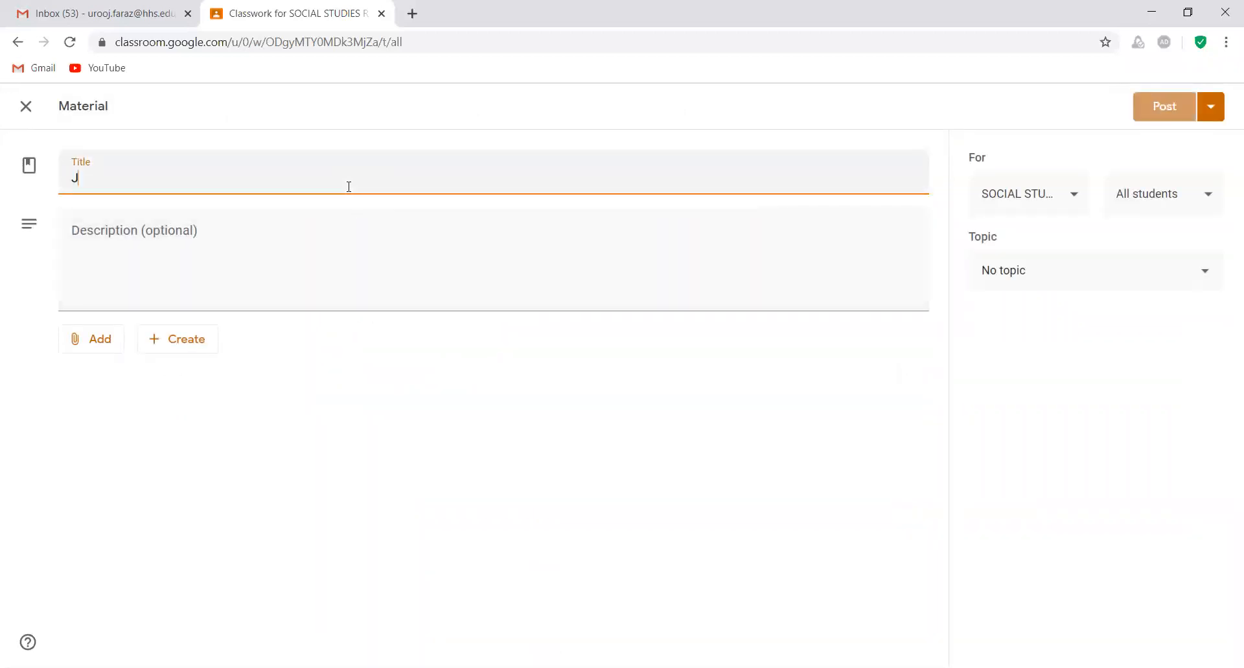
pyautogui.press('BackSpace')
pyautogui.press('BackSpace')
pyautogui.press('BackSpace')
pyautogui.press('BackSpace')
pyautogui.press('BackSpace')
pyautogui.press('BackSpace')
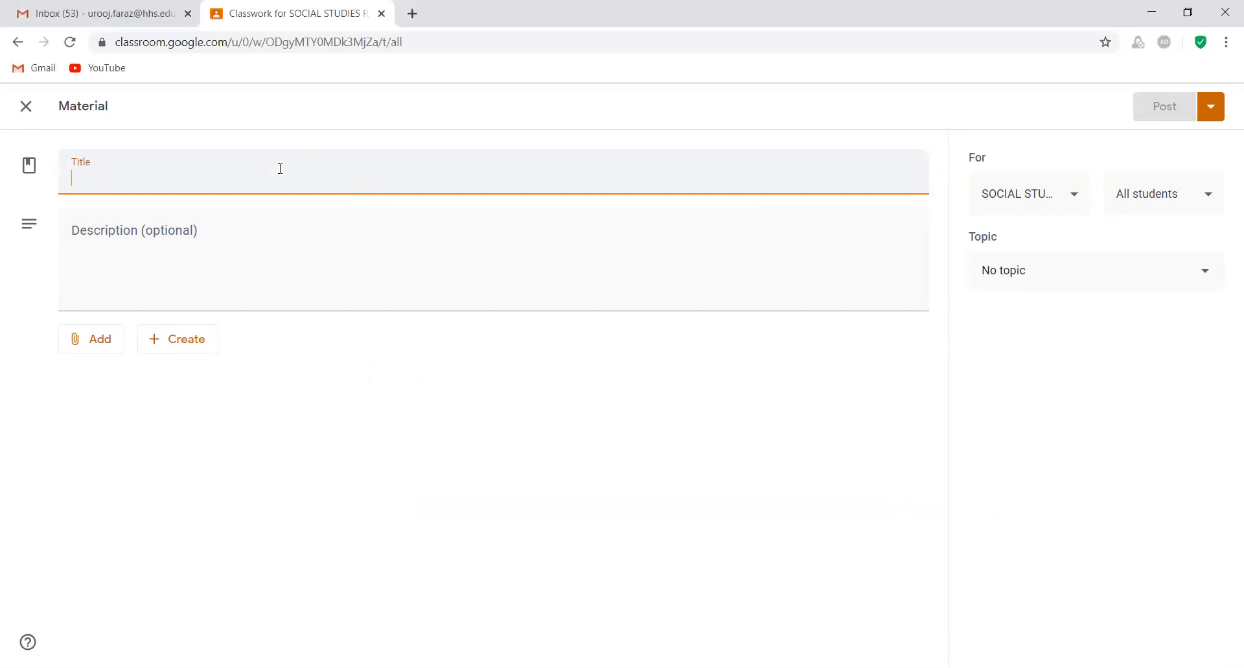
# - Title the material "Minerals" and begin its description with "Read the given text on page number 81 and also watch the following video"
pyautogui.write('Minerals')
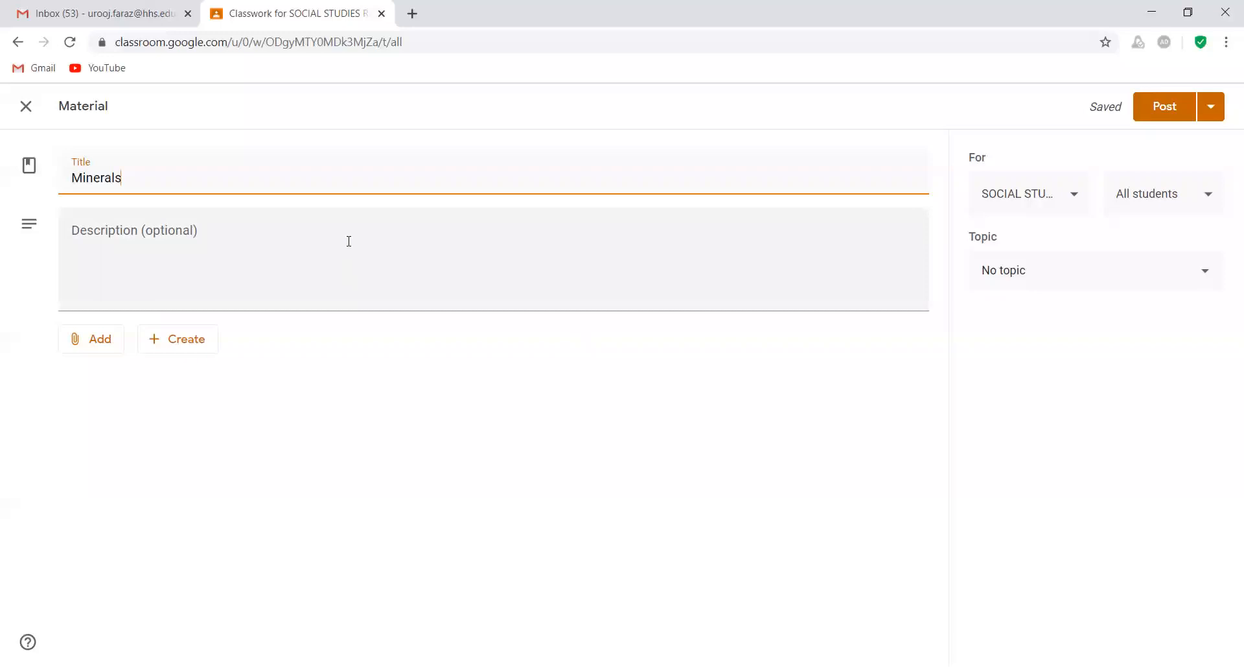
pyautogui.click(349, 241)
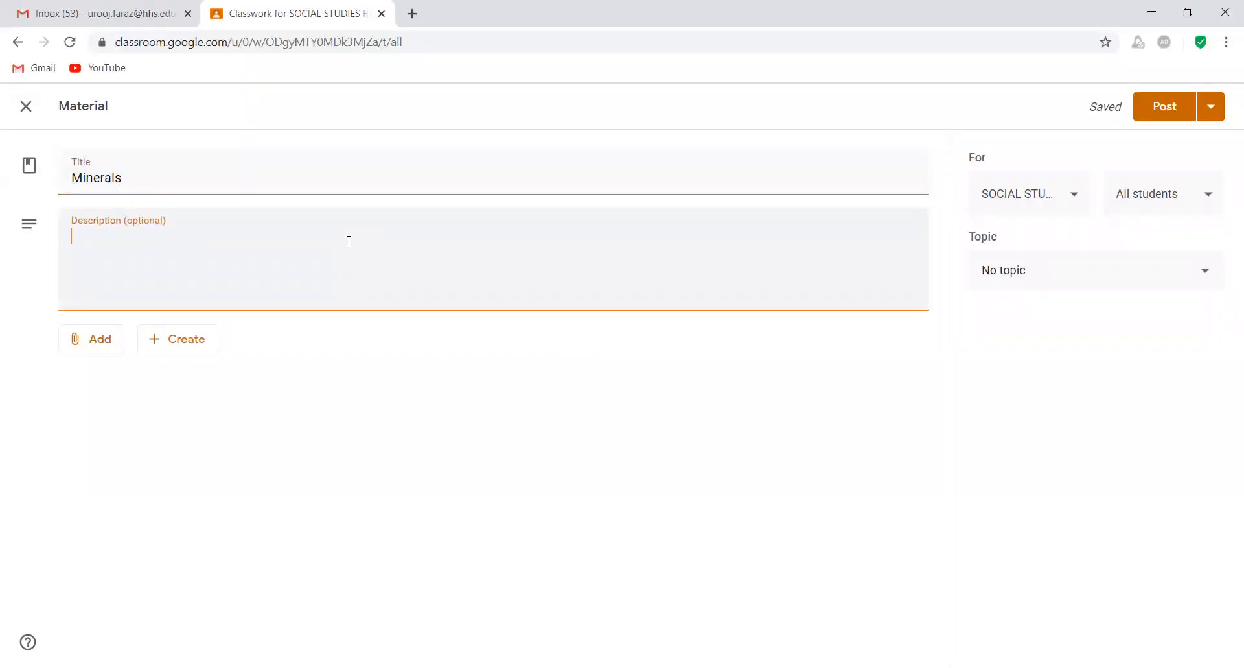
pyautogui.write('Read the giv')
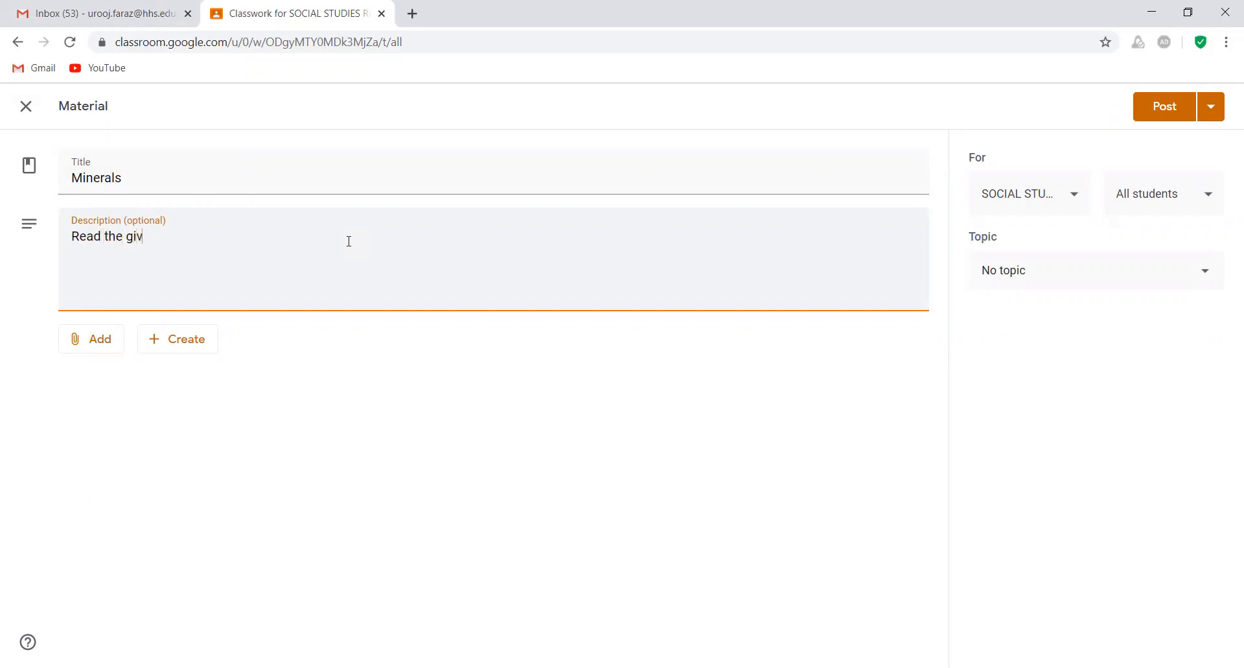
pyautogui.write('en text on page number')
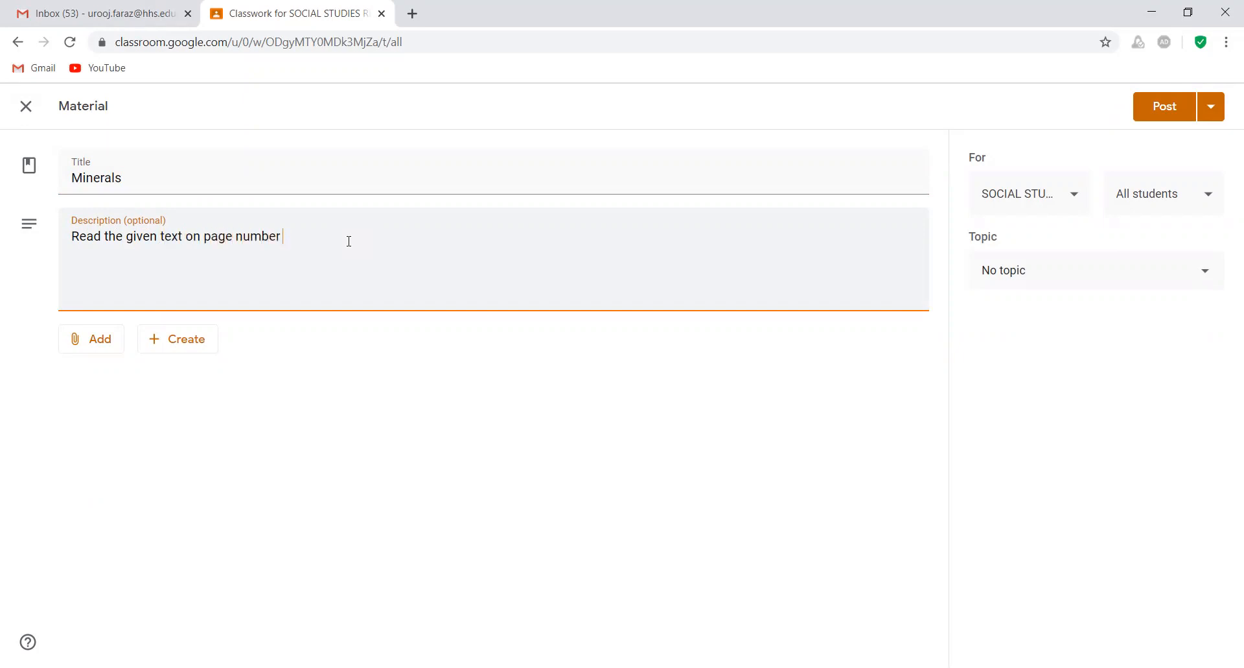
pyautogui.write(' 81 and also watch the follow')
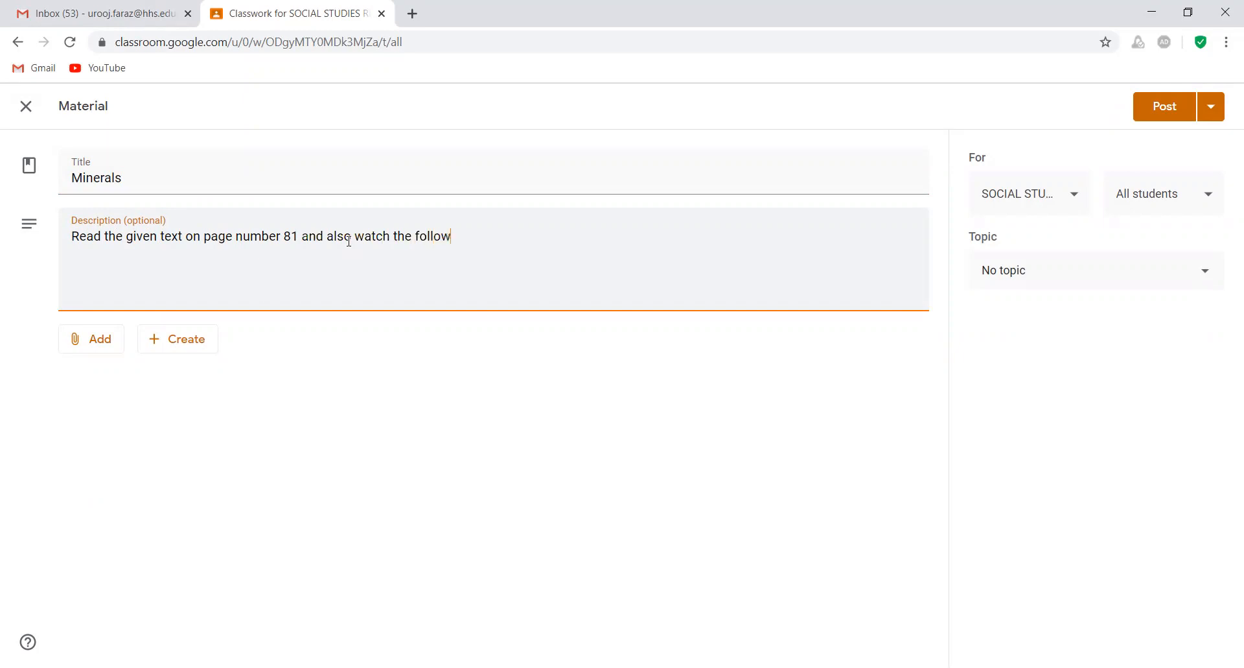
pyautogui.write('ing vidoe')
pyautogui.press('BackSpace')
pyautogui.write('eo o')
pyautogui.press('BackSpace')
# - Finish the material's description with "before your live session on Wednesday ...."
pyautogui.write('before your live ')
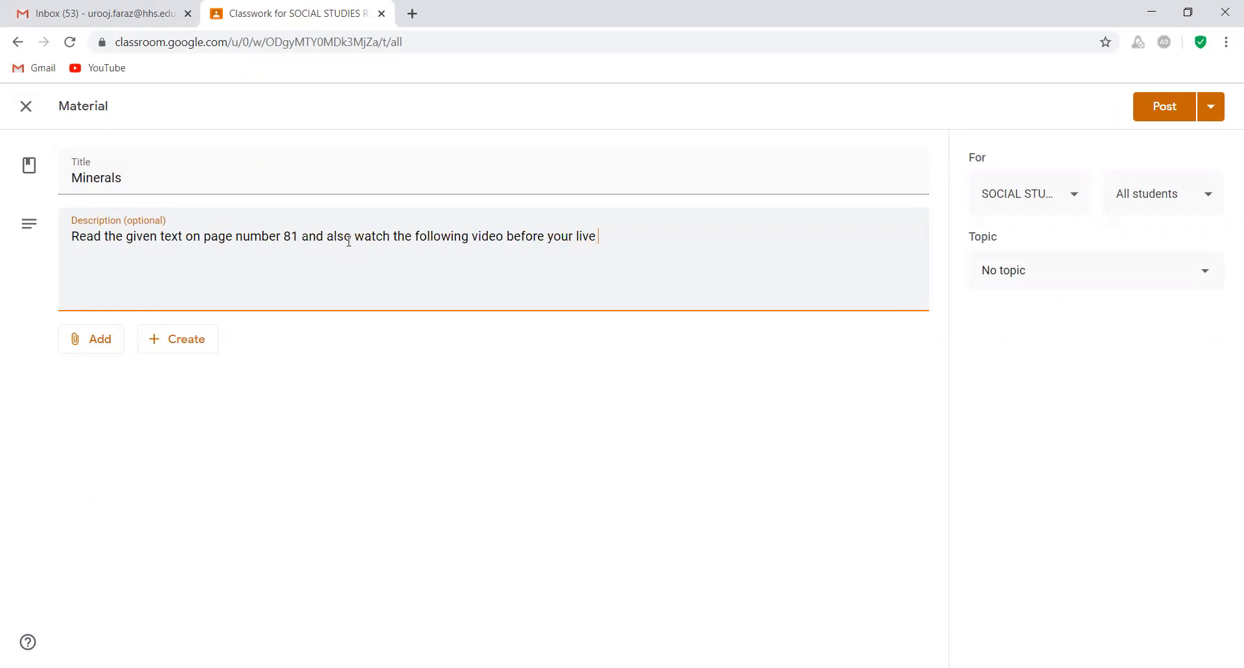
pyautogui.write('session onwed')
pyautogui.write('Wednesday')
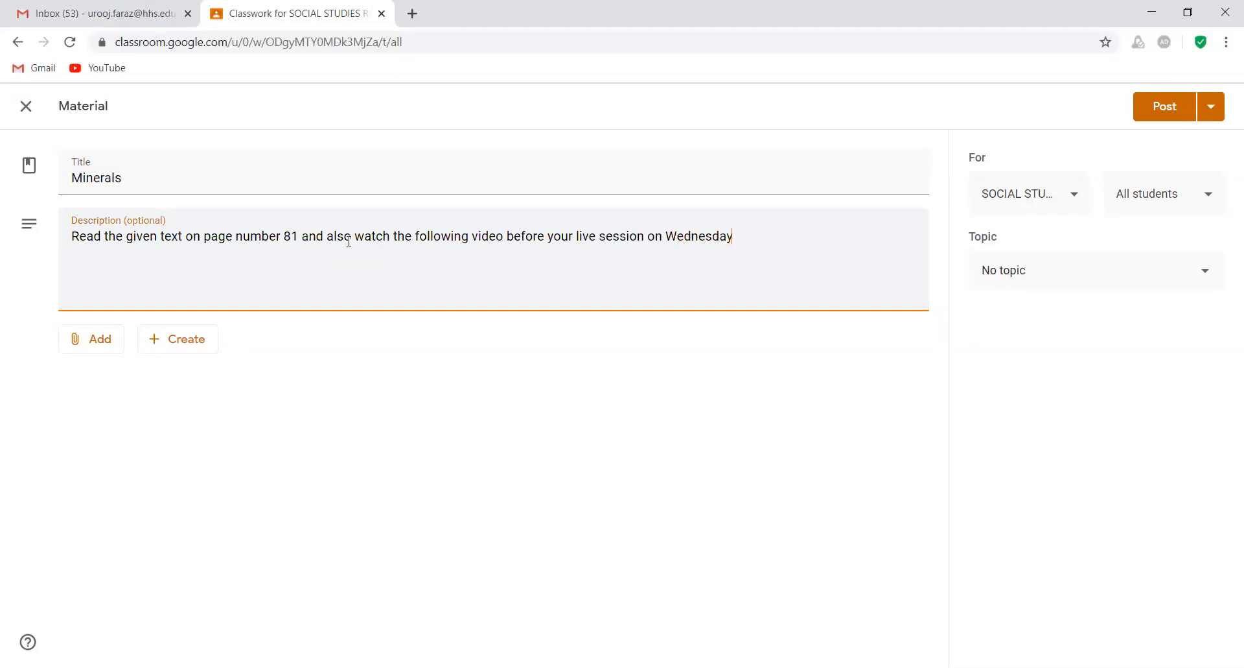
pyautogui.write(' ....')
pyautogui.click(92, 352)
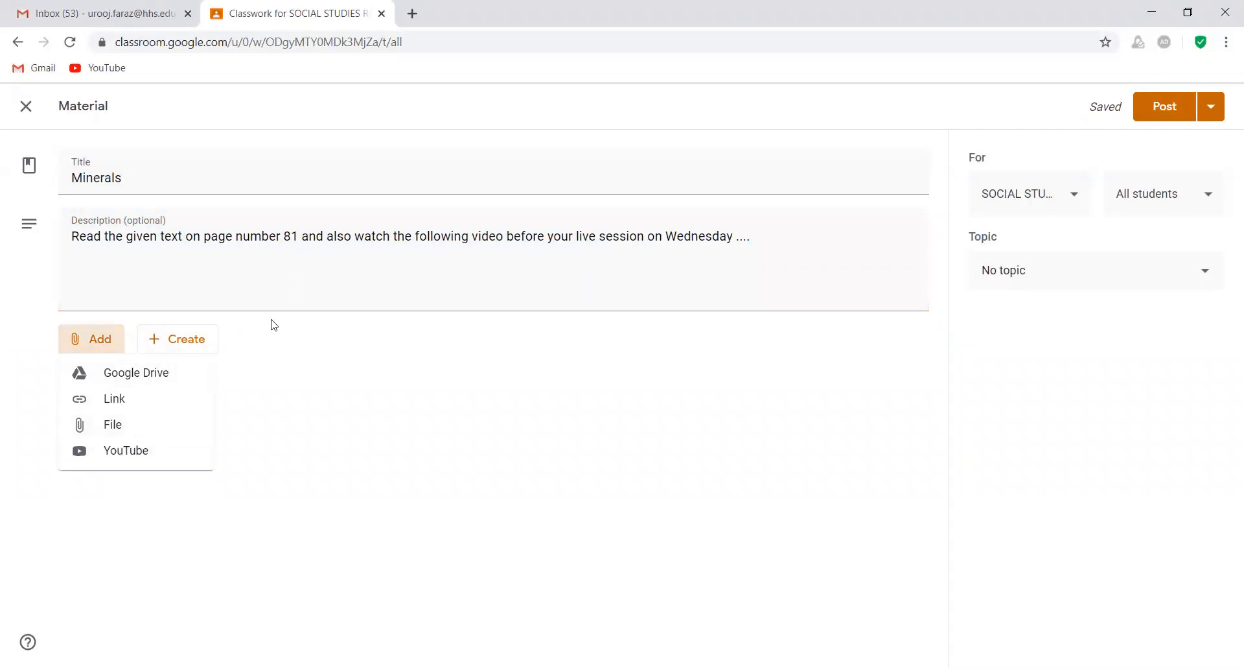
pyautogui.click(302, 232)
pyautogui.moveTo(301, 232); pyautogui.dragTo(234, 239)
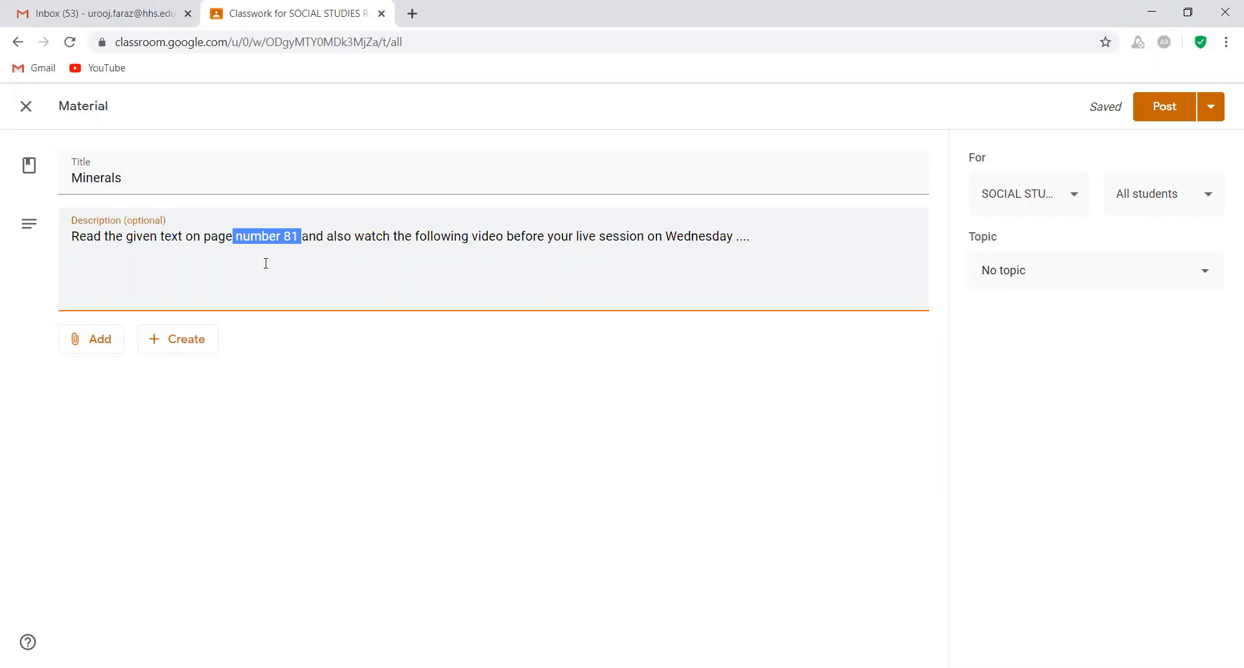
pyautogui.click(106, 341)
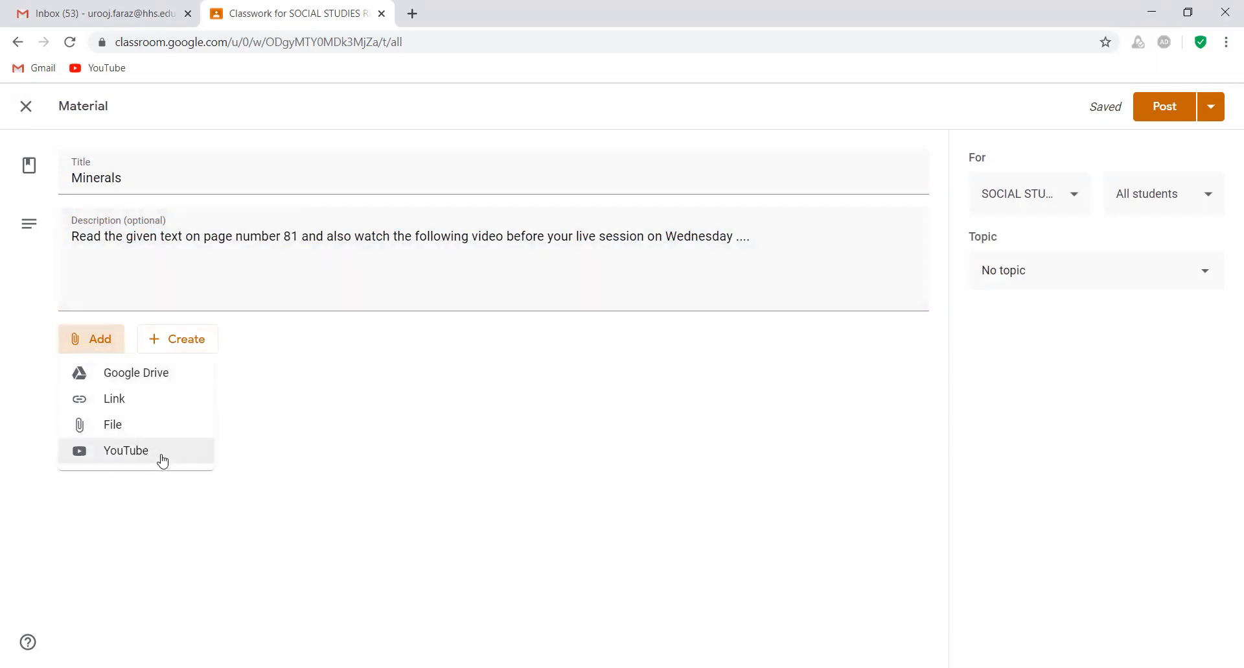
pyautogui.click(566, 252)
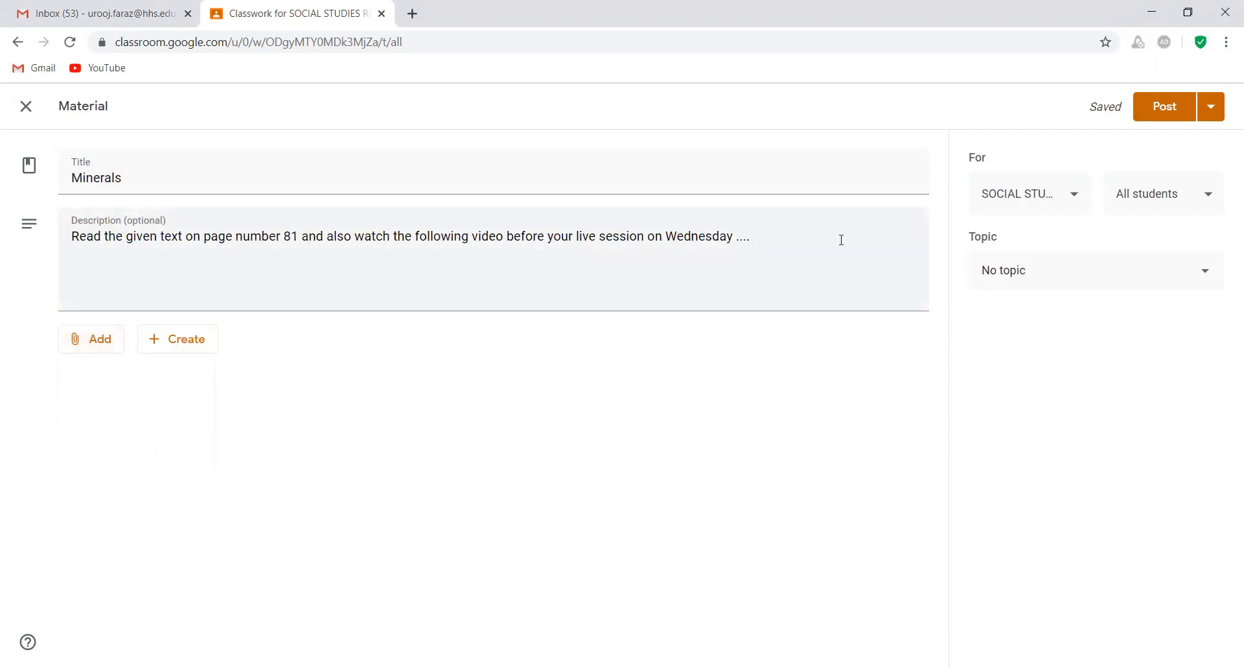
# - Assign the material to the topic Class VIII Geography and post it
pyautogui.click(1039, 262)
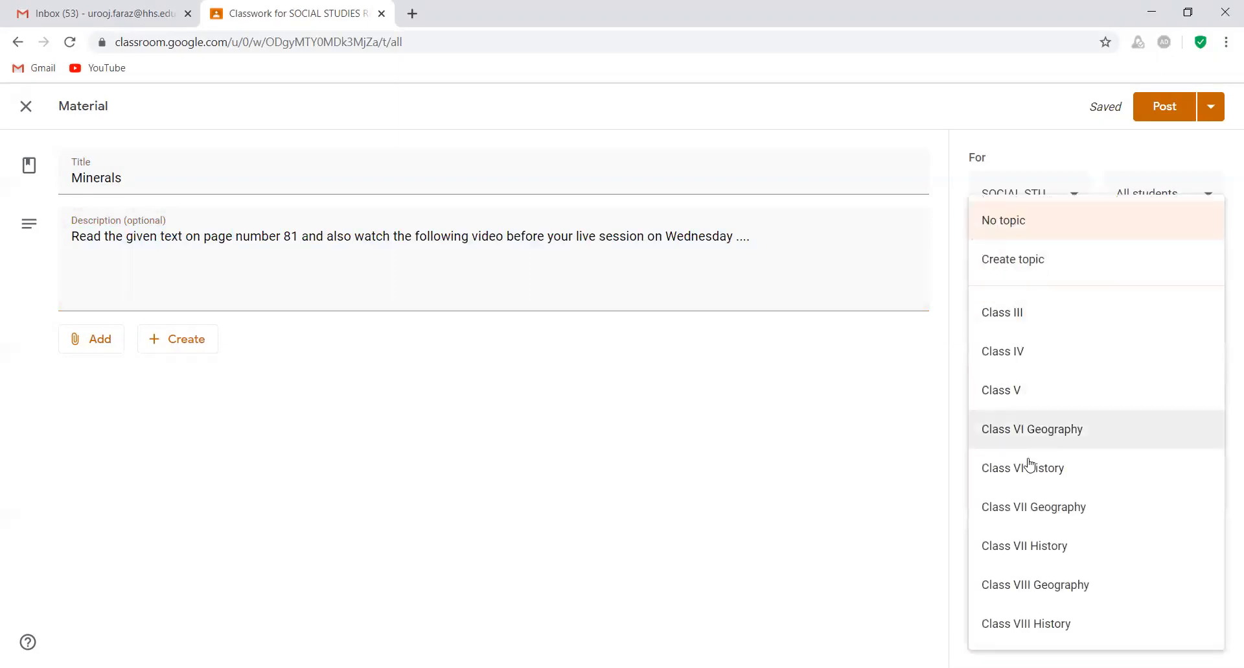
pyautogui.click(1034, 581)
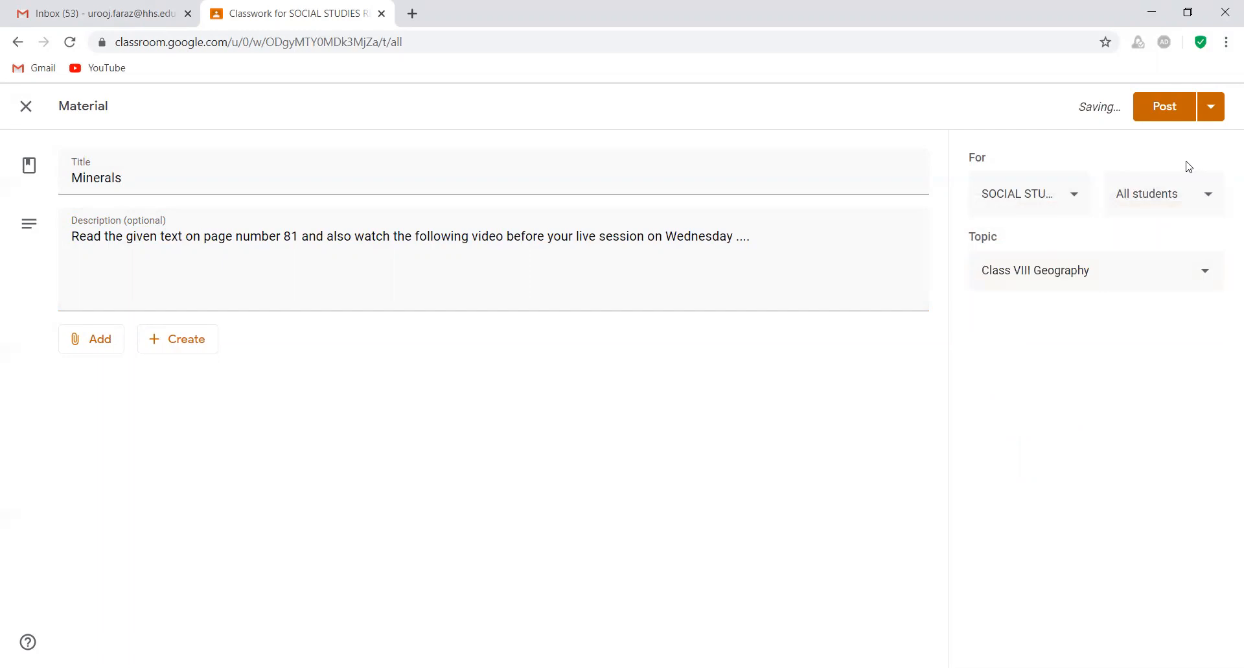
pyautogui.click(1175, 109)
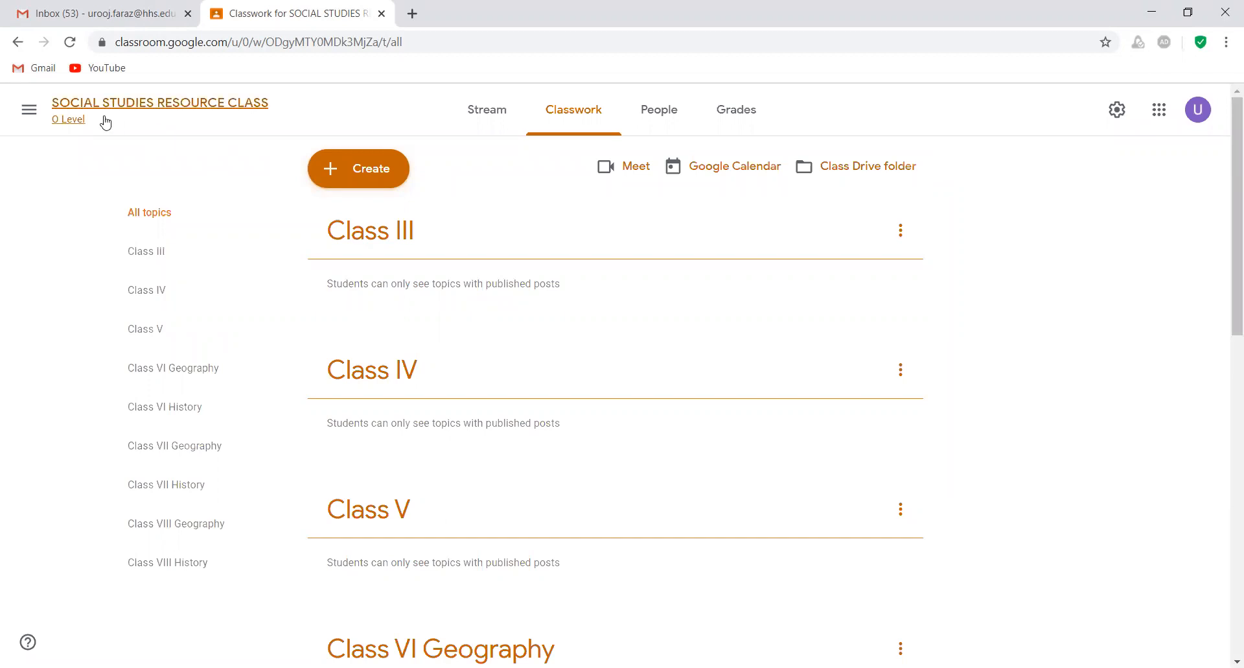
# - Leave the Social Studies Resource Class and go to the overview of all classes
pyautogui.click(29, 110)
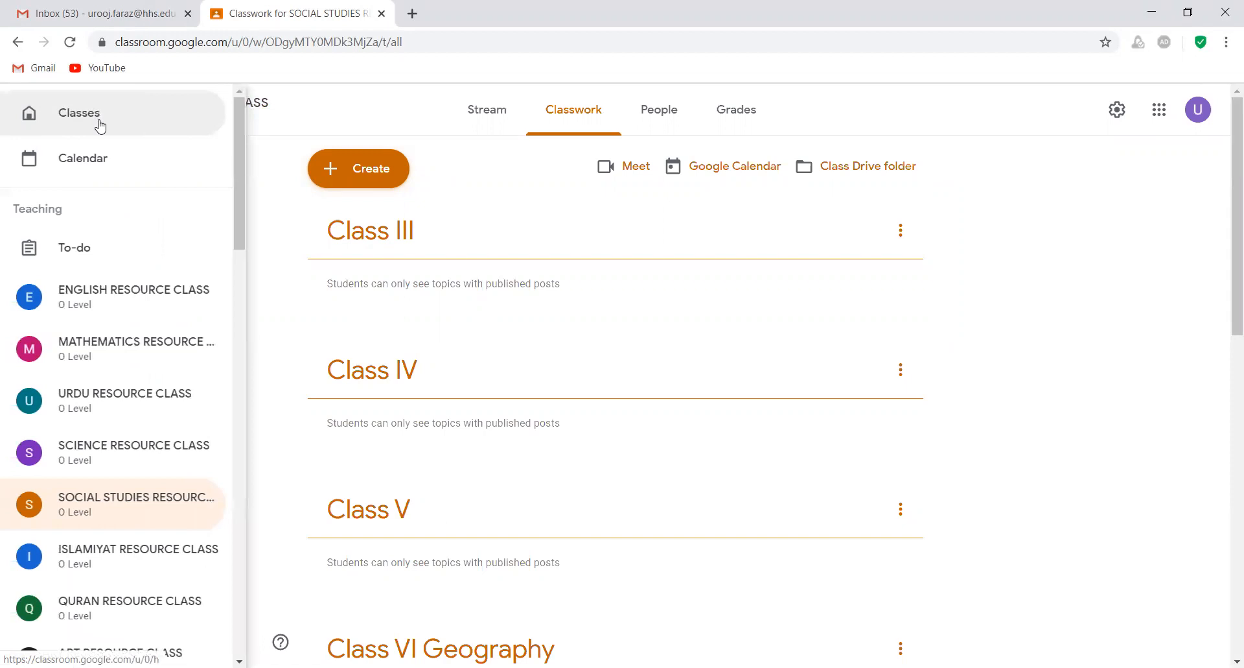
pyautogui.click(99, 123)
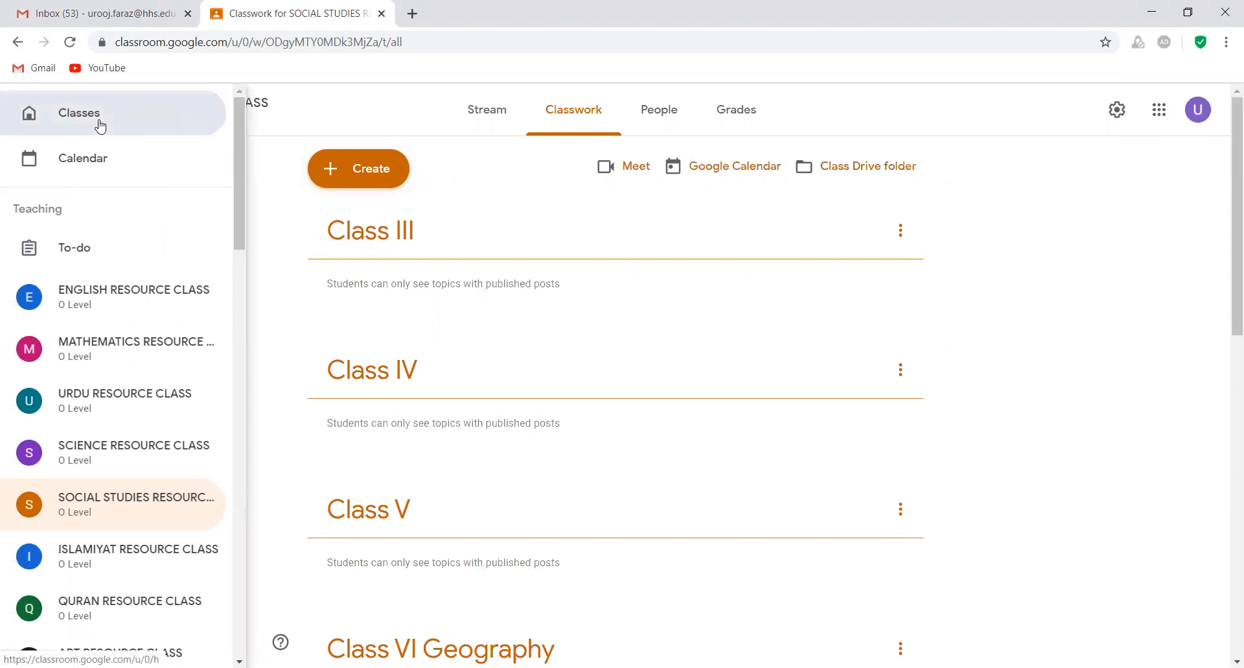